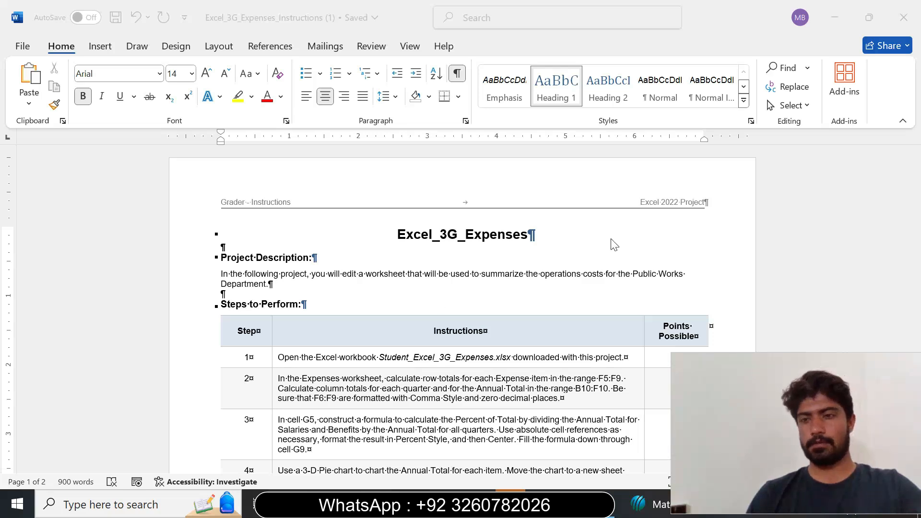
Enlarge the step 1 instruction text in the table to 14 pt and highlight it in yellow.
left_click(914, 206)
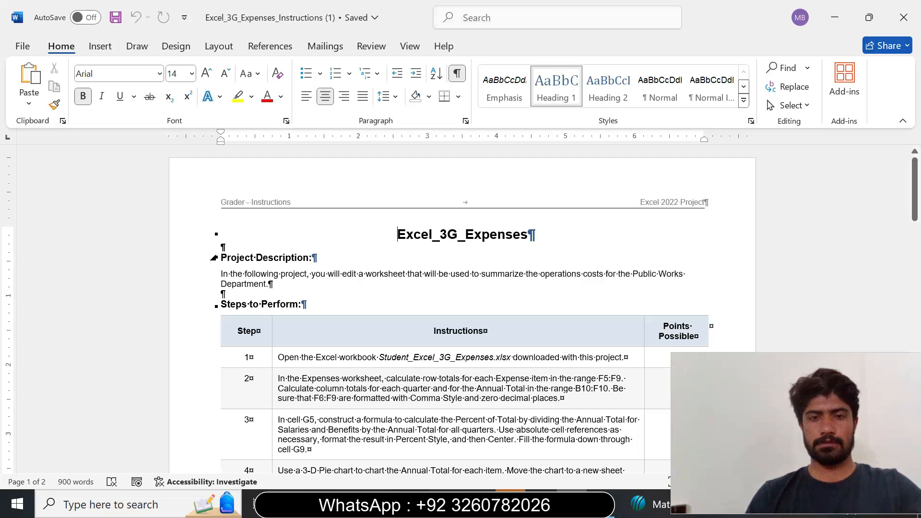
left_click_drag(914, 207, 914, 229)
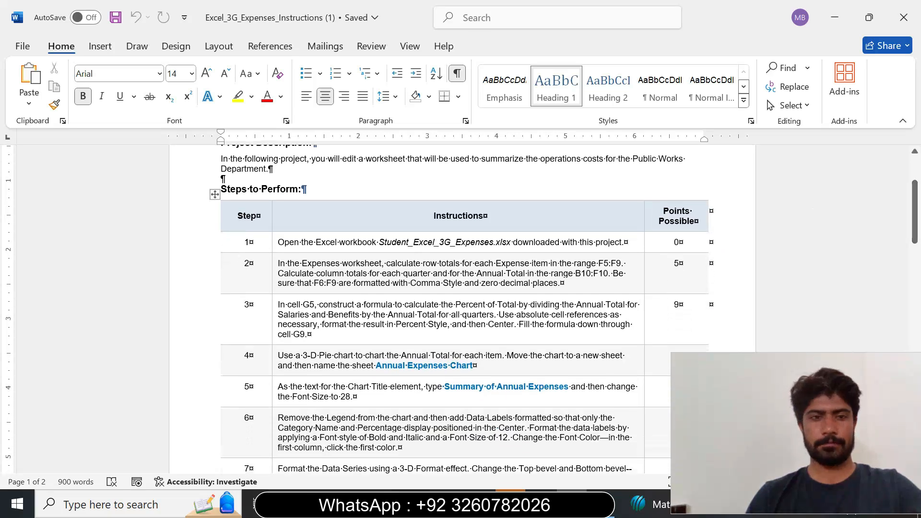
left_click(272, 245)
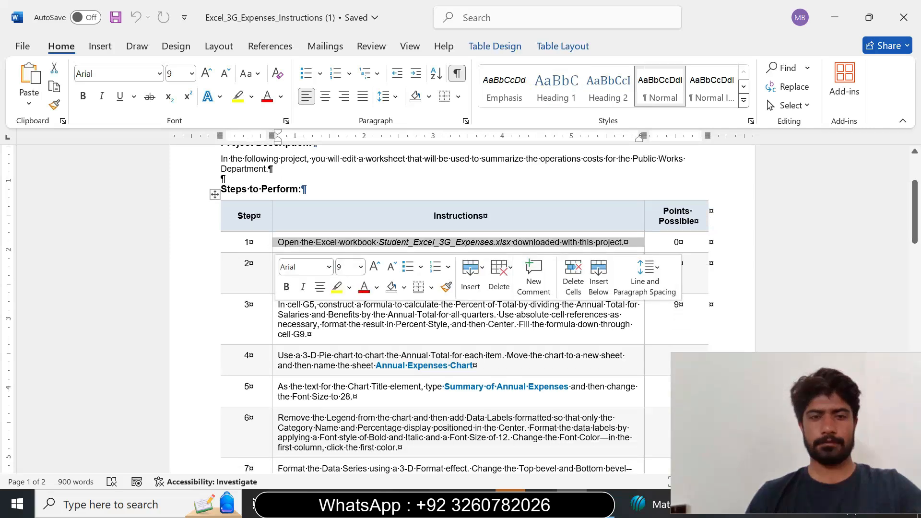
left_click(361, 268)
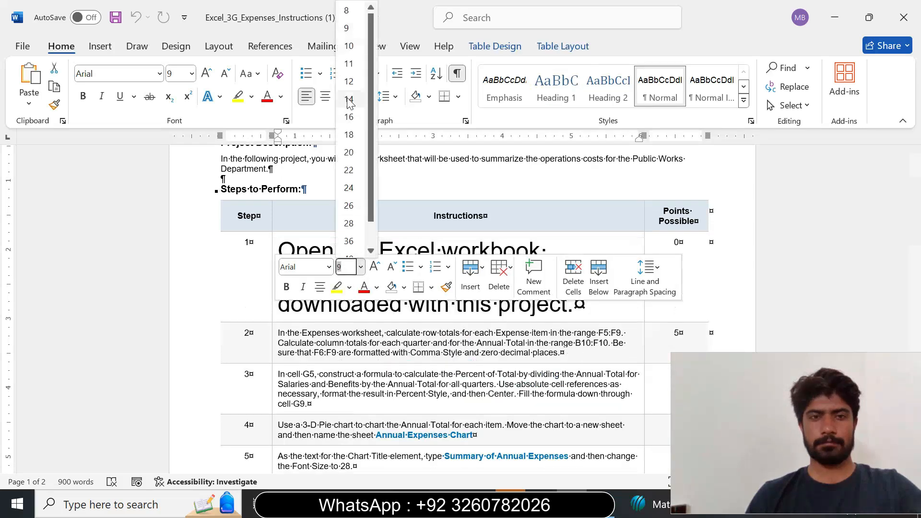
left_click(346, 97)
left_click(238, 96)
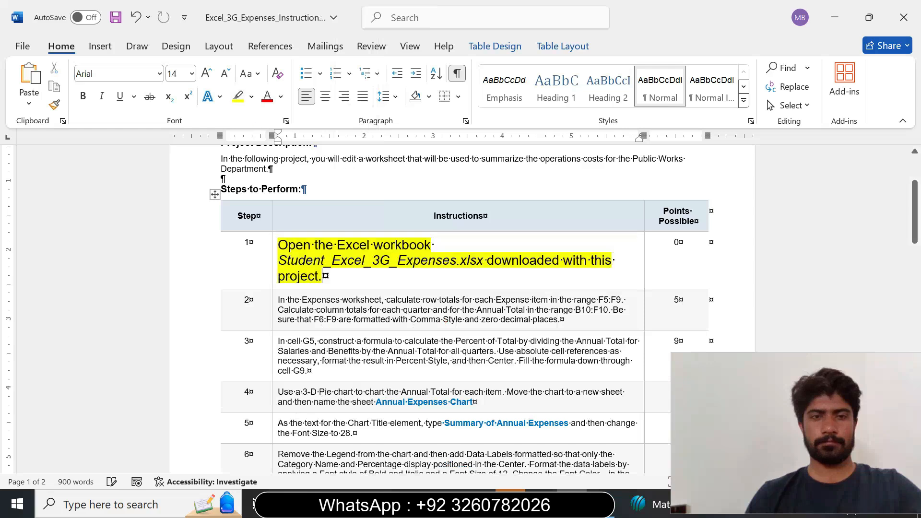
left_click(249, 178)
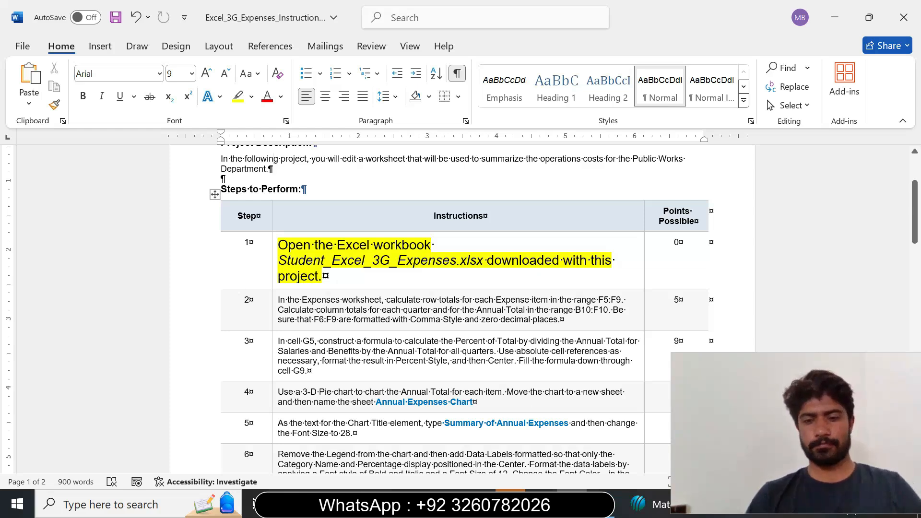
Restore the step 1 instruction text to 9 pt and remove its highlight color.
left_click(603, 504)
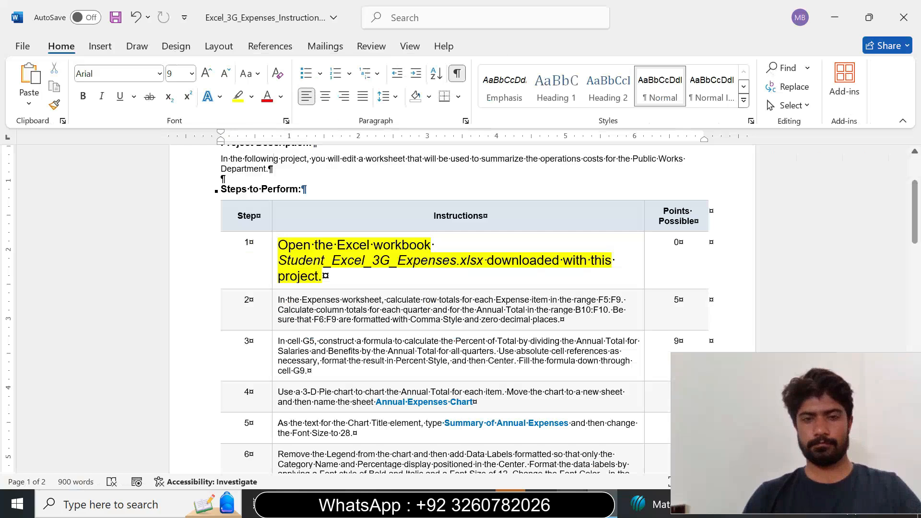
left_click(602, 504)
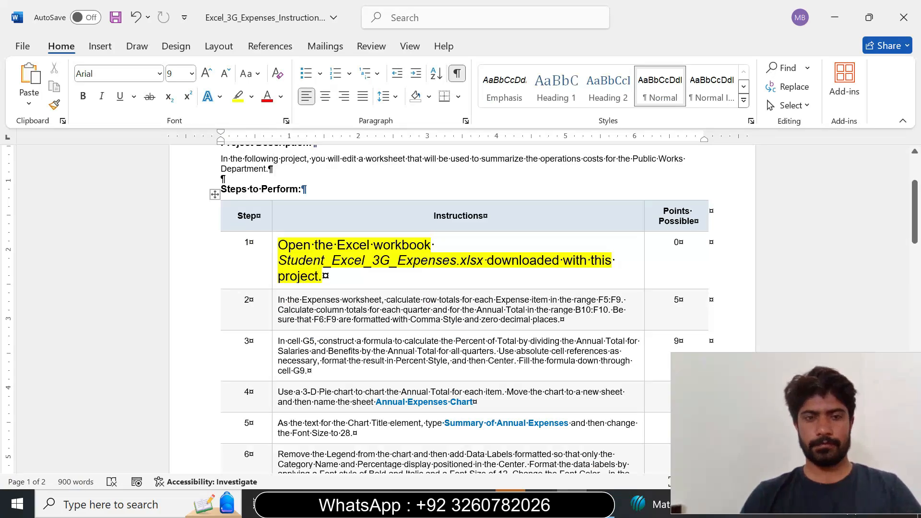
left_click(273, 286)
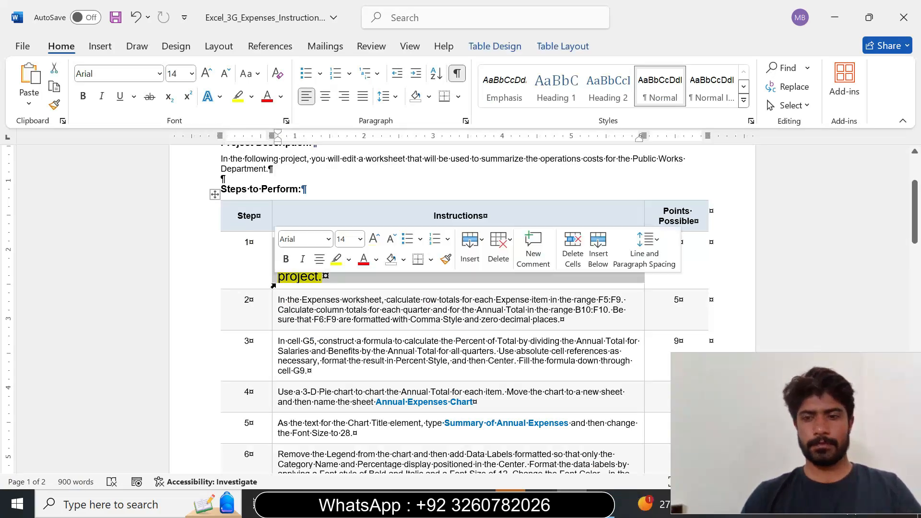
left_click(360, 239)
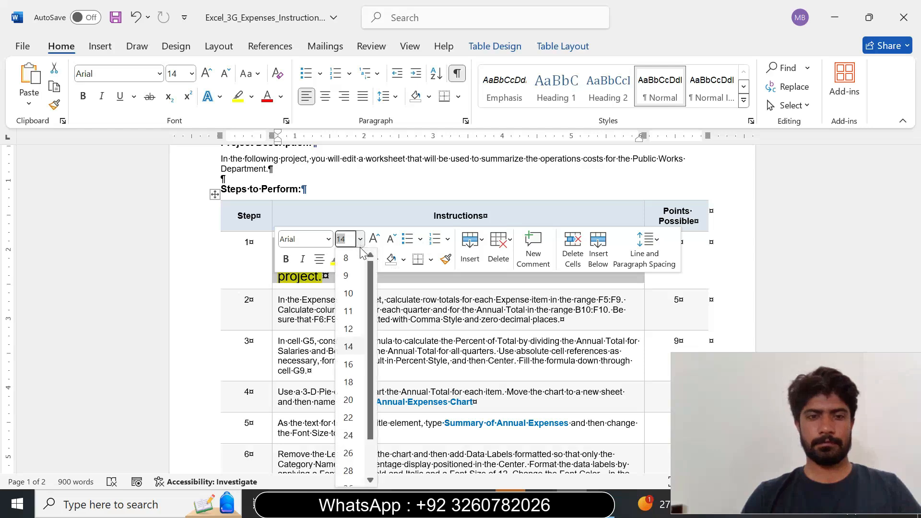
left_click(353, 266)
left_click(353, 265)
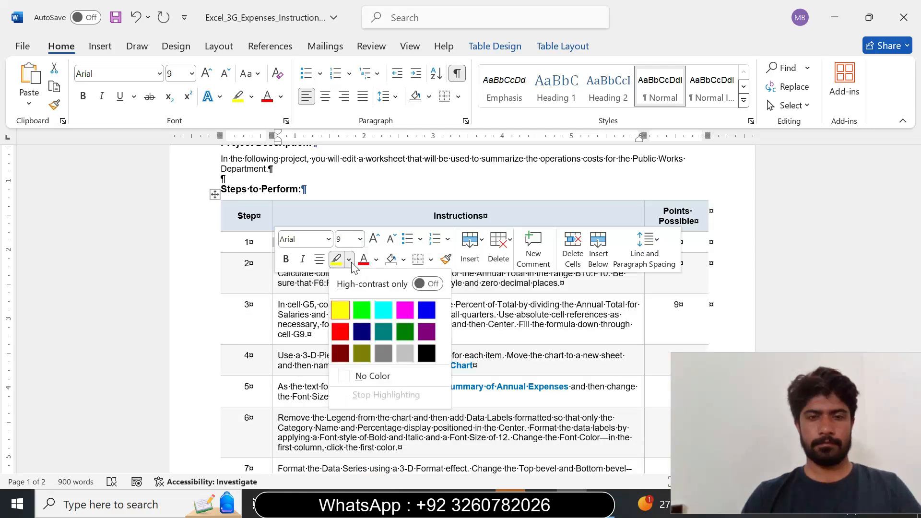
left_click(363, 376)
left_click(416, 342)
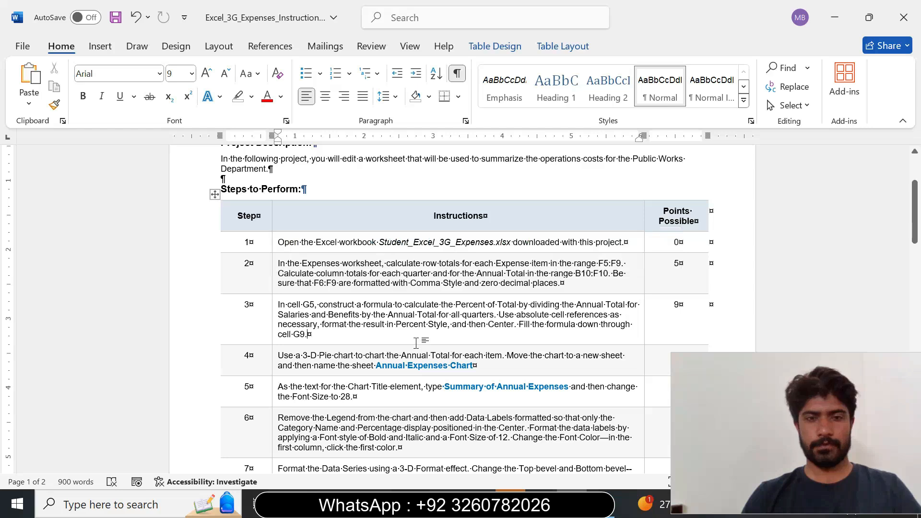
Enlarge the step 2 instruction text in the table to 14 pt and highlight it in yellow.
left_click_drag(915, 211, 915, 226)
left_click(271, 205)
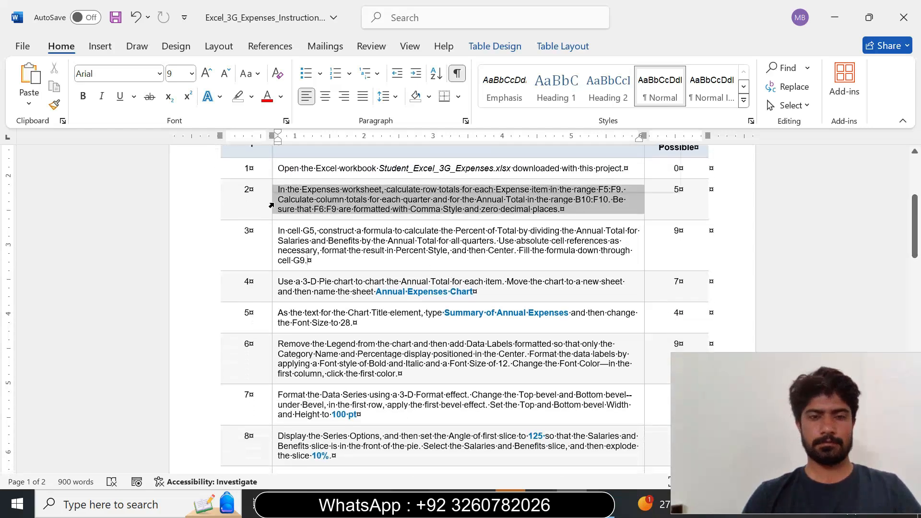
left_click(359, 158)
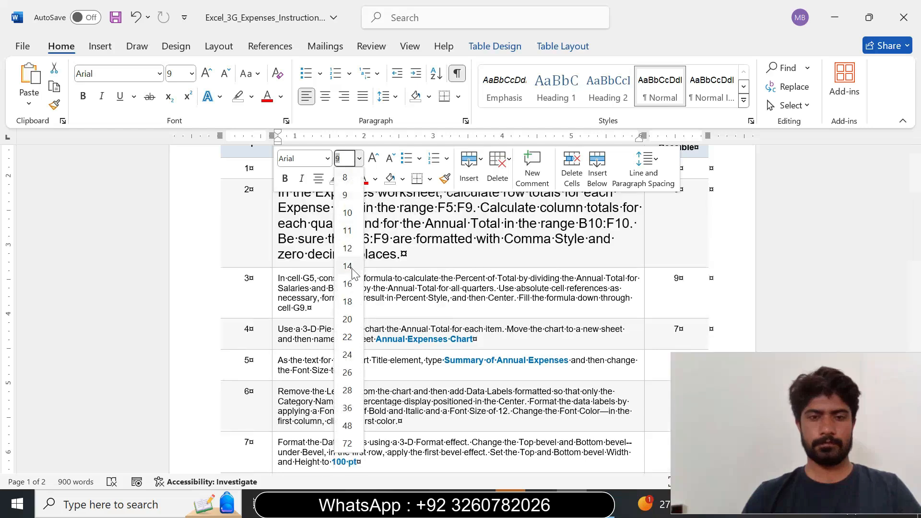
left_click(348, 265)
left_click(347, 179)
left_click(339, 229)
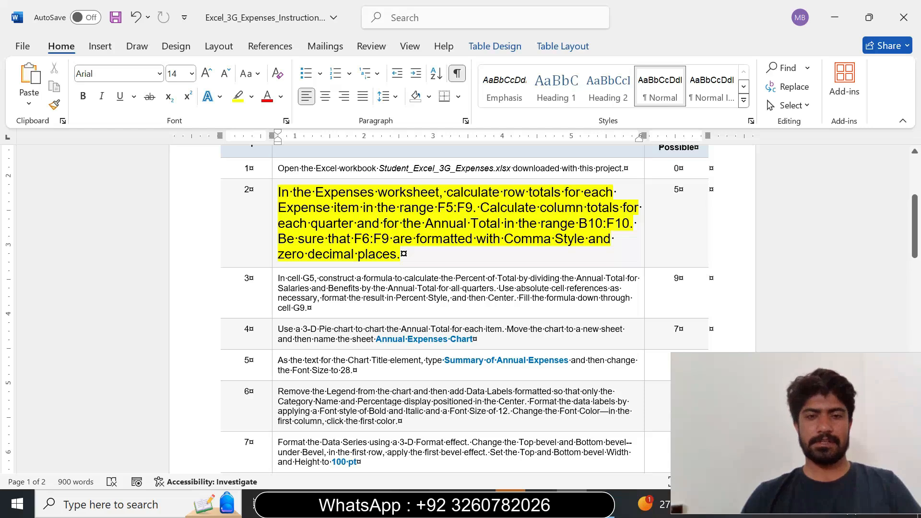
Highlight the opening of the step 2 instruction in turquoise, from "In the Expenses worksheet" through "F5:F9".
left_click_drag(473, 209, 279, 193)
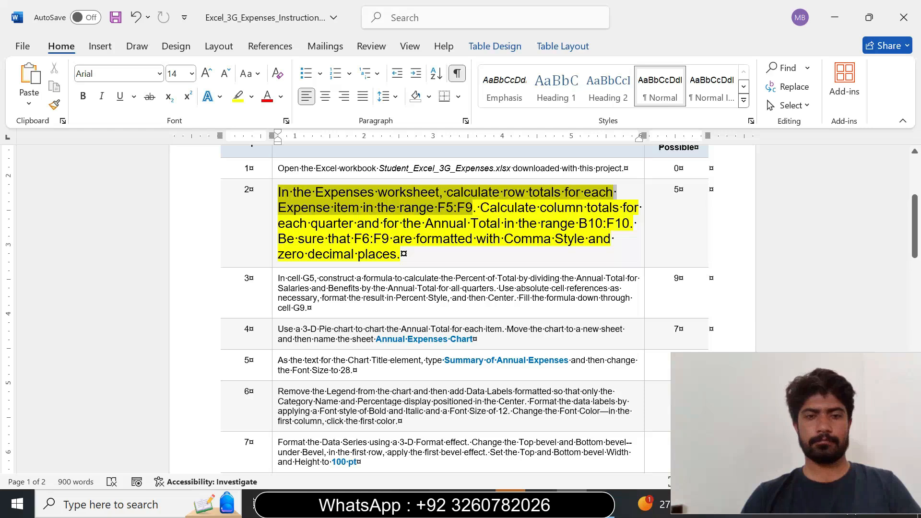
left_click(359, 164)
left_click(400, 211)
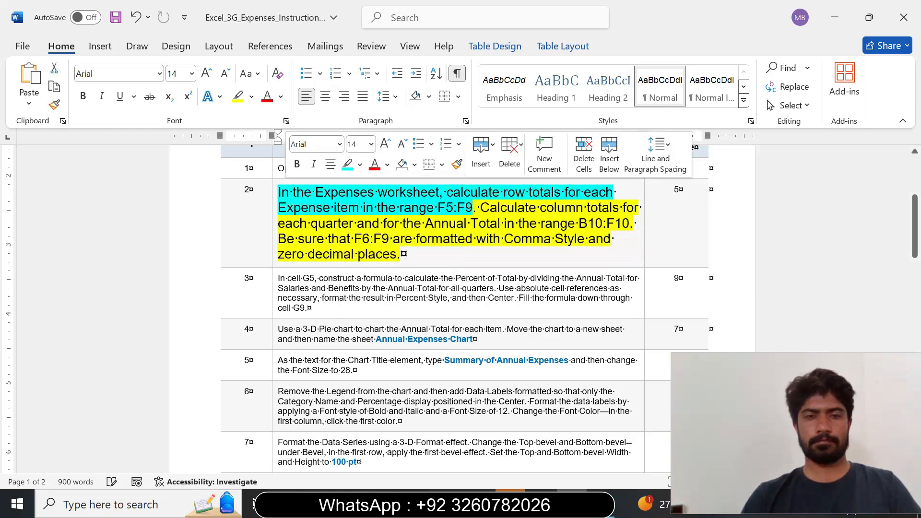
left_click(338, 223)
Switch to the Excel workbook and total the Salaries and Benefits row in cell F5 of the Expenses sheet with =SUM(B5:E5).
left_click_drag(315, 192, 439, 193)
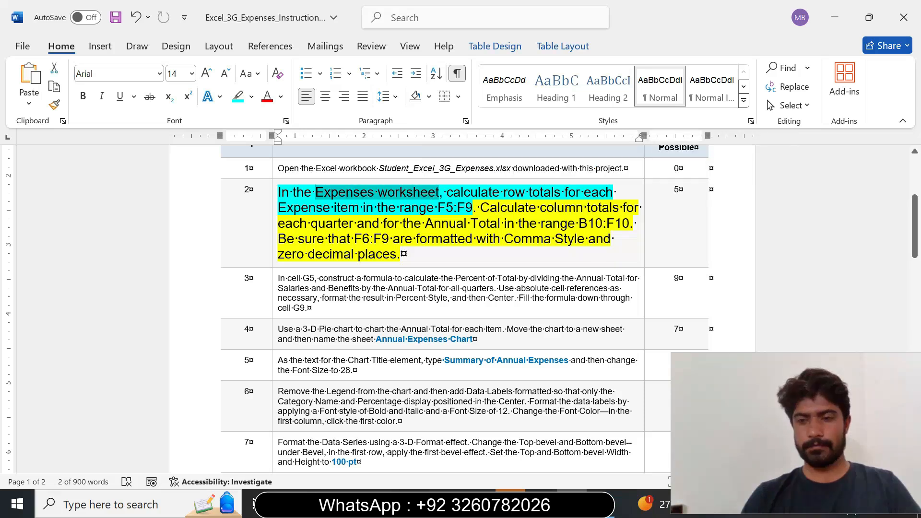
key("alt+Tab")
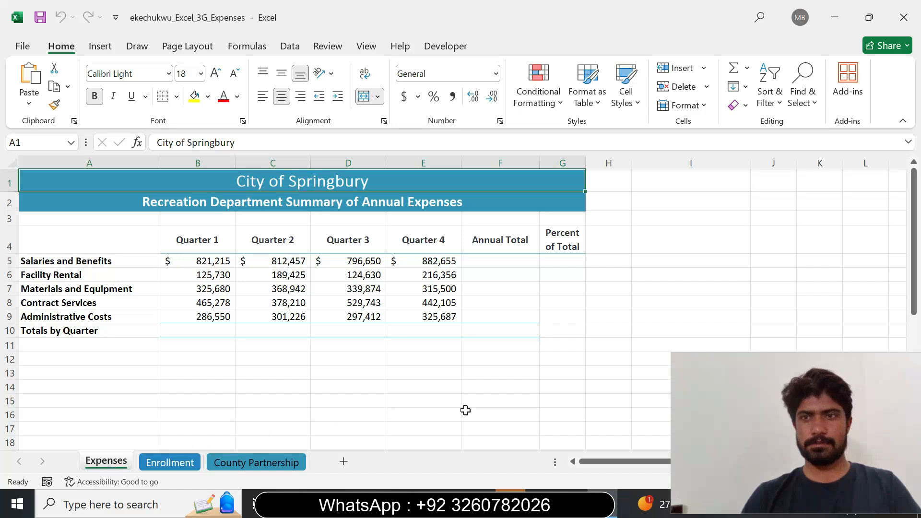
left_click(571, 504)
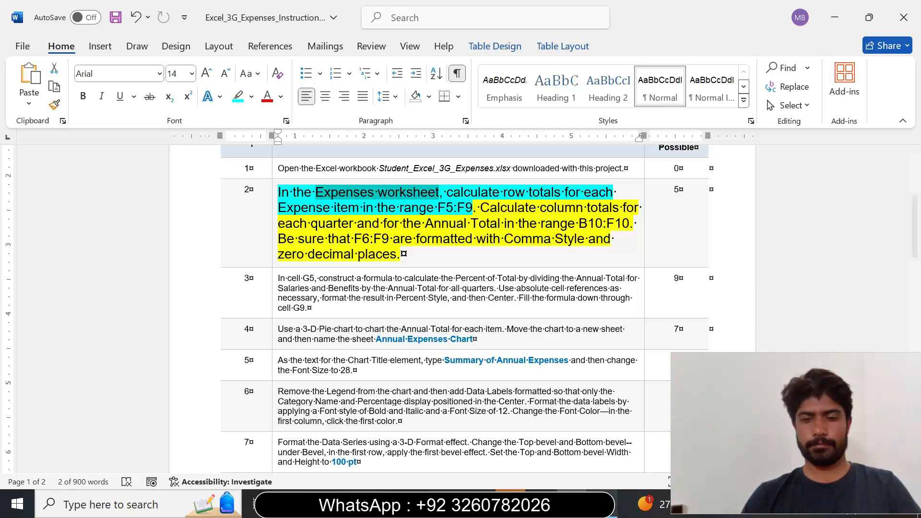
left_click(571, 504)
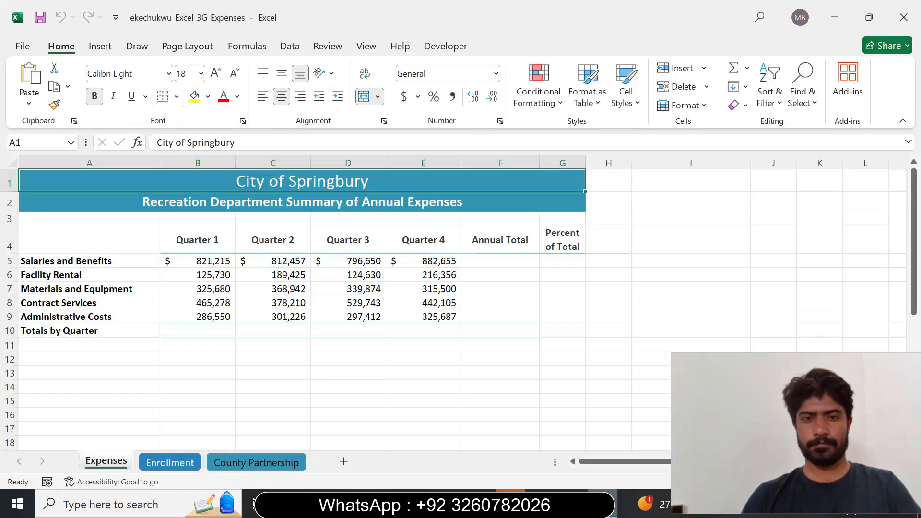
left_click(489, 259)
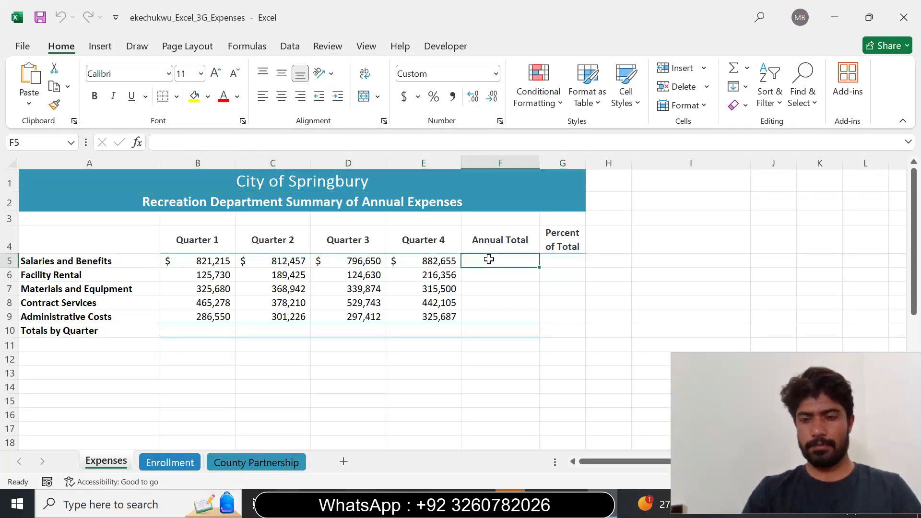
type("=sum")
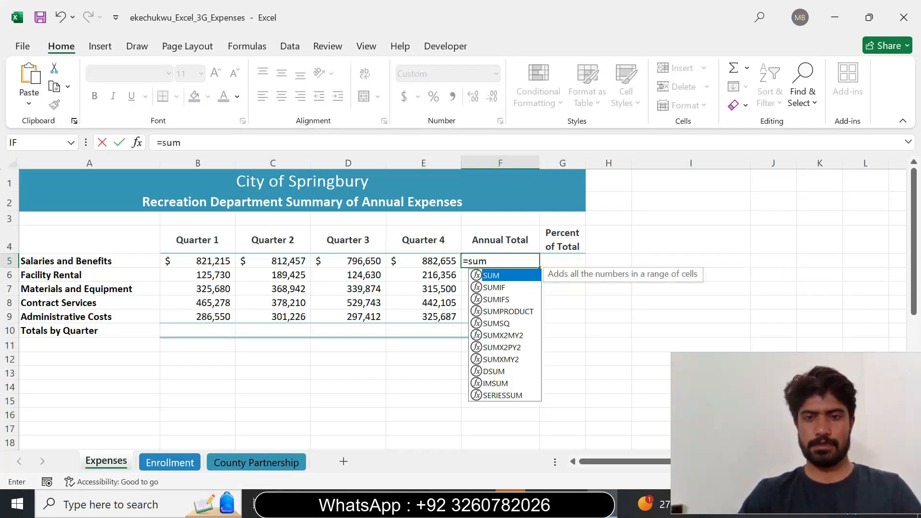
double_click(497, 279)
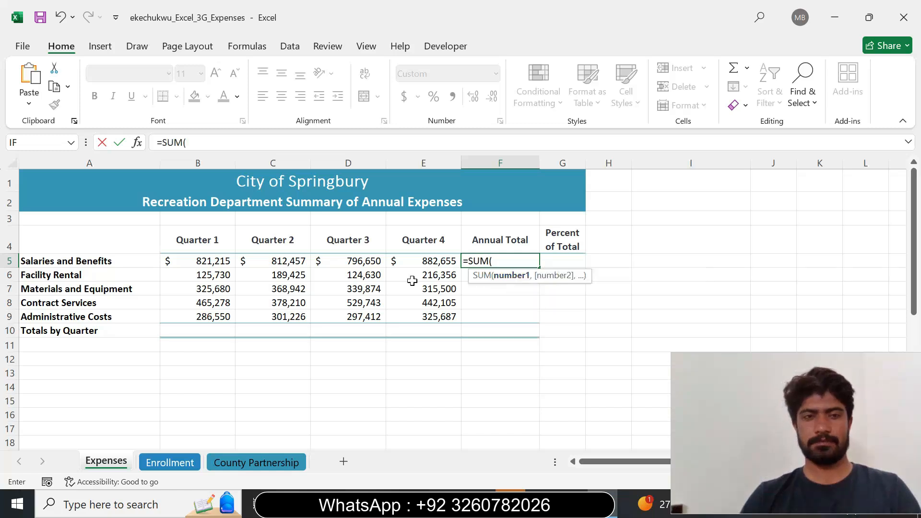
key("alt+Tab")
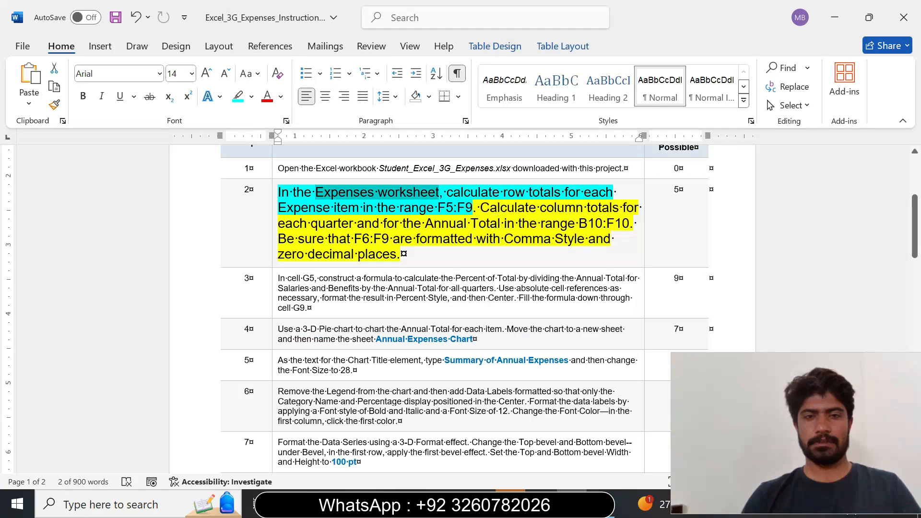
key("alt+Tab")
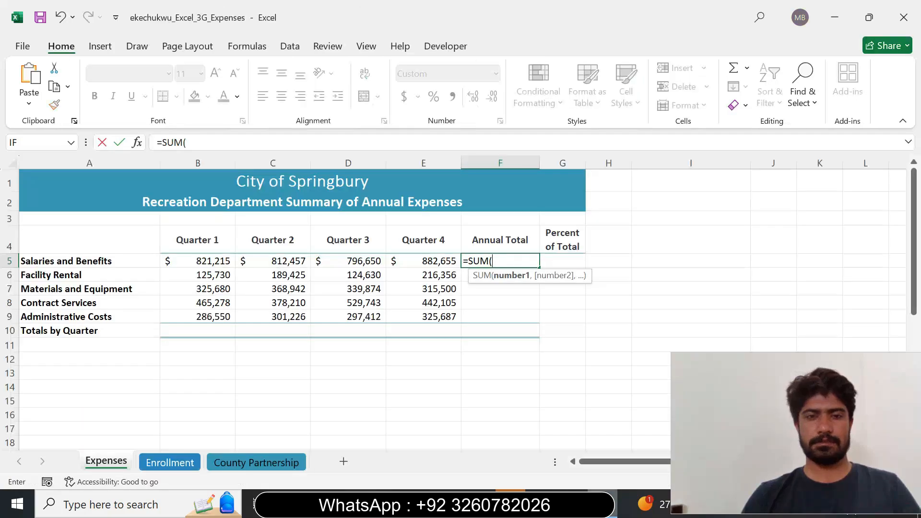
left_click_drag(215, 265, 396, 259)
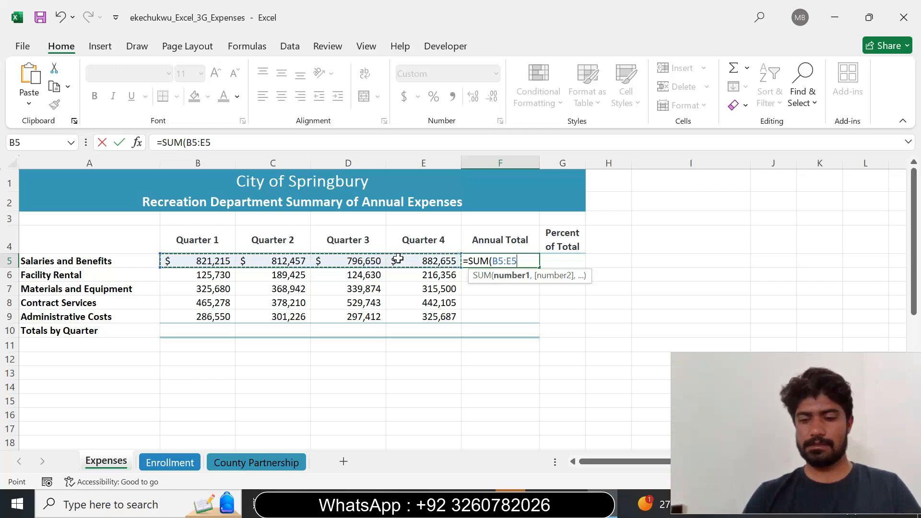
key("Return")
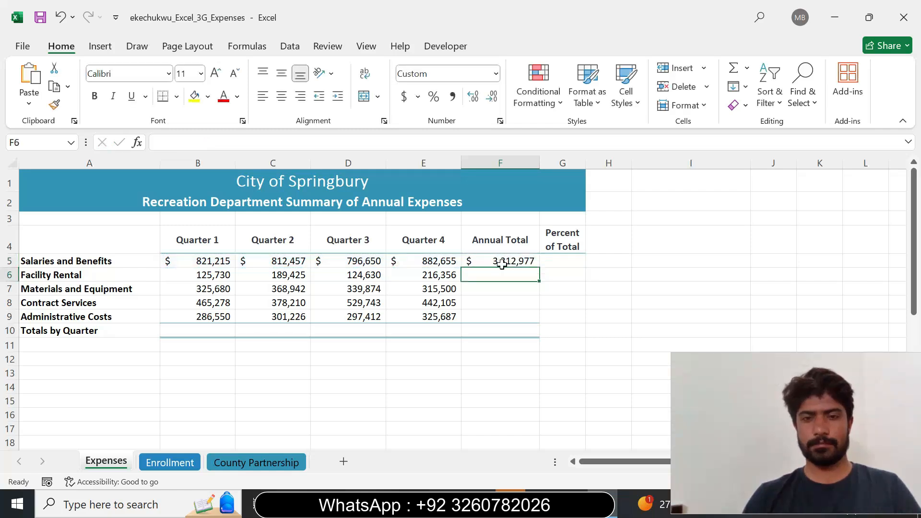
left_click(503, 262)
Switch to the Word instructions and highlight the step 2 sentence on column totals, through "B10:F10", in turquoise.
key("alt+Tab")
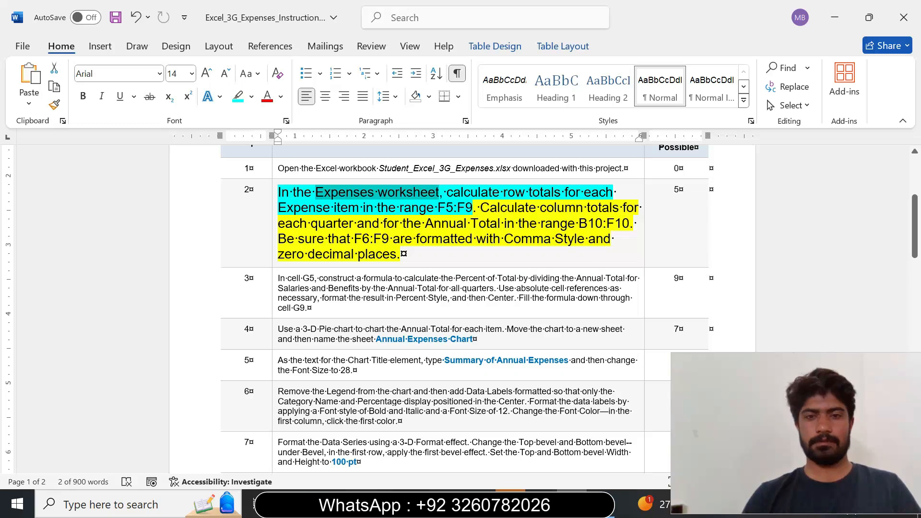
left_click_drag(480, 207, 631, 223)
left_click(614, 199)
left_click(515, 207)
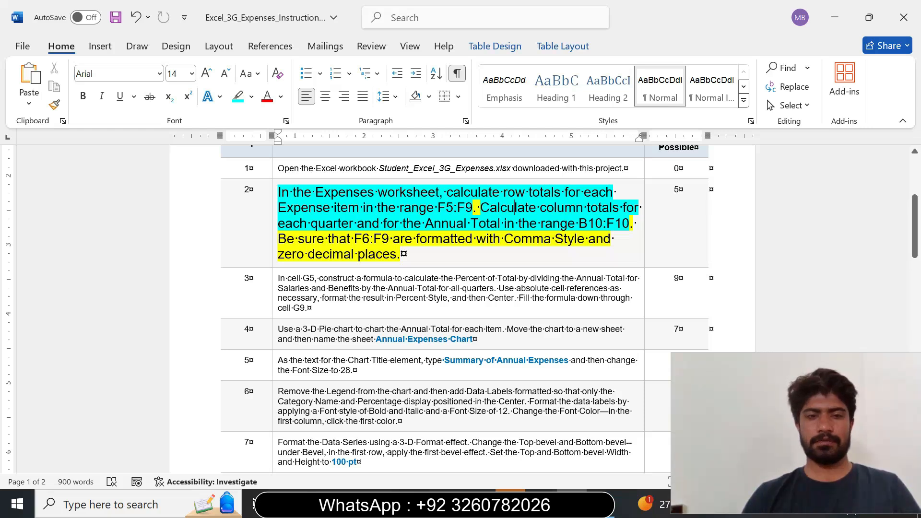
Copy the range reference B10:F10 from the instructions and use it to select that range in the Excel Expenses sheet.
left_click_drag(579, 223, 630, 223)
key("ctrl+c")
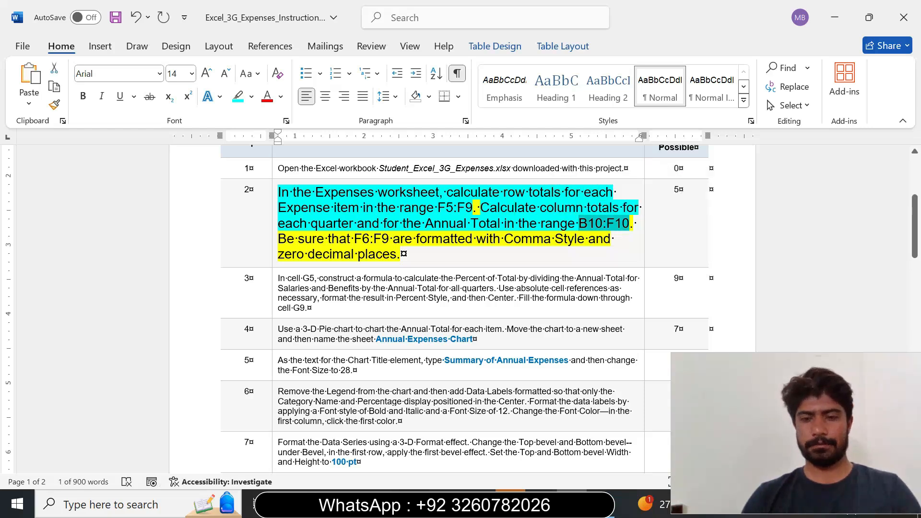
key("alt+Tab")
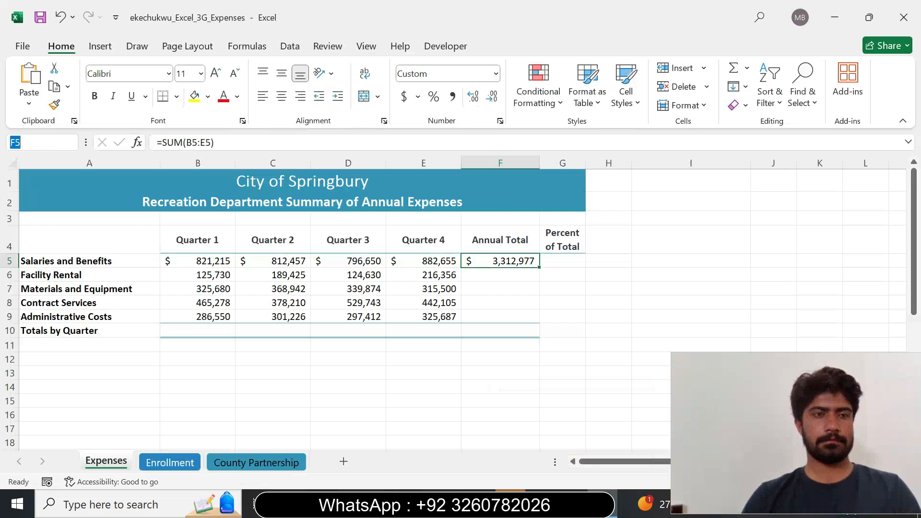
key("ctrl+v")
key("Return")
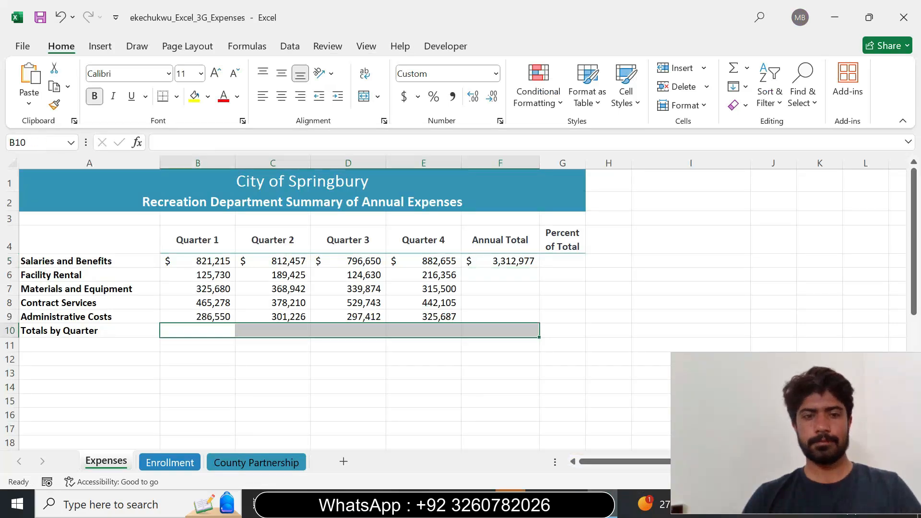
Recheck the Word instructions, return to the Excel workbook and total Quarter 1 in cell B10 with =SUM(B5:B9).
key("alt+Tab")
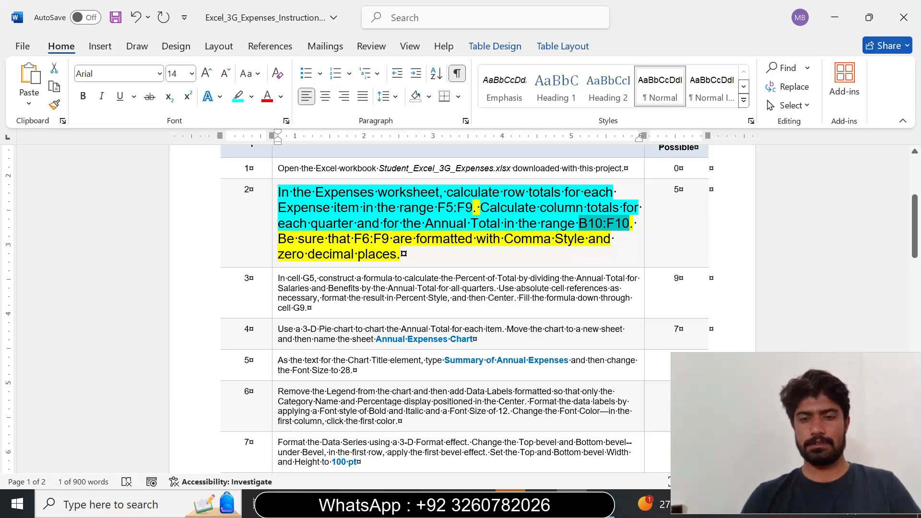
left_click(602, 503)
left_click(214, 328)
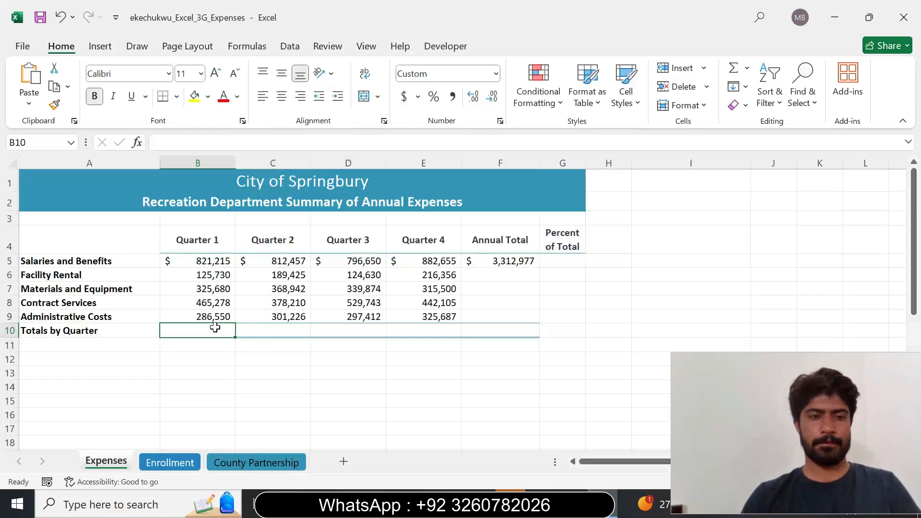
type("=")
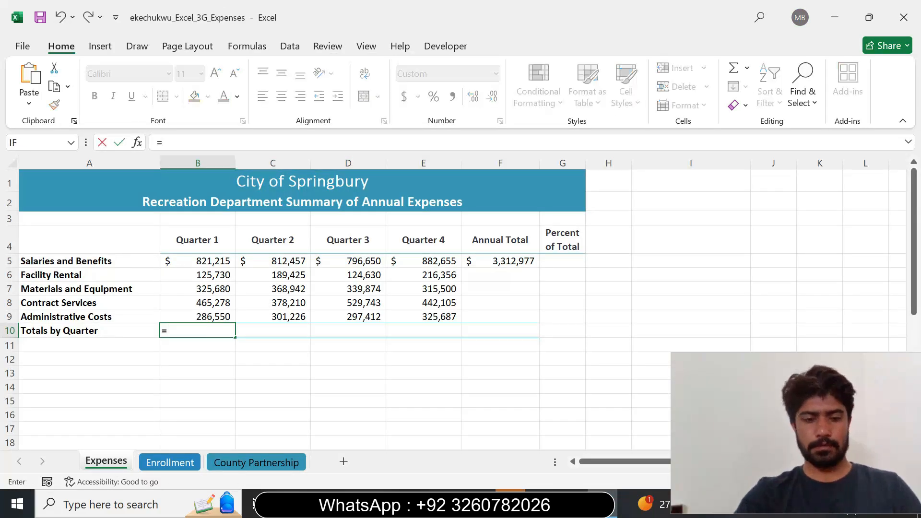
type("sum")
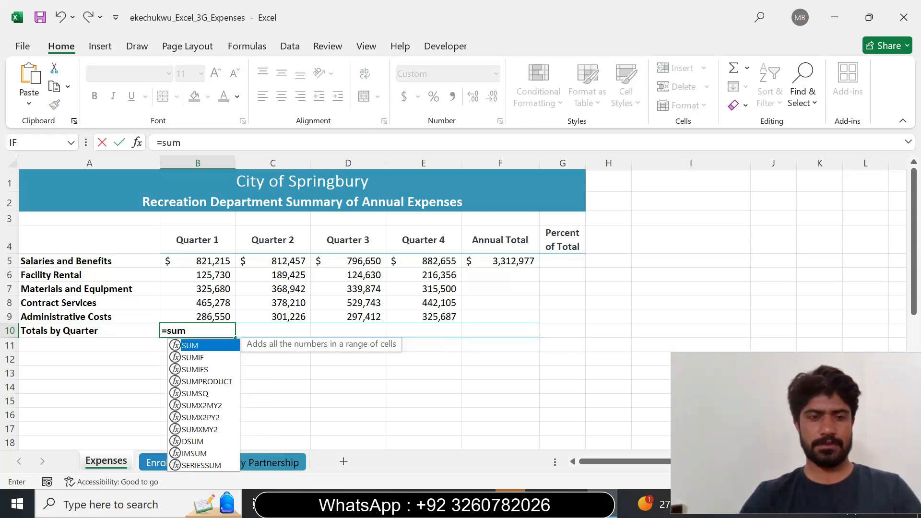
double_click(214, 345)
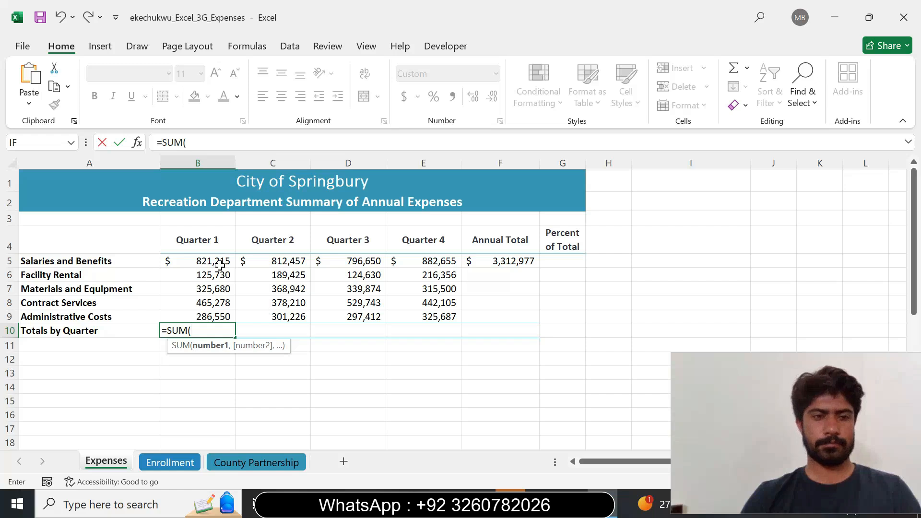
left_click_drag(218, 261, 214, 317)
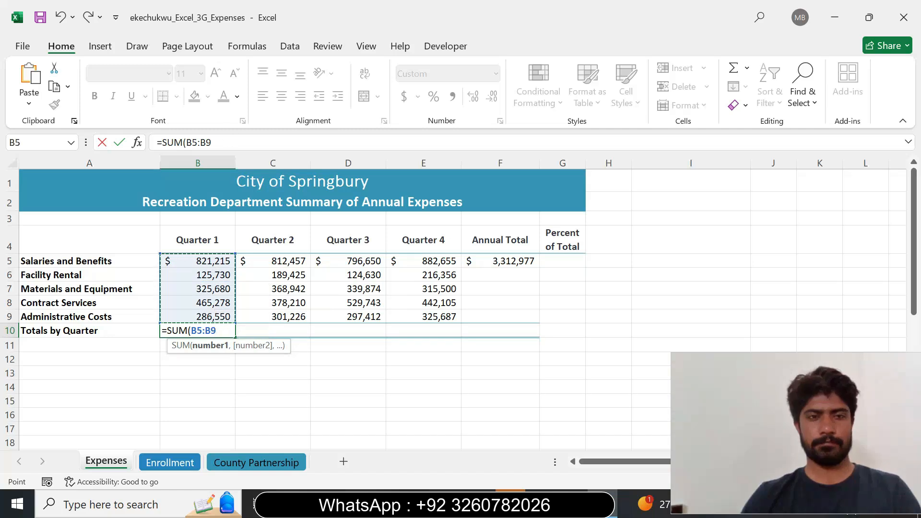
left_click(212, 143)
type(")")
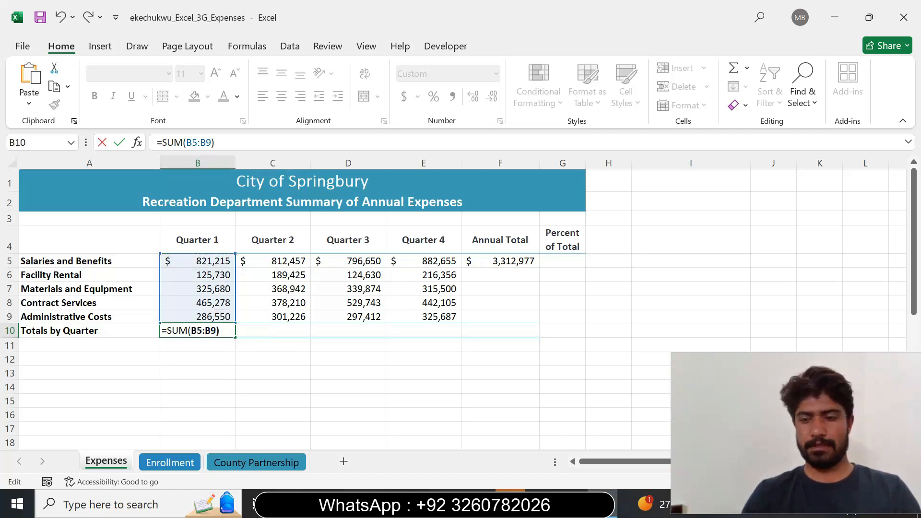
key("Return")
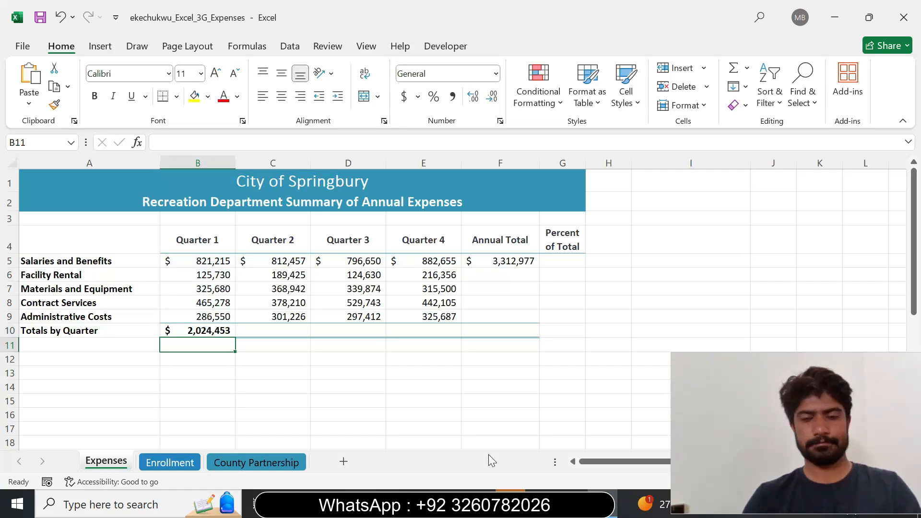
Switch to the Word instructions and highlight the step 2 sentence on formatting F6:F9 with Comma Style in turquoise.
key("alt+Tab")
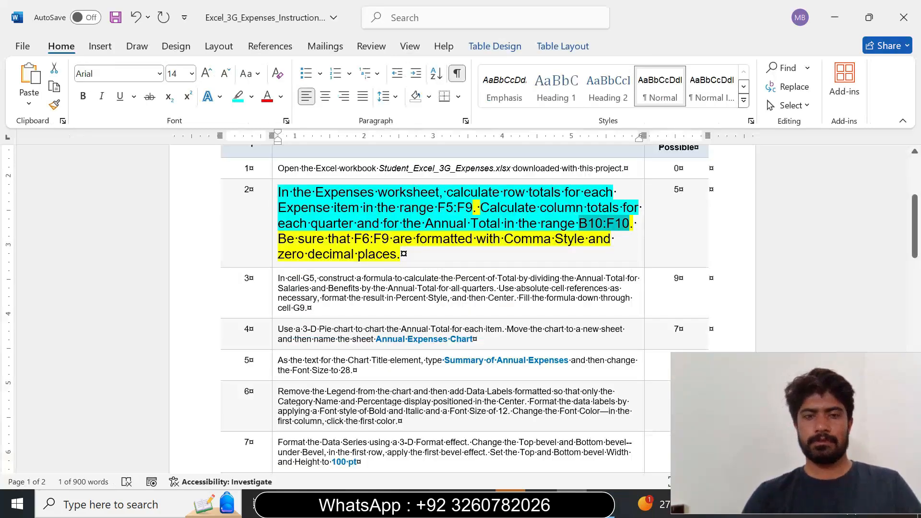
left_click_drag(278, 239, 396, 257)
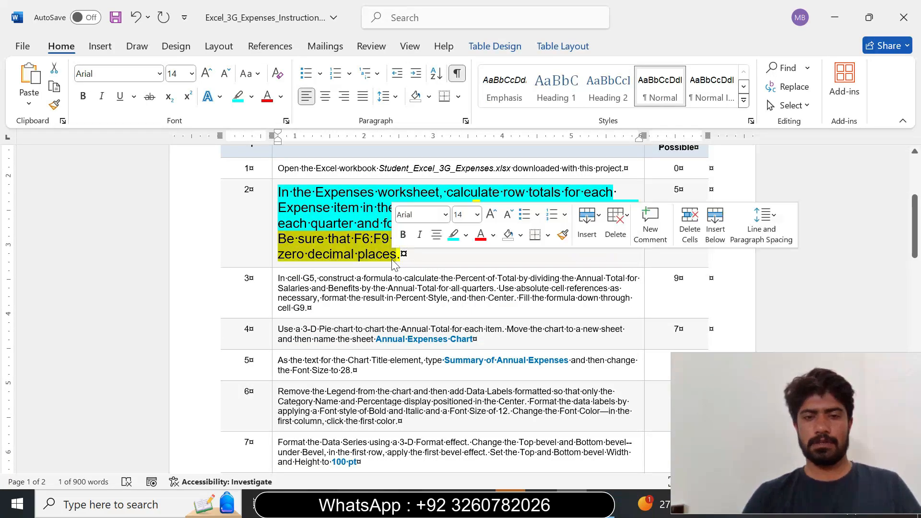
left_click(453, 236)
left_click(373, 238)
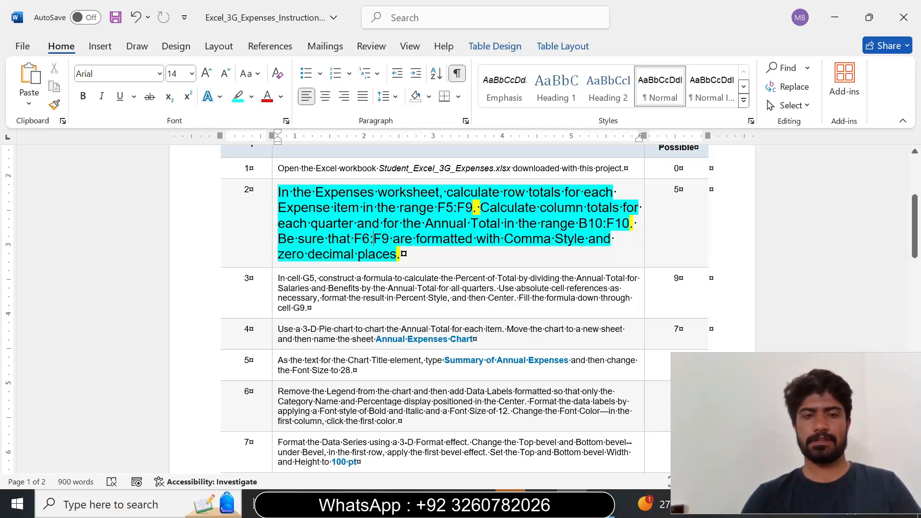
Copy the range reference F6:F9 from the instructions and use it to select that range in the Excel Expenses sheet.
left_click_drag(307, 254, 386, 242)
left_click(403, 254)
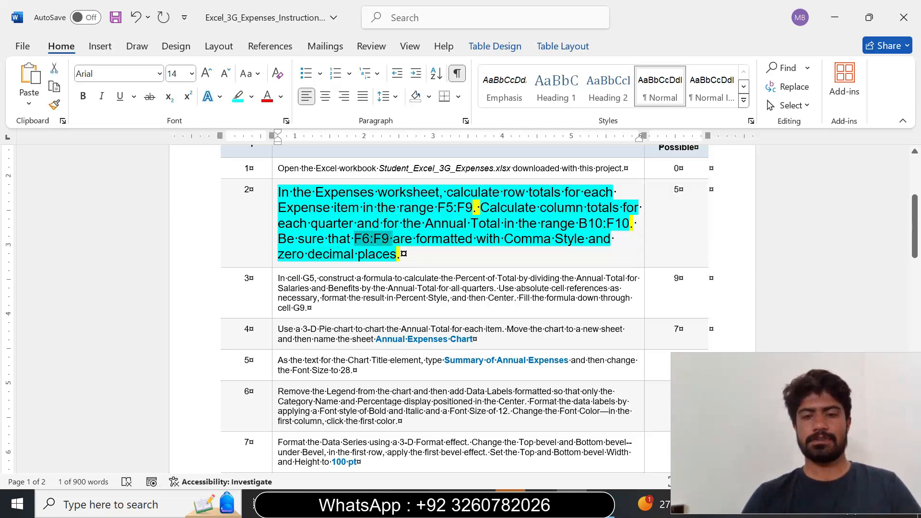
key("alt+Tab")
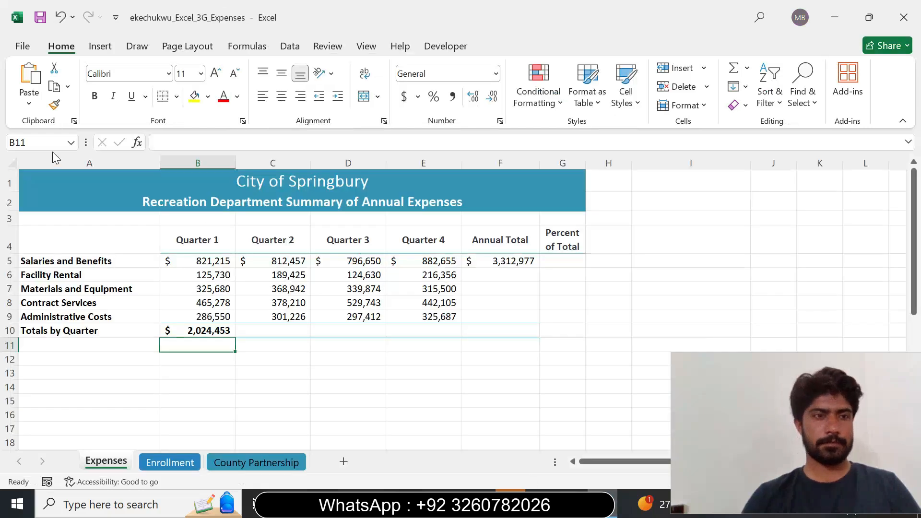
left_click(33, 143)
type("F6:F9")
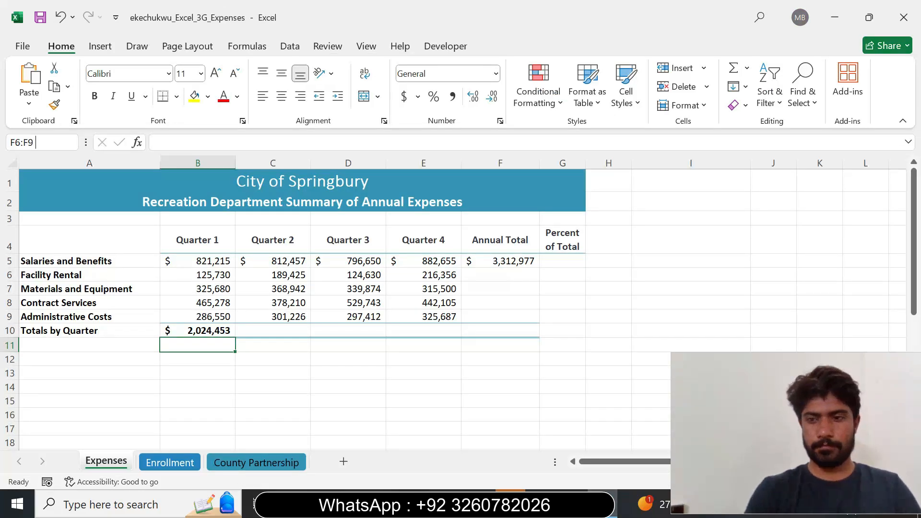
key("Return")
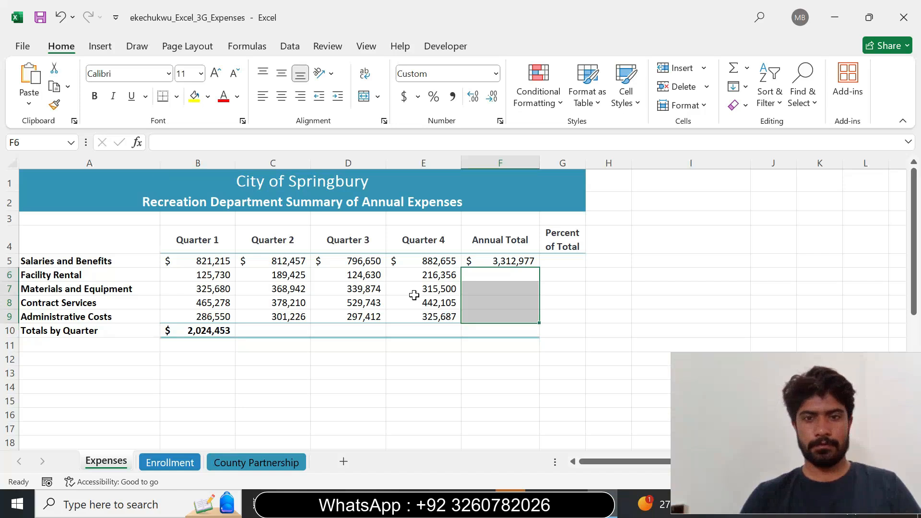
Fill the Annual Total formula from F5 down through F9 and reselect the range F6:F9.
left_click(505, 263)
left_click_drag(540, 268, 539, 318)
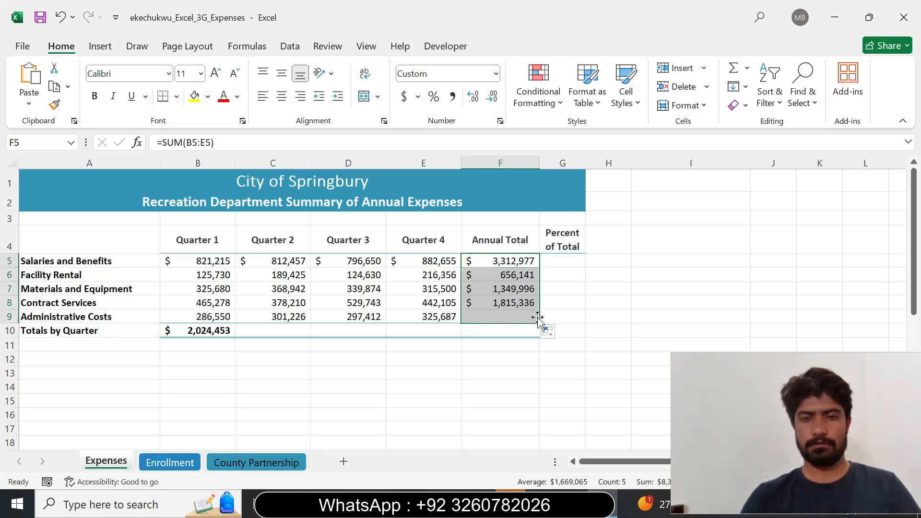
left_click(43, 142)
type("F6:F9")
key("Return")
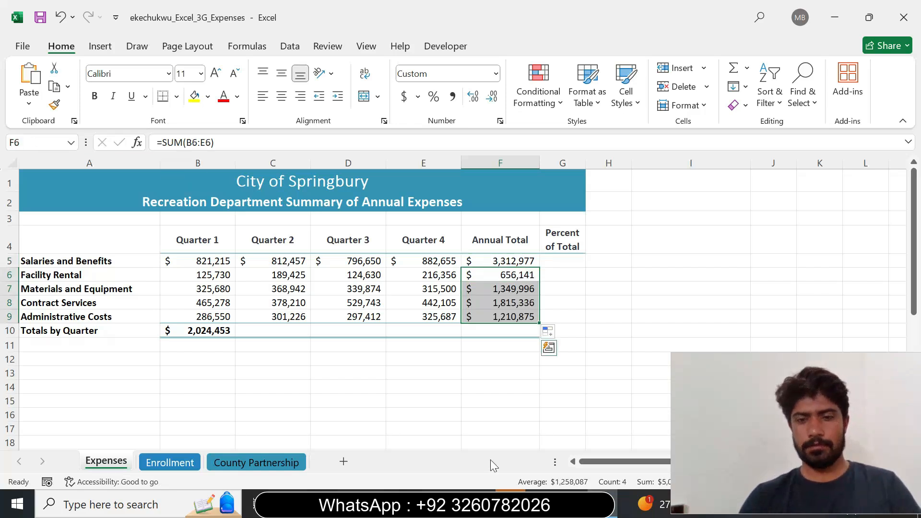
Check the formatting requirement in the Word instructions, return to Excel and apply Comma Style to F6:F9.
left_click(572, 503)
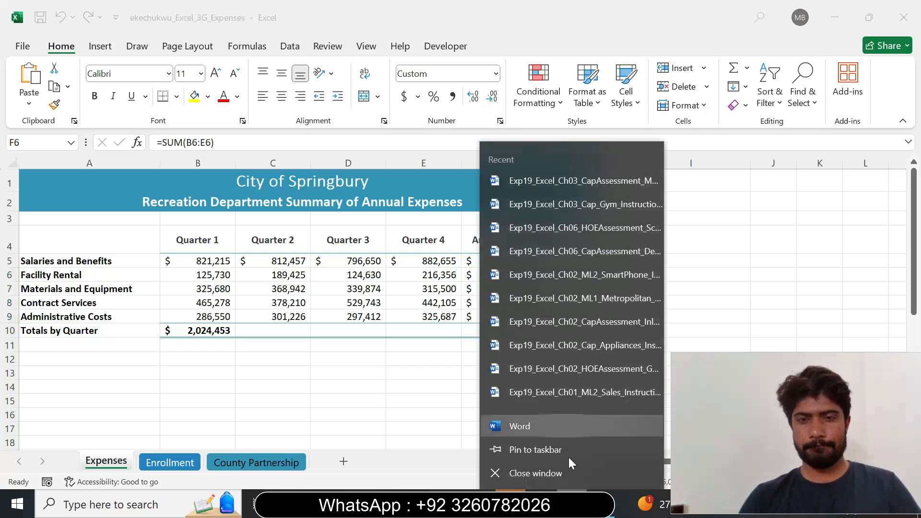
key("Escape")
key("alt+Tab")
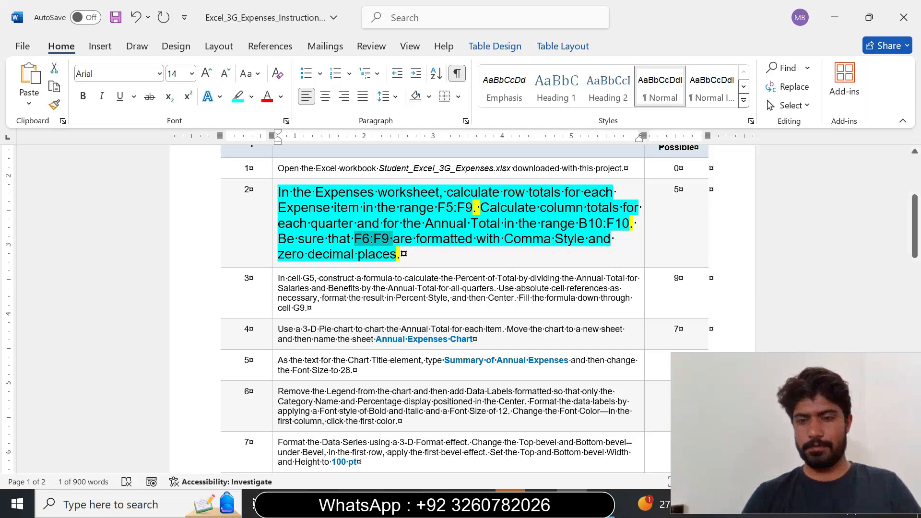
key("alt+Tab")
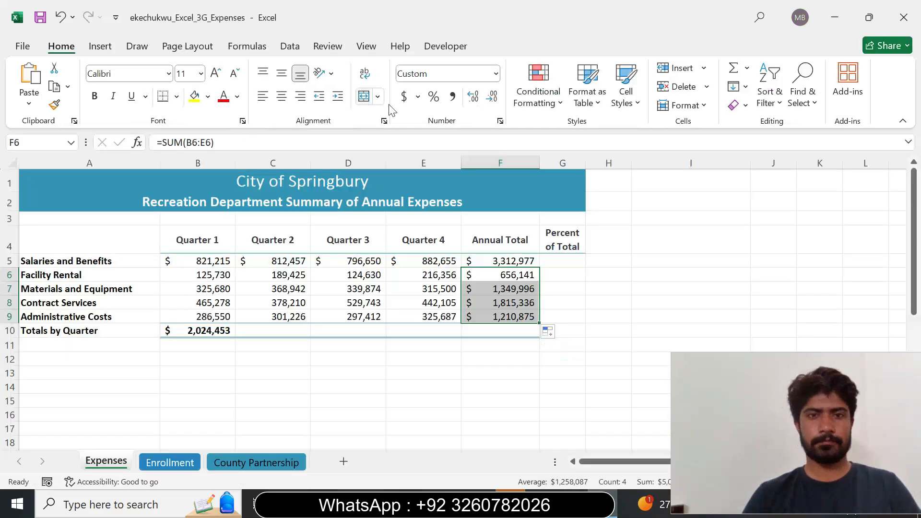
left_click(453, 98)
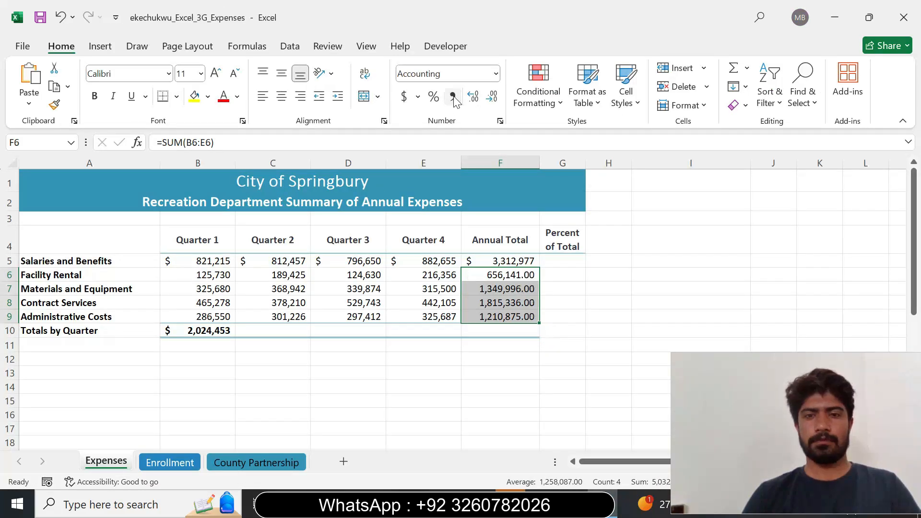
Set the cell format of F6:F9 to the Number category with zero decimal places, keeping the 1000 separator.
left_click(499, 121)
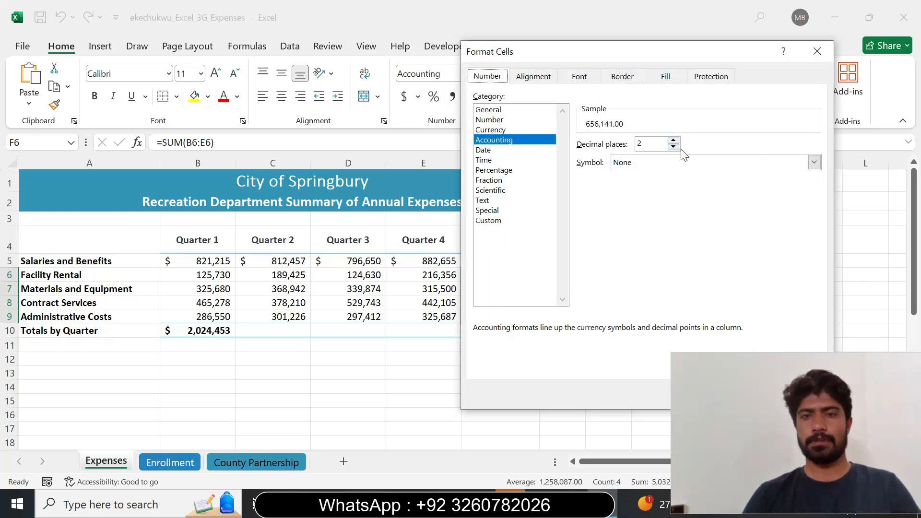
left_click(510, 121)
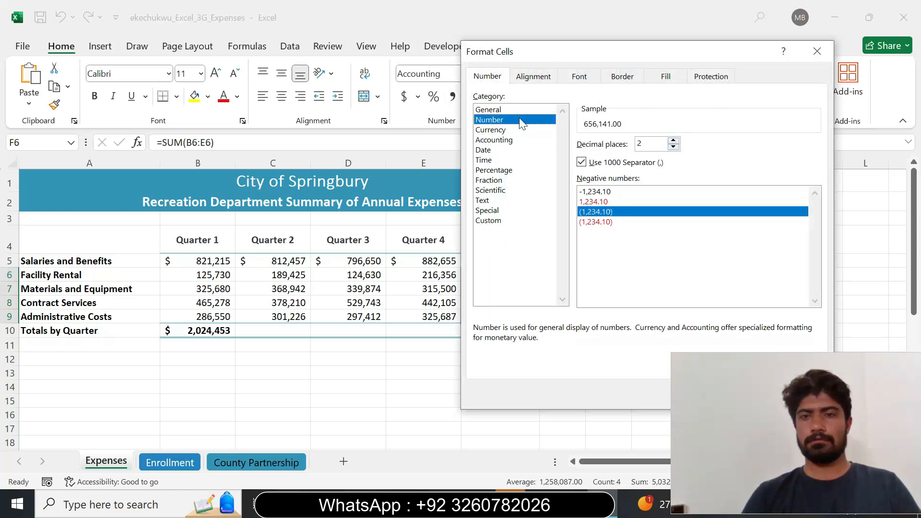
left_click(674, 147)
left_click(674, 147)
left_click_drag(599, 55, 430, 81)
left_click(561, 422)
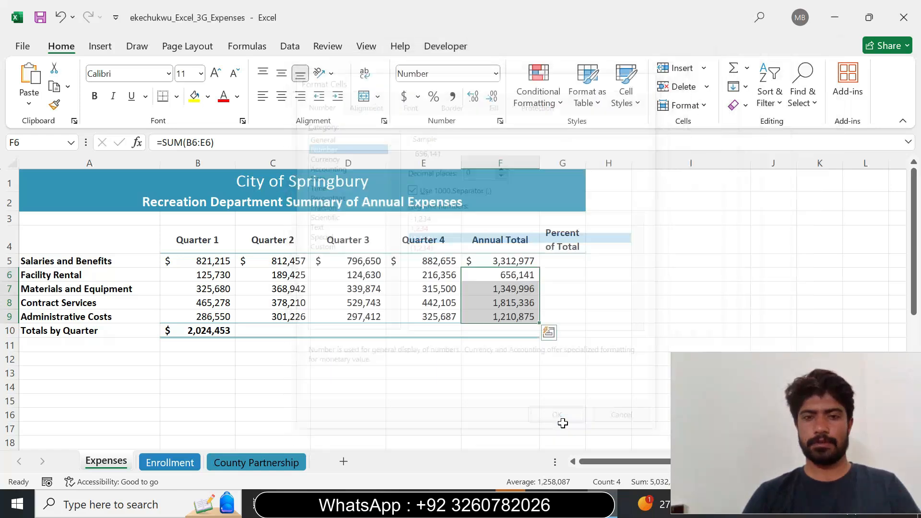
Switch to the Word instructions, reset the step 2 text to font size 9 and remove its highlighting.
left_click(525, 334)
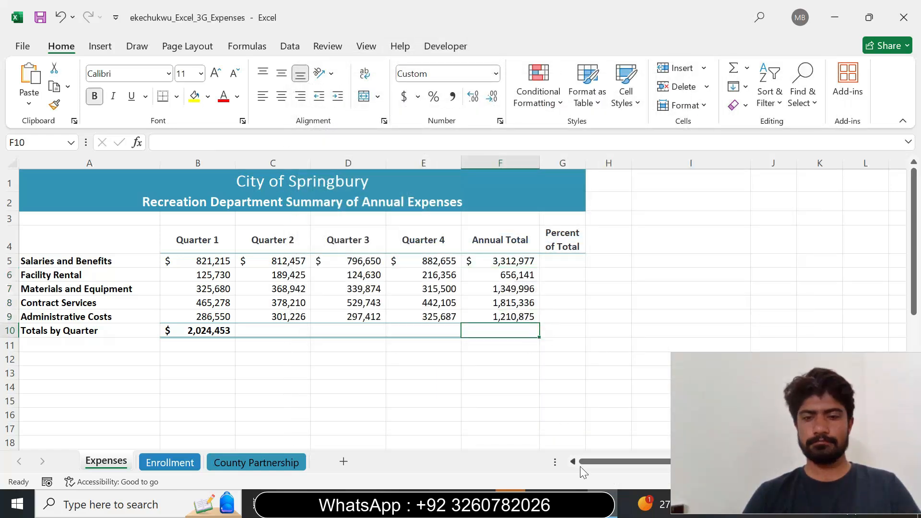
left_click(572, 504)
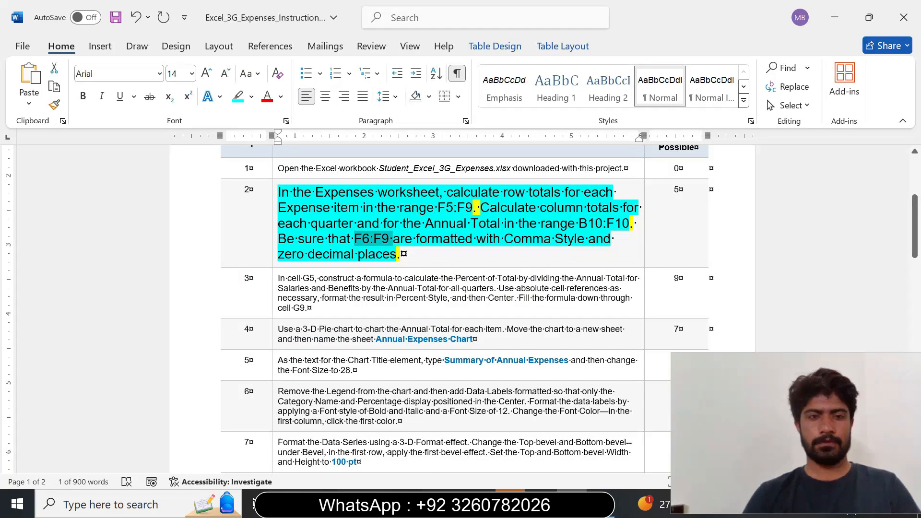
left_click(273, 259)
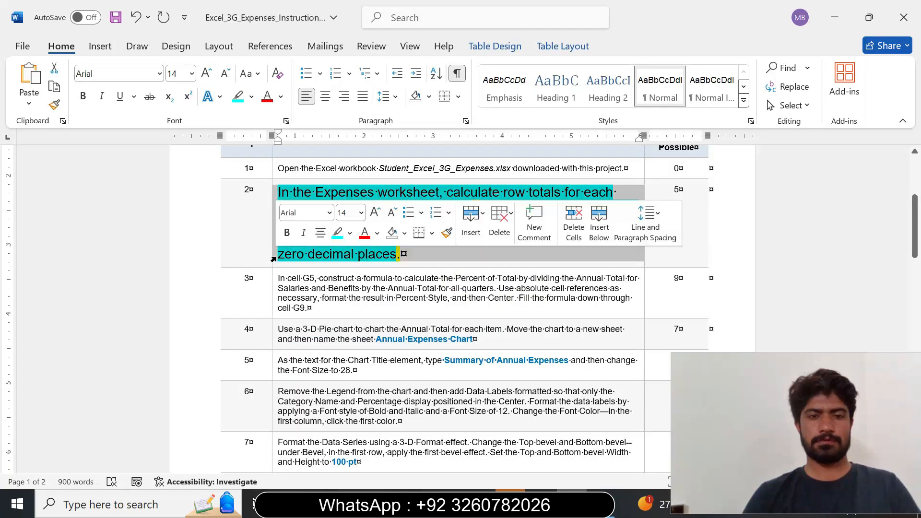
left_click(363, 213)
left_click(347, 249)
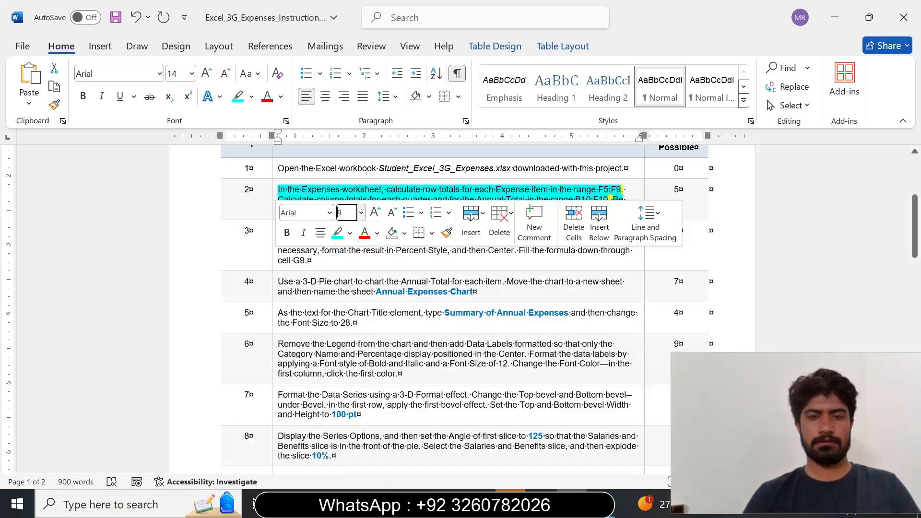
left_click(350, 233)
left_click(372, 350)
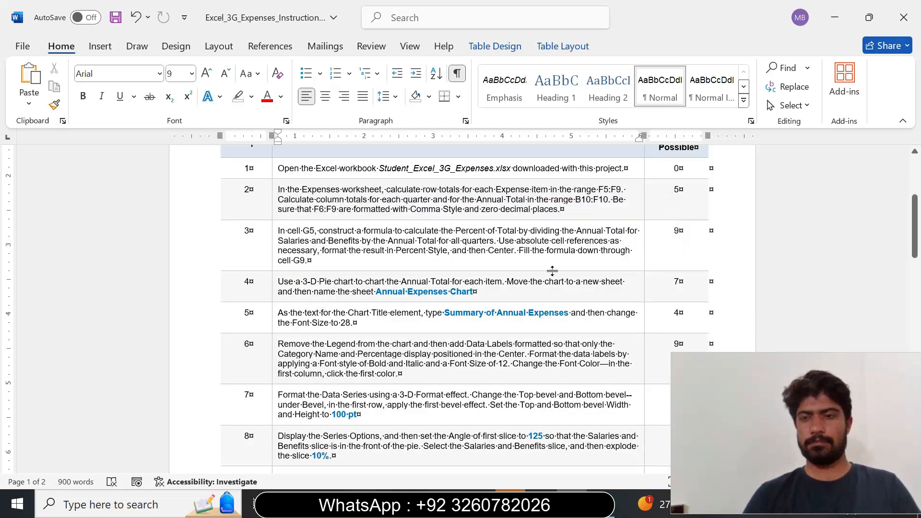
Enlarge the step 3 instruction text to font size 14 and highlight it in yellow.
left_click(273, 255)
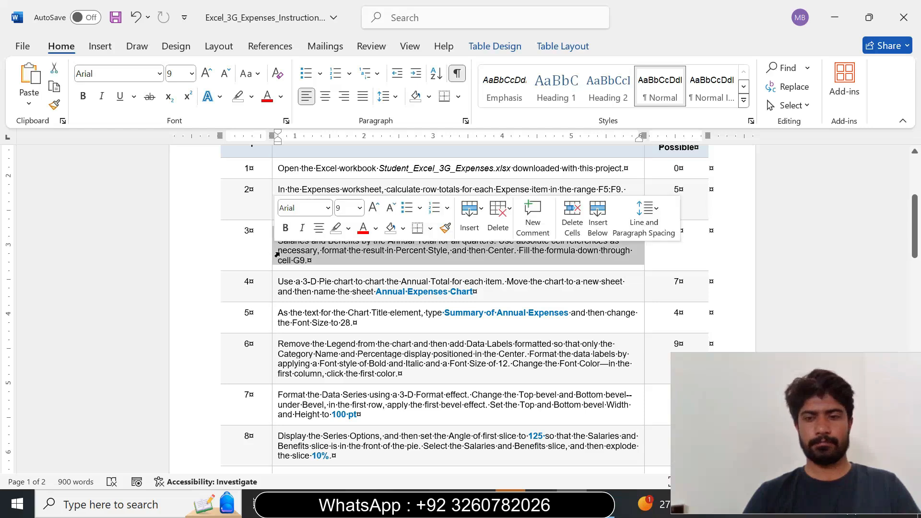
left_click(360, 207)
left_click(348, 311)
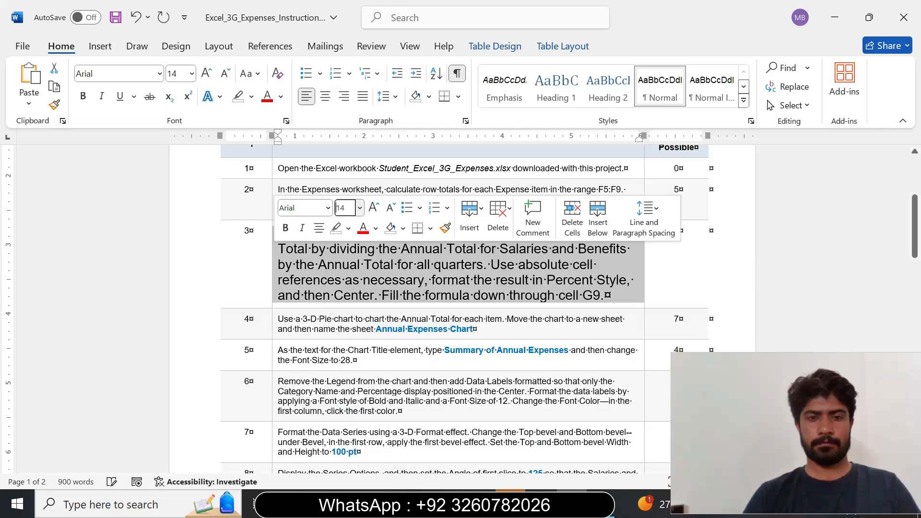
left_click(349, 229)
left_click(346, 274)
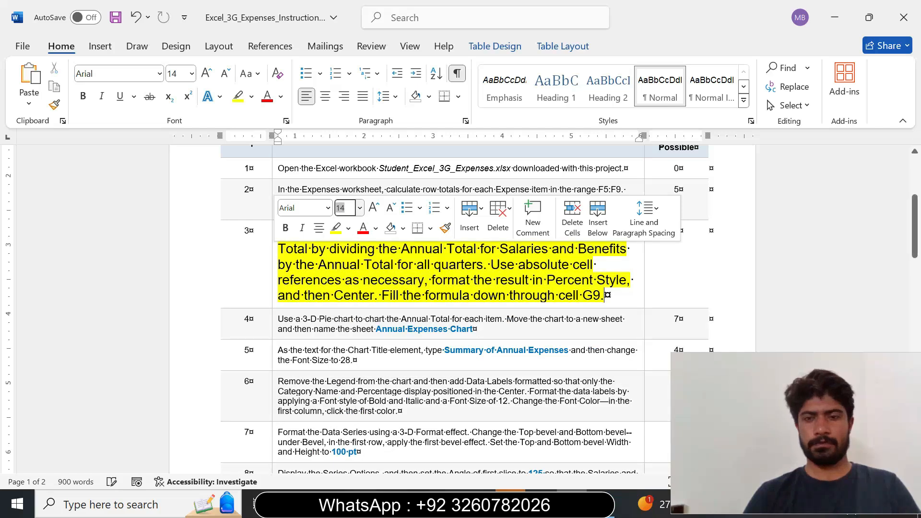
left_click(679, 269)
Highlight the step 3 instruction in turquoise from "In cell G5" to the word "Center".
left_click_drag(916, 249, 915, 254)
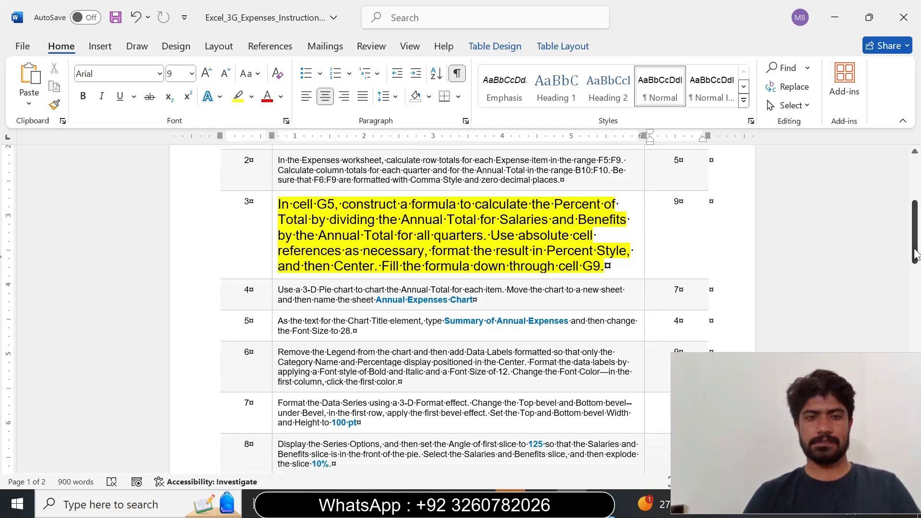
left_click_drag(279, 204, 385, 263)
left_click(445, 236)
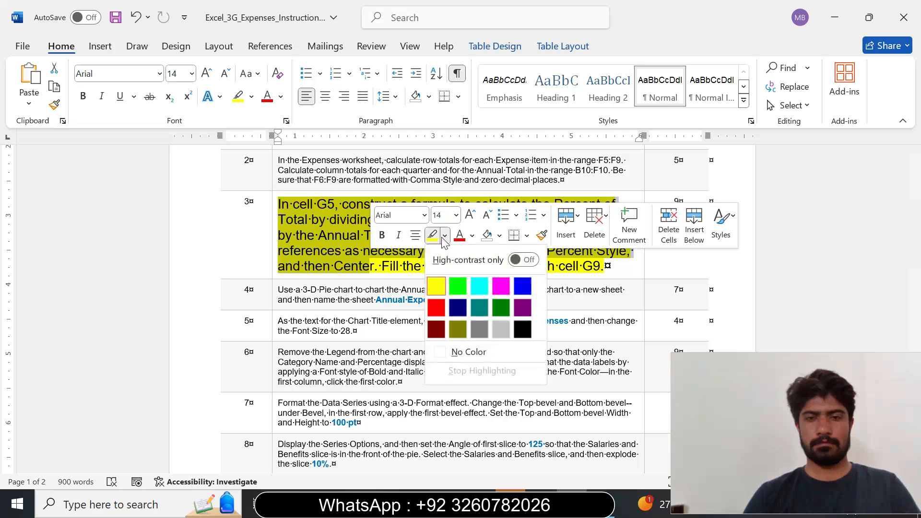
left_click(455, 284)
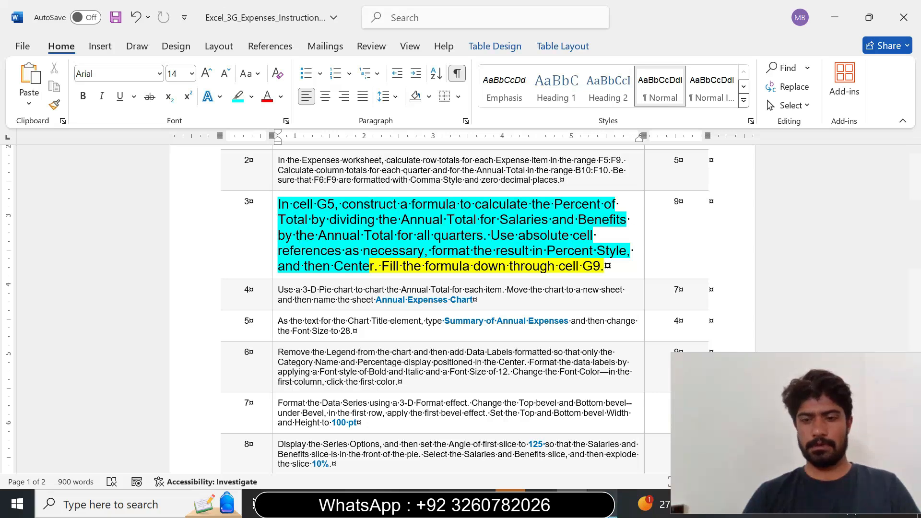
Switch to the Excel workbook and select cell G5 in the Percent of Total column of the Expenses sheet.
left_click(618, 508)
left_click(559, 264)
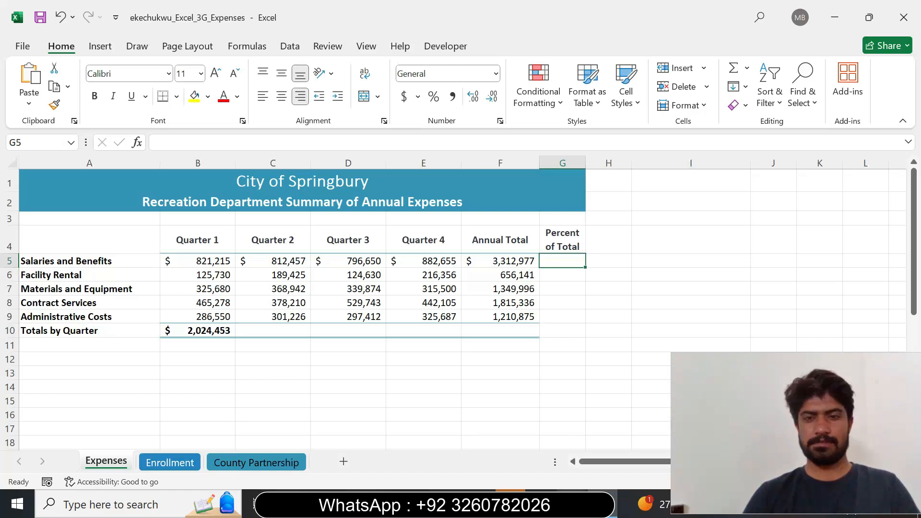
key("alt+Tab")
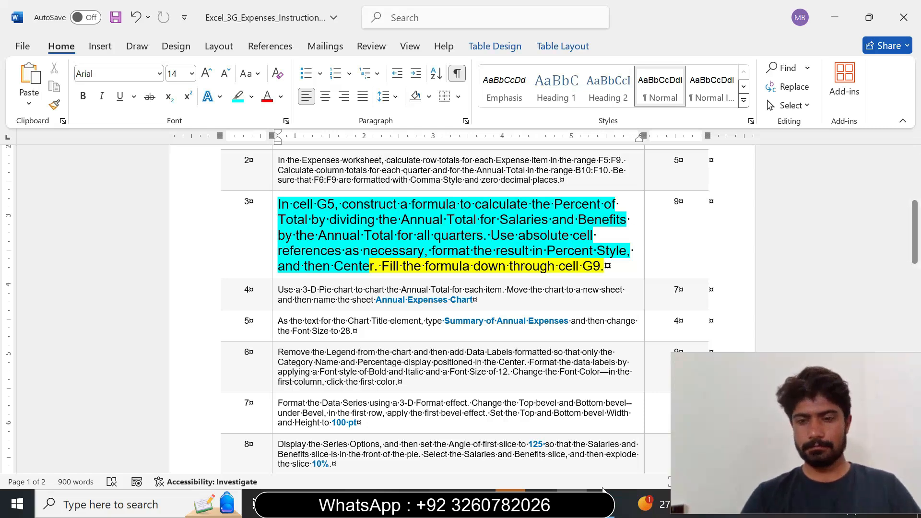
key("alt+Tab")
left_click(542, 262)
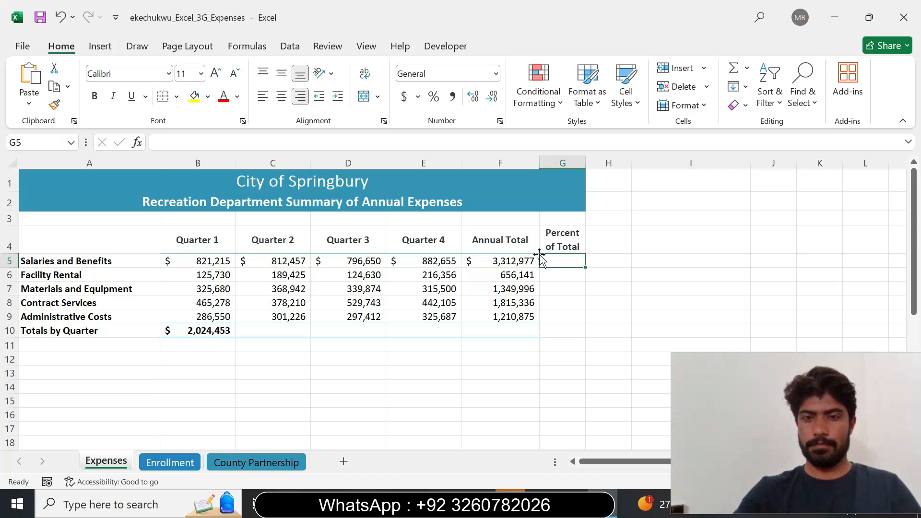
Try calculating the Salaries and Benefits Percent of Total in G5 with =F5/$F$9, and undo the entry.
type("=")
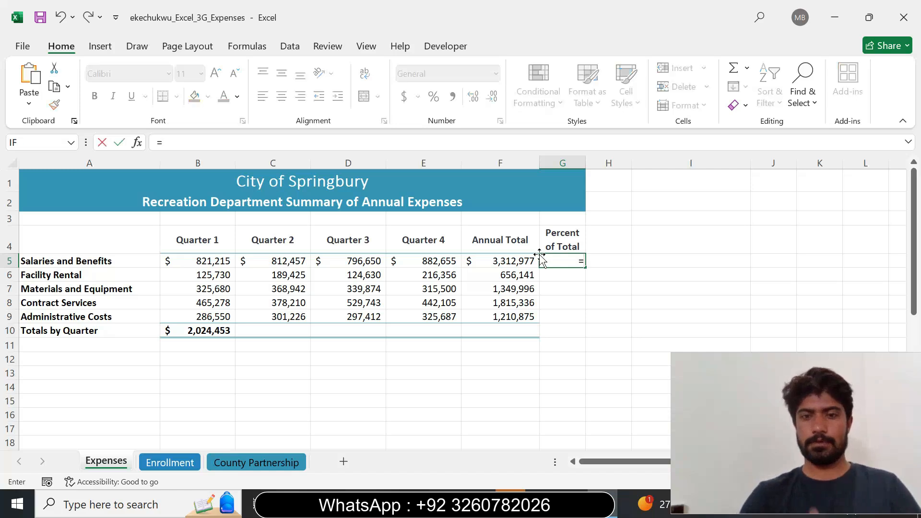
left_click(508, 263)
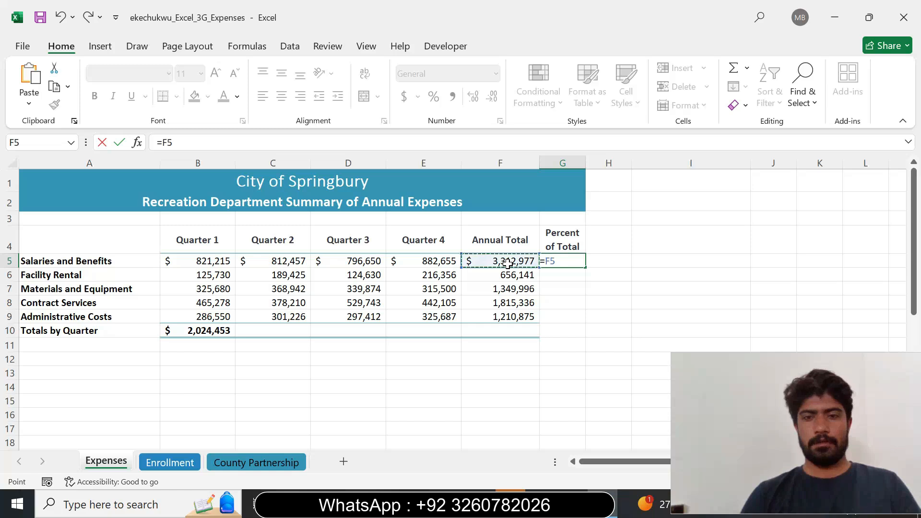
type("/")
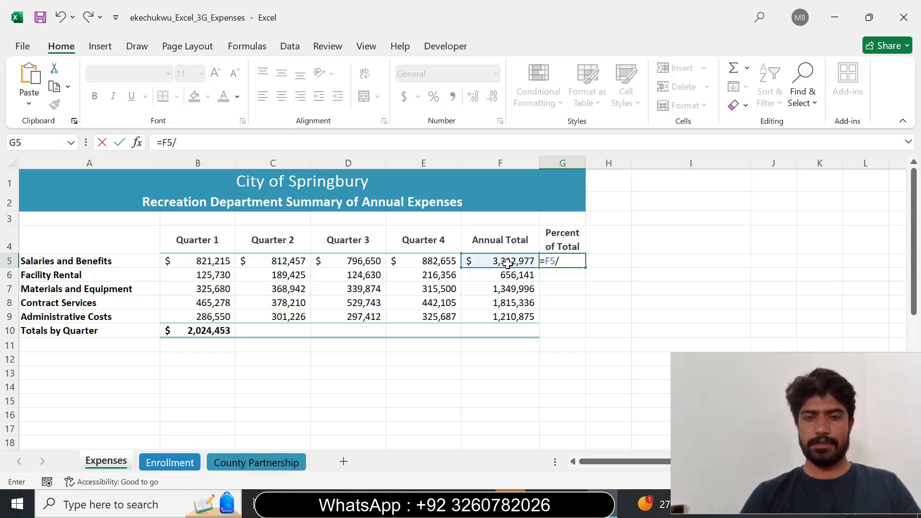
left_click(507, 318)
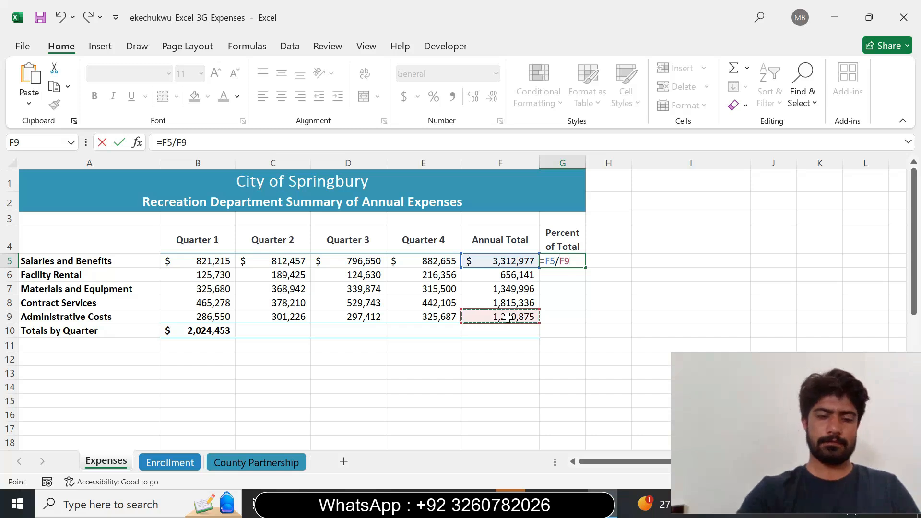
key("F4")
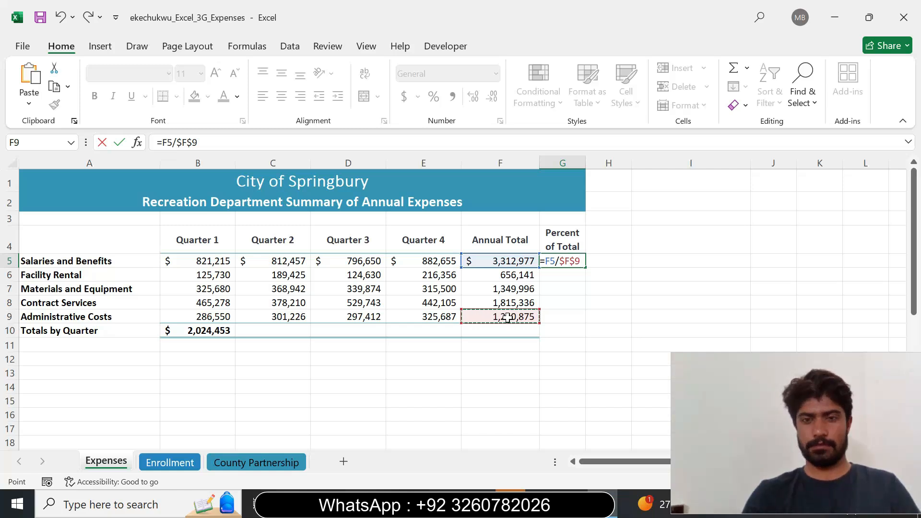
key("Return")
left_click(565, 262)
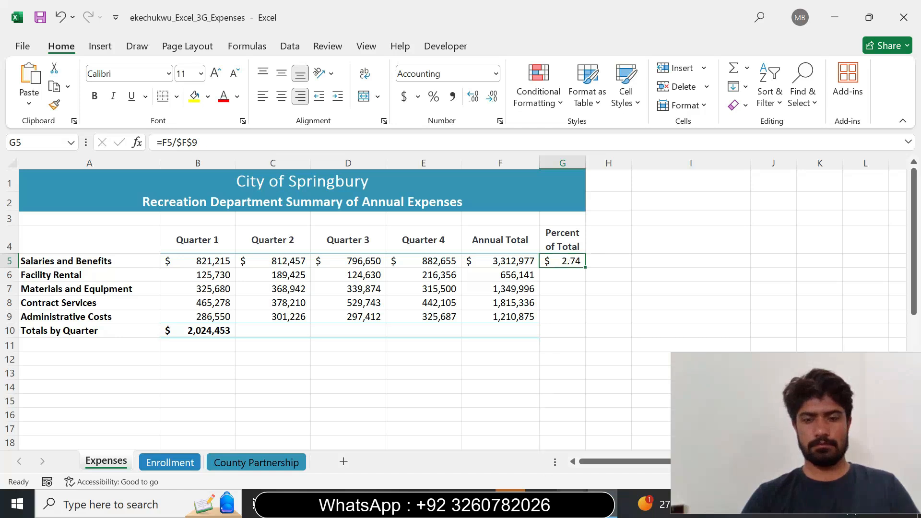
left_click(571, 501)
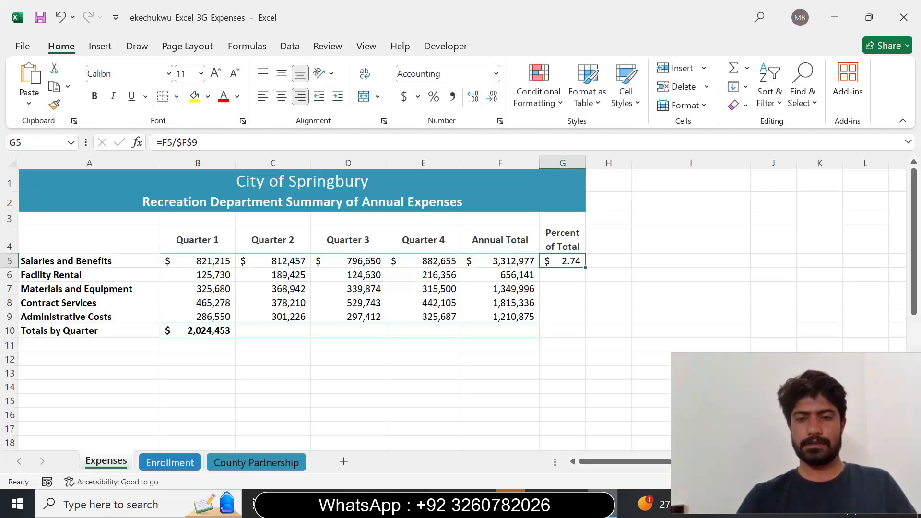
left_click(602, 504)
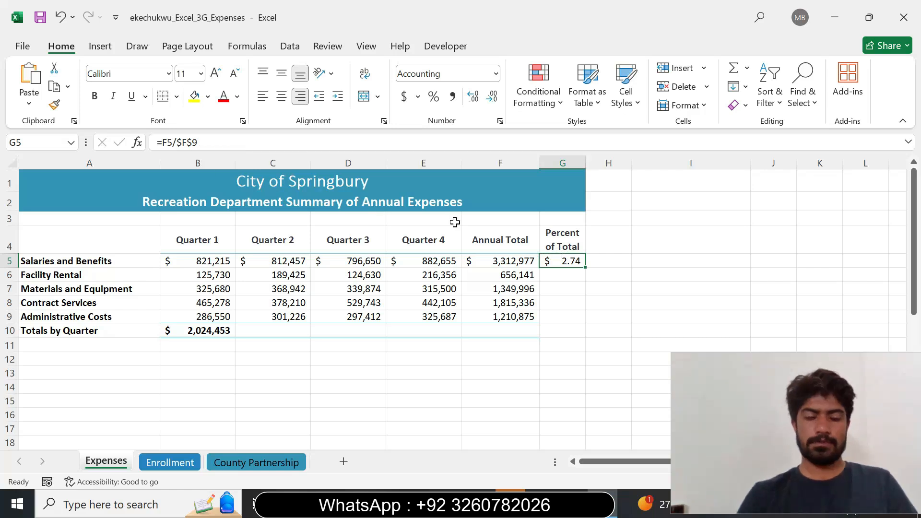
key("ctrl+z")
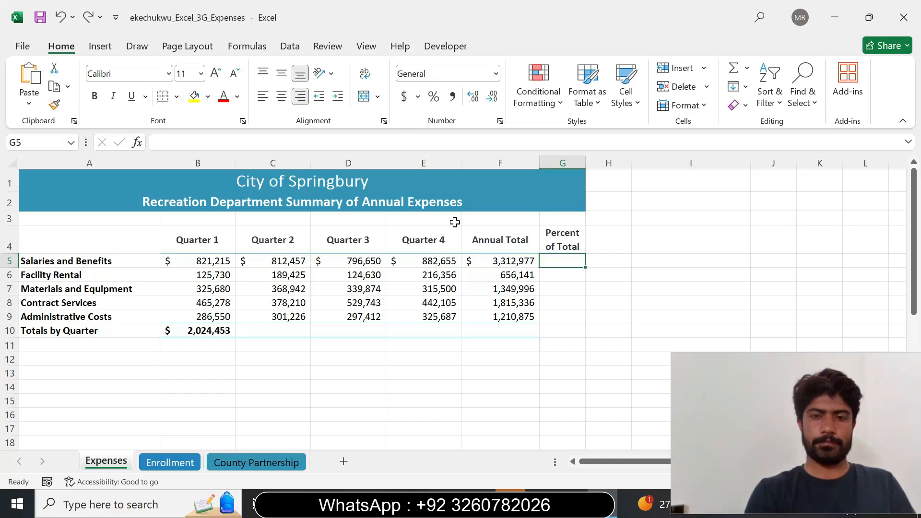
Fill the Quarter 1 total formula in B10 across the Totals by Quarter row through F10.
left_click(221, 333)
left_click_drag(236, 337, 508, 344)
left_click(502, 331)
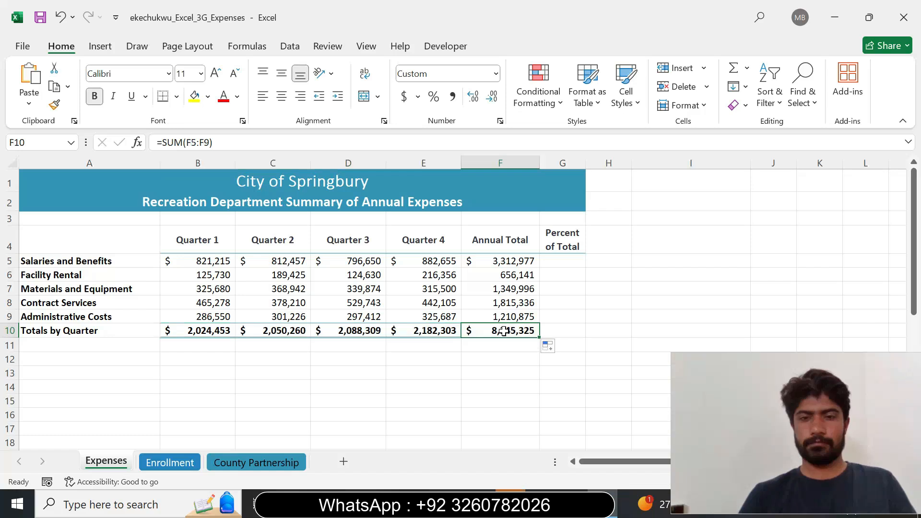
Enter the formula =F5/$F$10 in cell G5 to calculate the Percent of Total for Salaries and Benefits.
left_click(561, 264)
type("=")
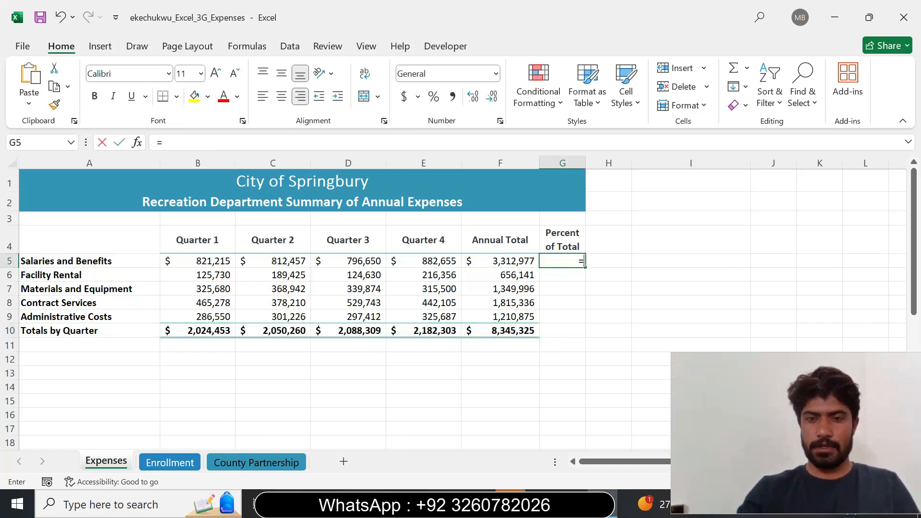
left_click(507, 262)
type("/")
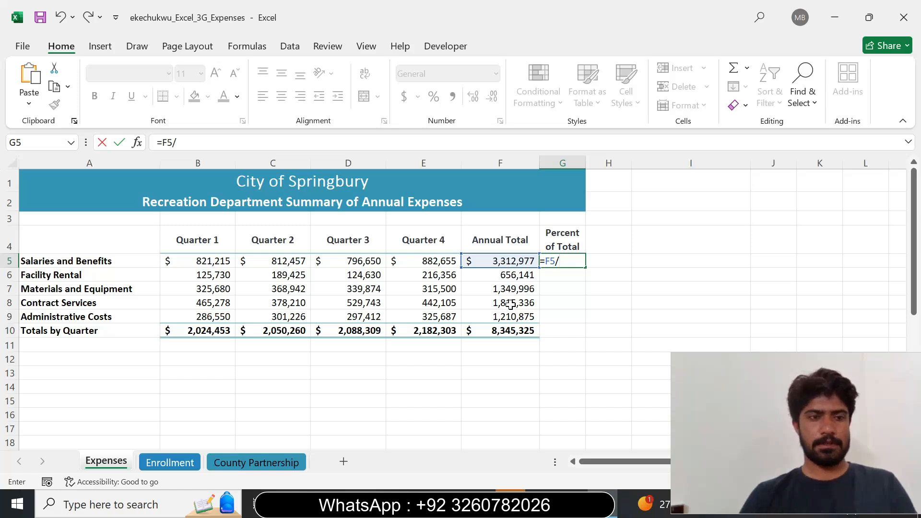
left_click(501, 331)
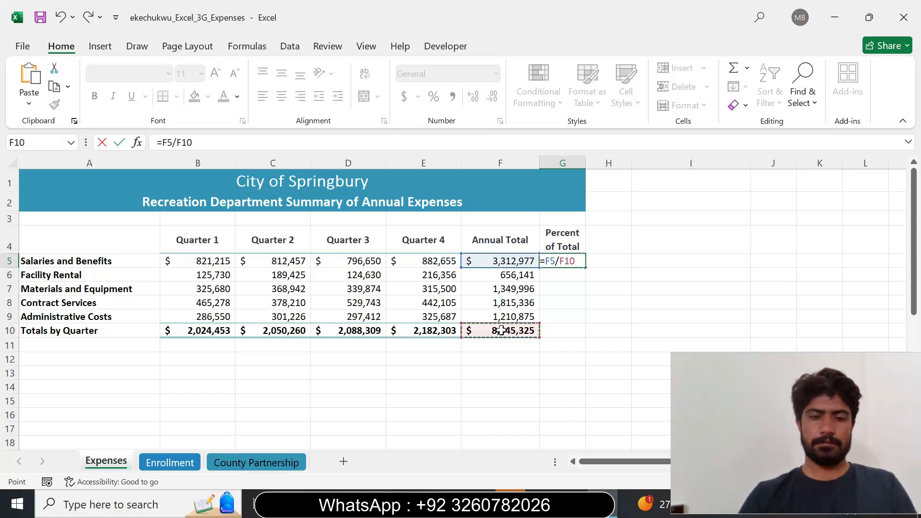
key("F4")
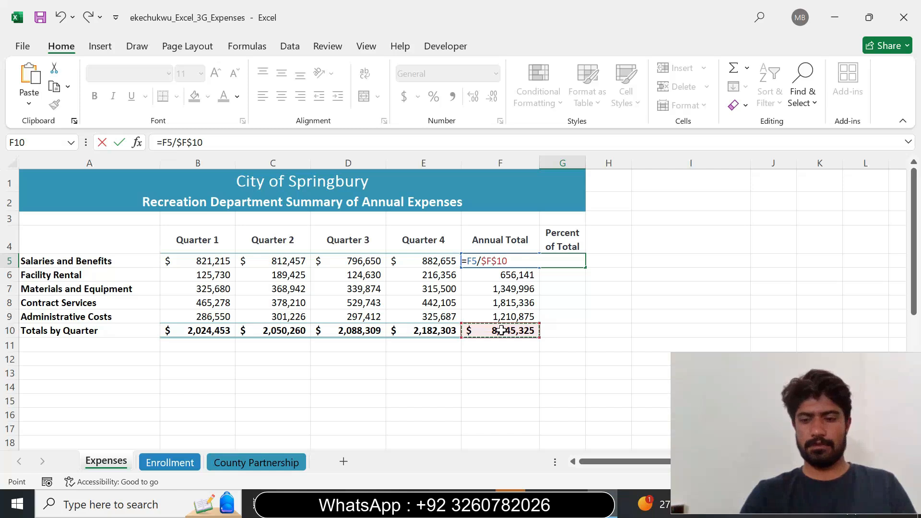
key("Return")
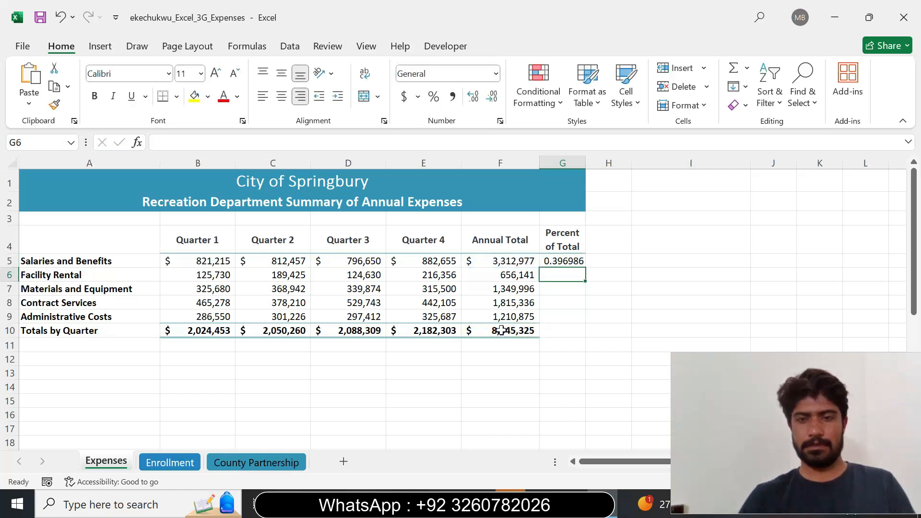
Check the formatting instruction in Word, and format cell G5 in Percent Style with centered alignment in Excel.
left_click(578, 261)
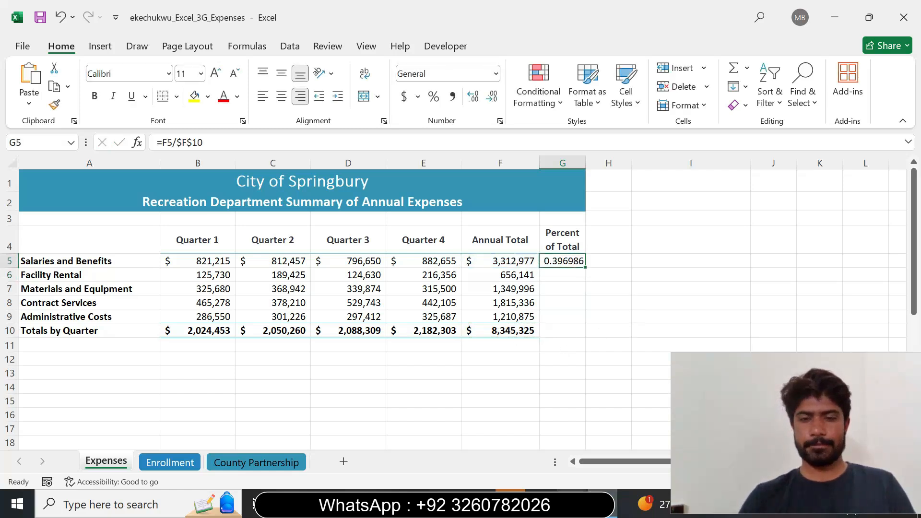
key("alt+Tab")
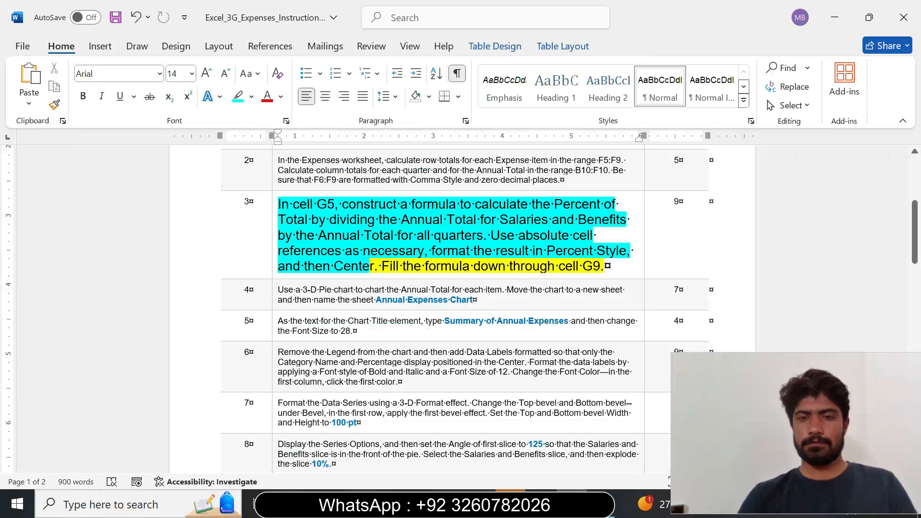
left_click_drag(474, 251, 596, 251)
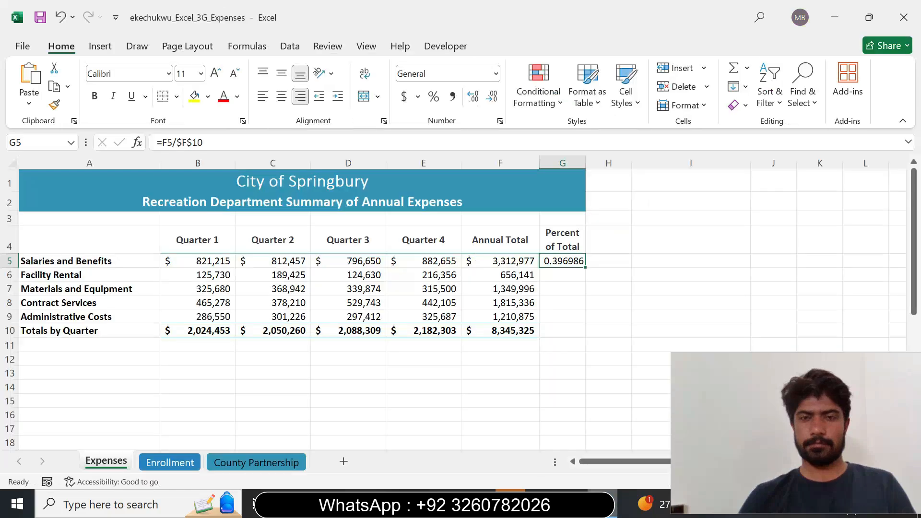
key("alt+Tab")
left_click(434, 97)
left_click(282, 97)
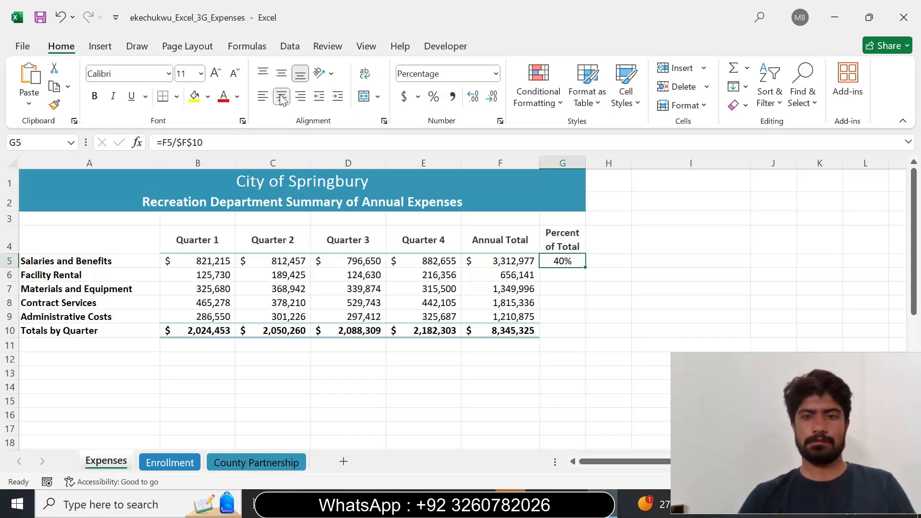
Switch to the Word instructions and highlight "Fill the formula down through cell G9." in turquoise.
key("alt+Tab")
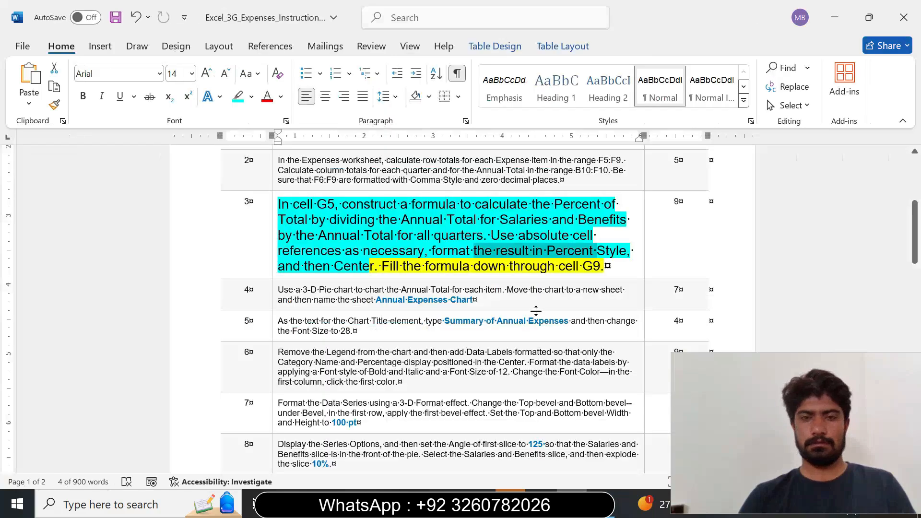
left_click_drag(382, 266, 605, 266)
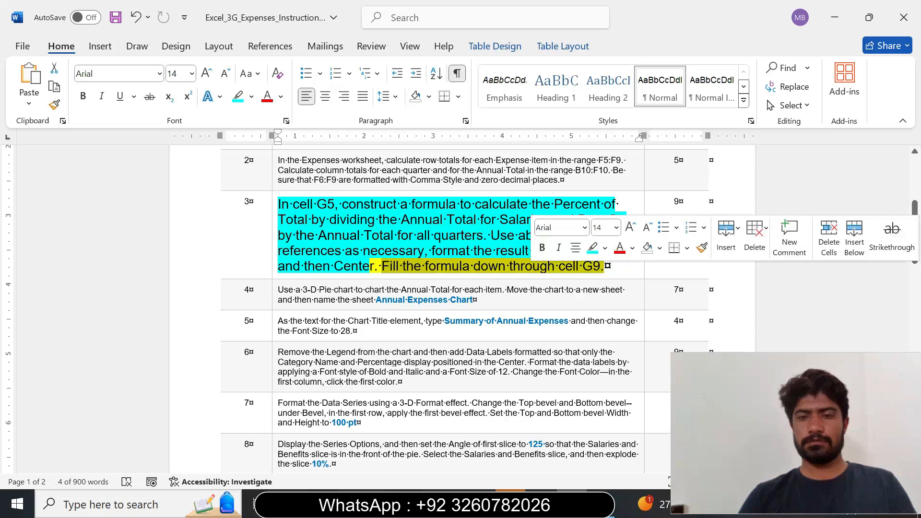
left_click(593, 247)
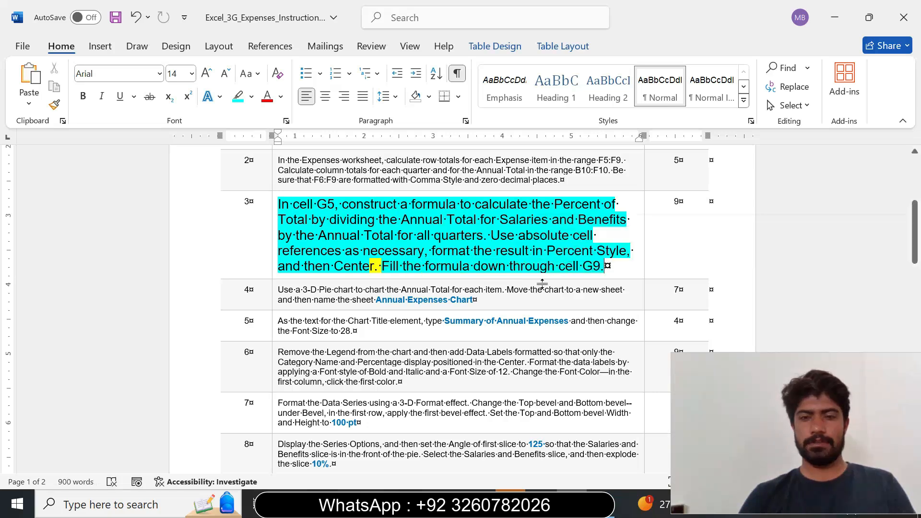
Switch to the Excel workbook and fill the Percent of Total formula from G5 down through G9.
key("alt+Tab")
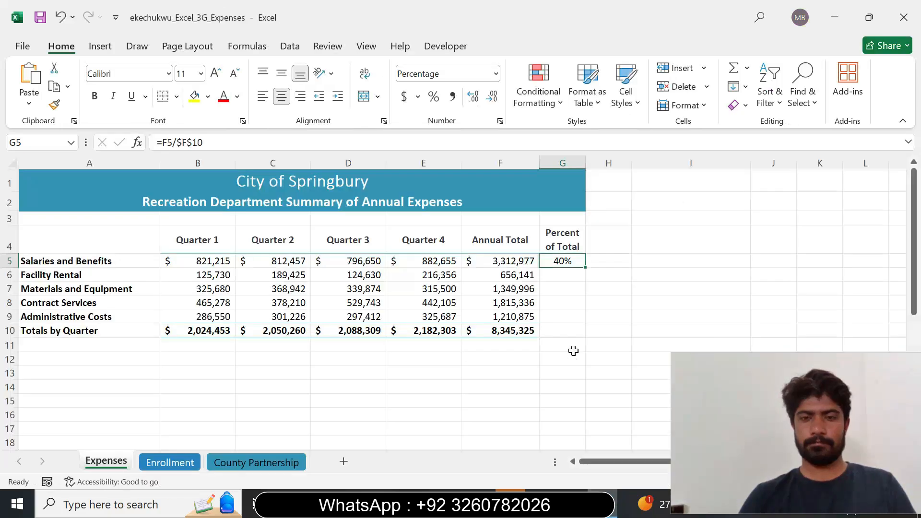
left_click_drag(585, 268, 584, 325)
left_click(515, 274)
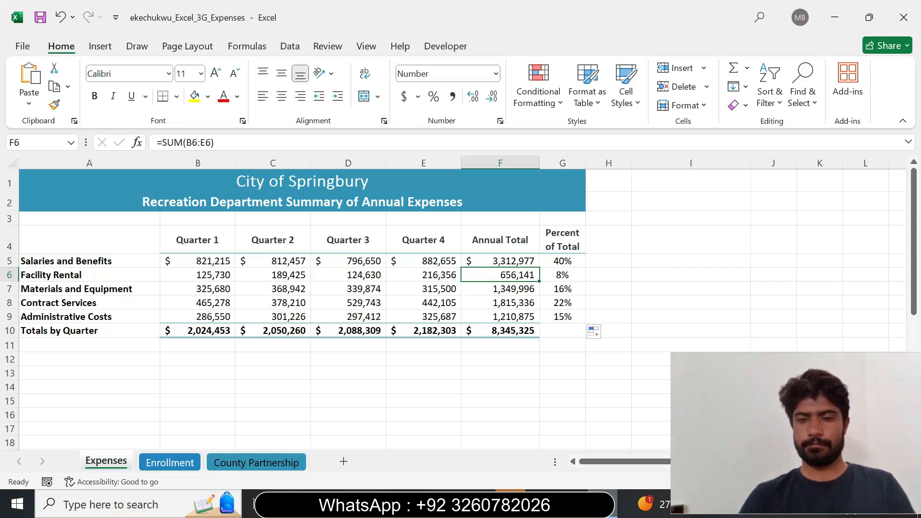
Switch to the Word instructions, reset the step 3 text to font size 9 and remove its highlighting.
left_click(573, 504)
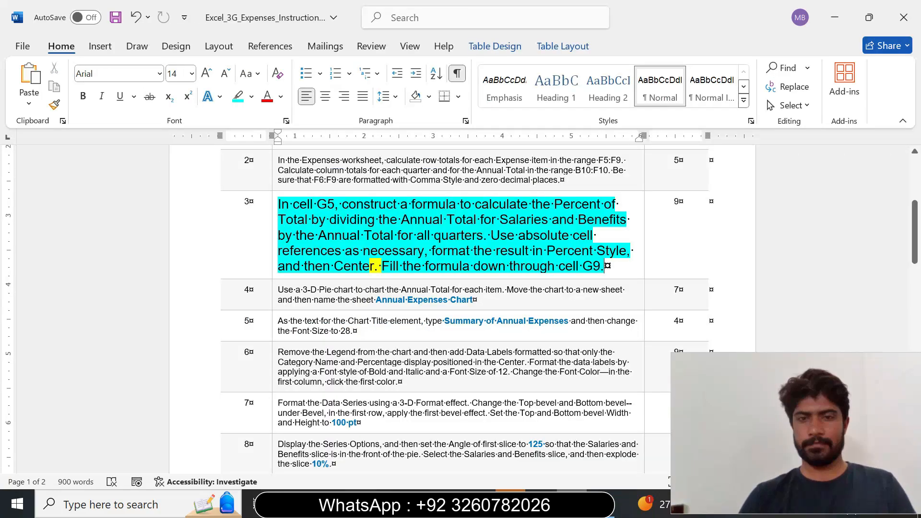
left_click(275, 270)
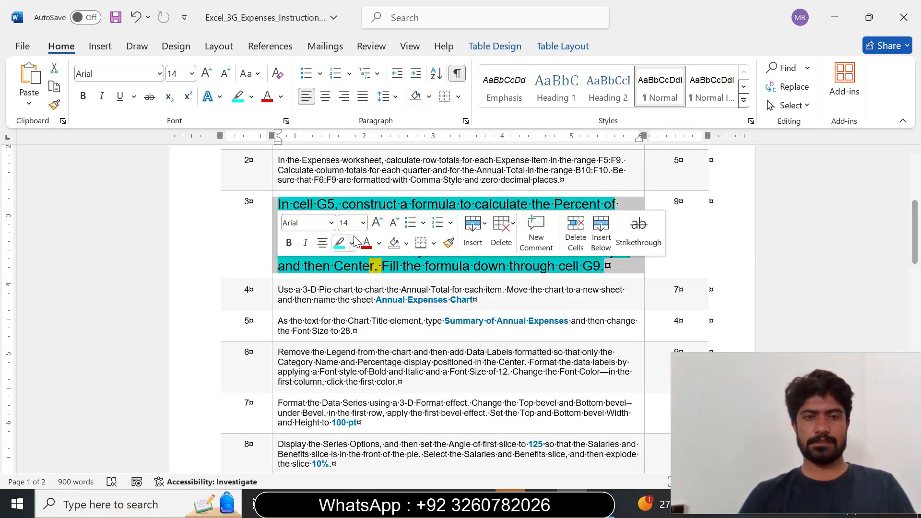
left_click(364, 224)
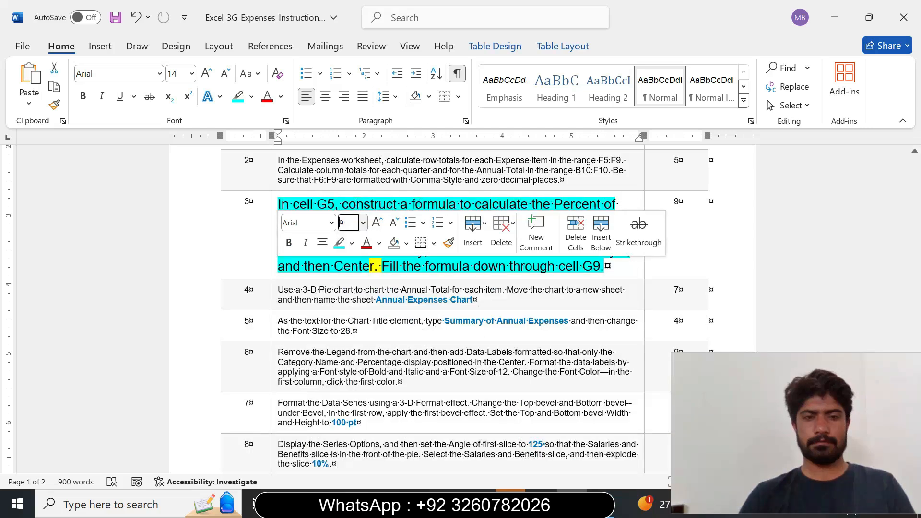
left_click(349, 259)
left_click(352, 243)
left_click(376, 359)
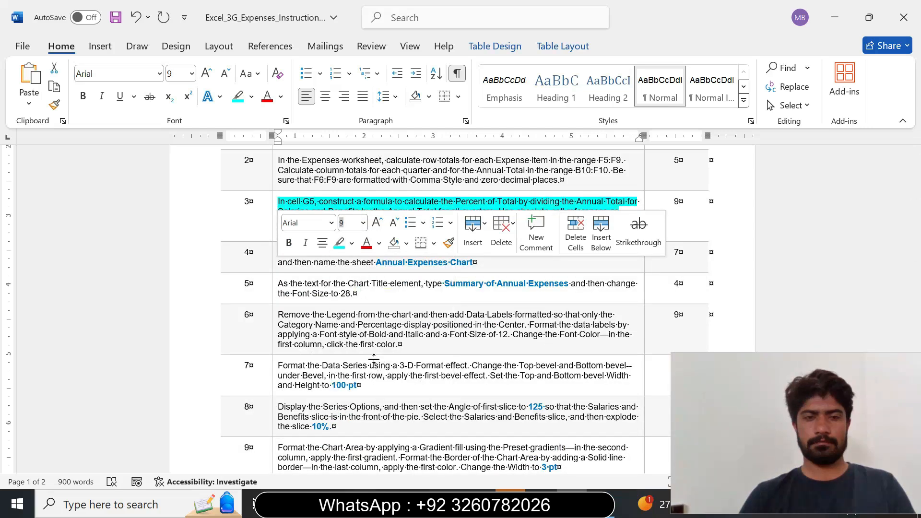
left_click(492, 325)
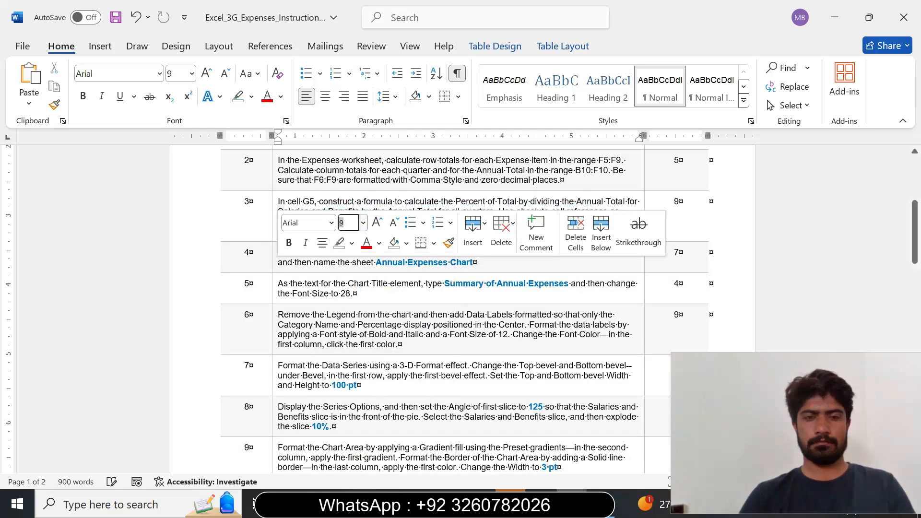
Enlarge the step 4 instruction text about the 3-D Pie chart to font size 14 and highlight it in yellow.
left_click(272, 263)
left_click(361, 219)
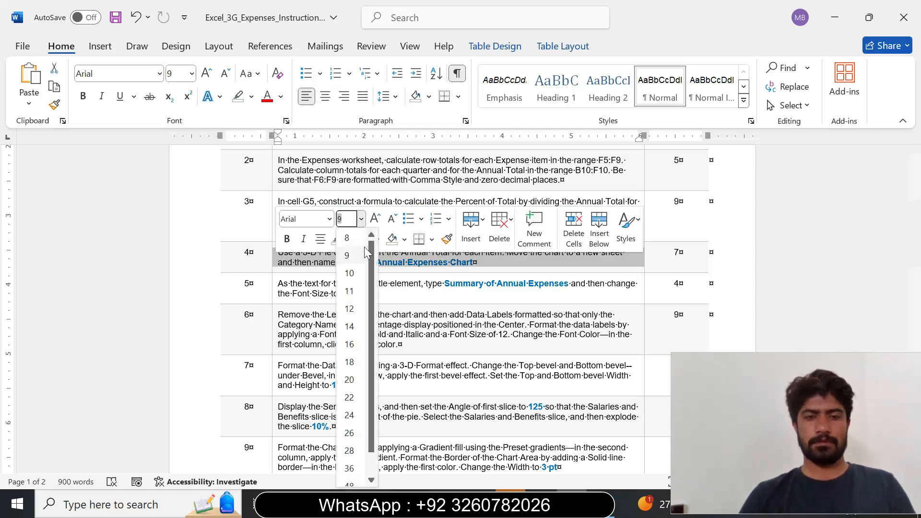
left_click(359, 332)
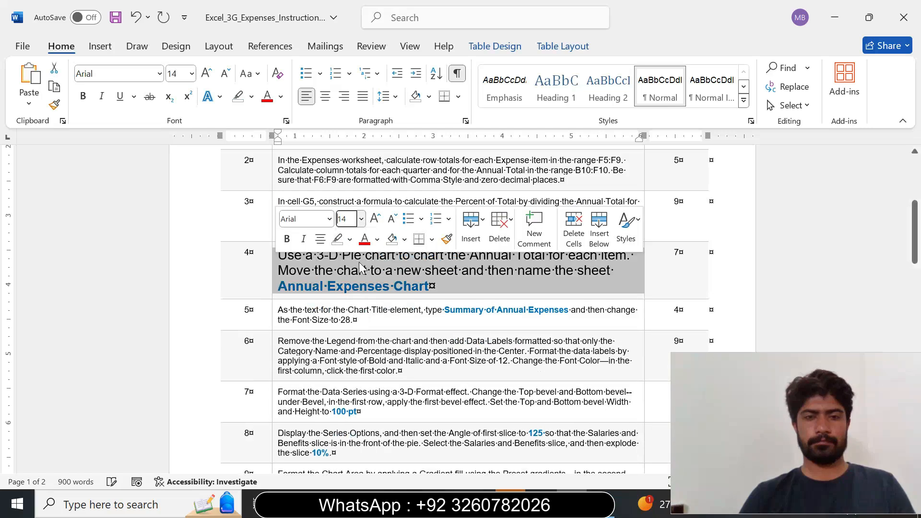
left_click(350, 239)
left_click(341, 288)
left_click(353, 320)
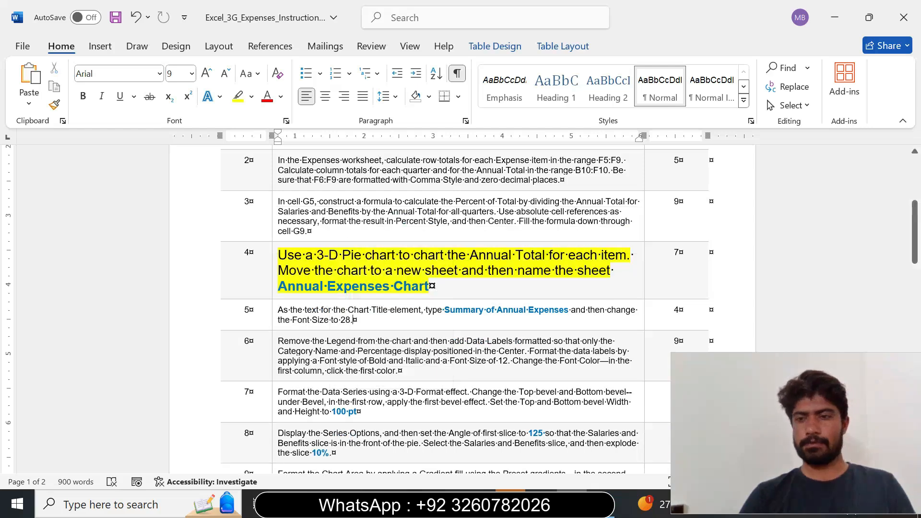
Change the highlighting of the step 4 instruction text about the 3-D Pie chart to turquoise and select its words "Annual Total".
left_click_drag(915, 232, 914, 248)
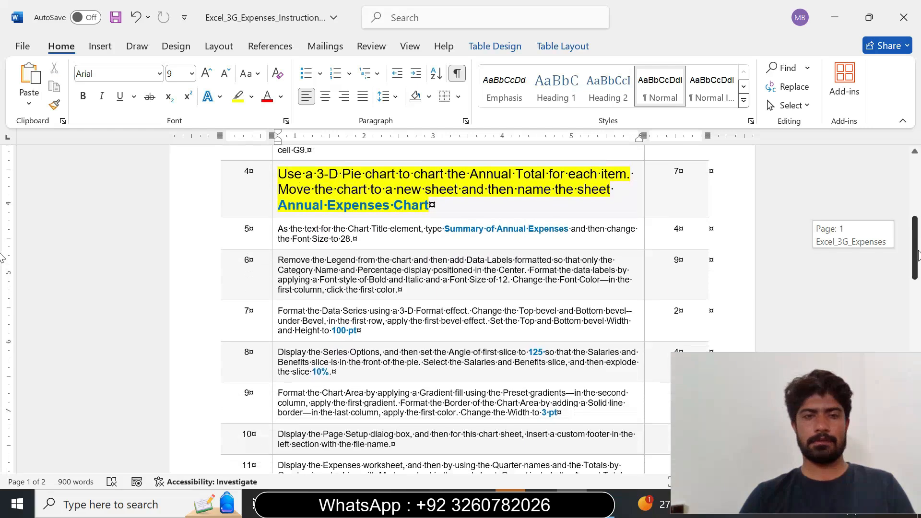
left_click_drag(278, 173, 429, 205)
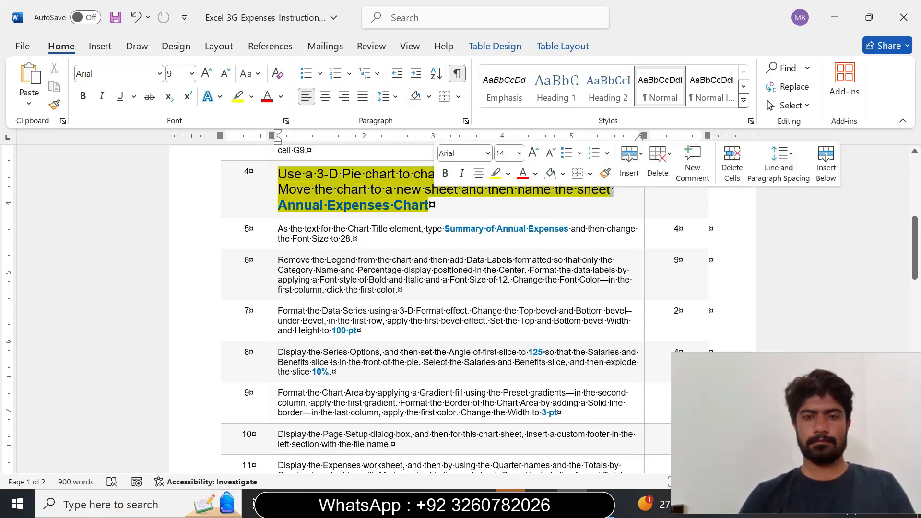
left_click(508, 174)
left_click(543, 224)
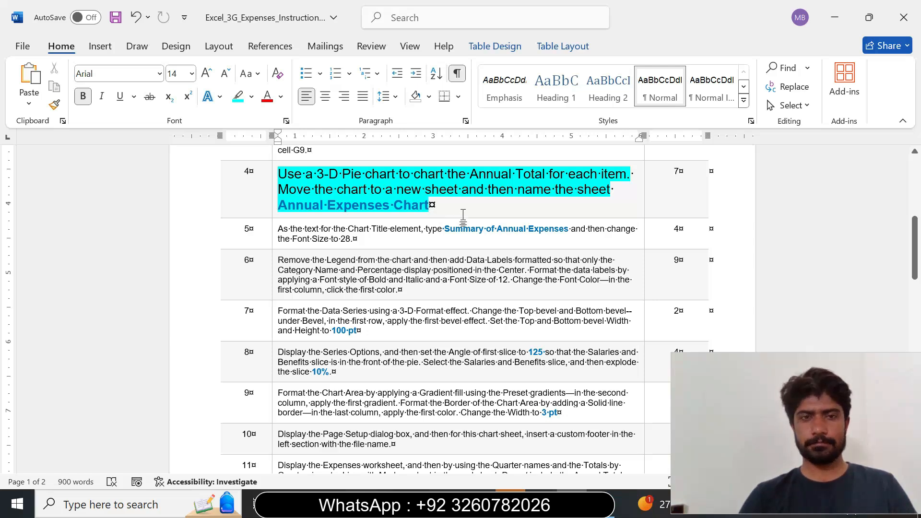
left_click_drag(339, 174, 428, 174)
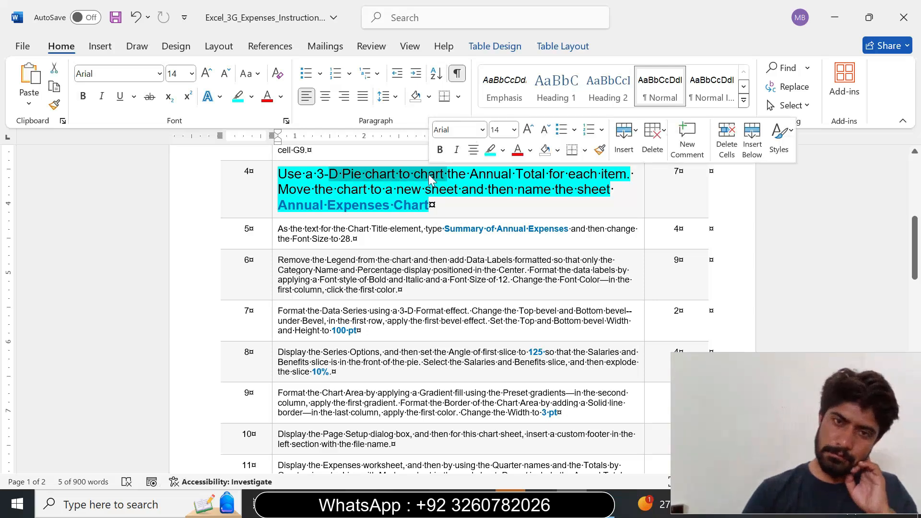
left_click(486, 175)
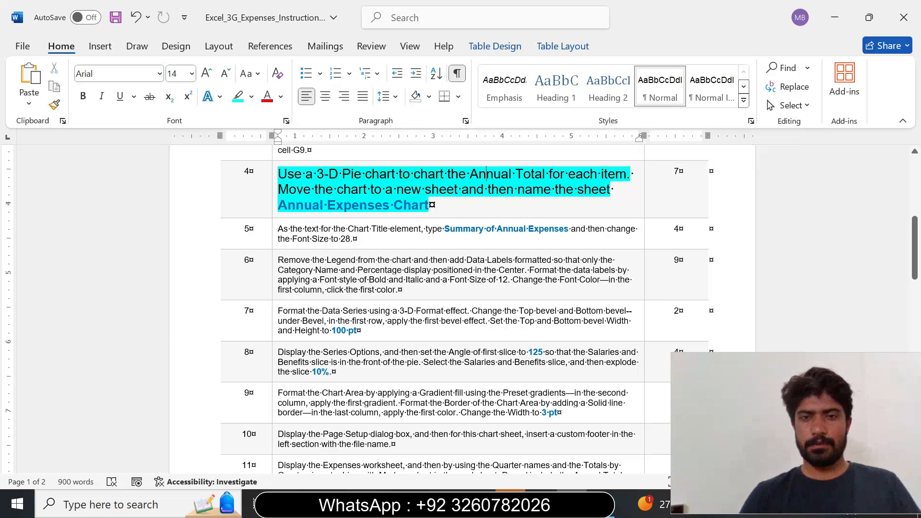
left_click_drag(480, 175, 549, 175)
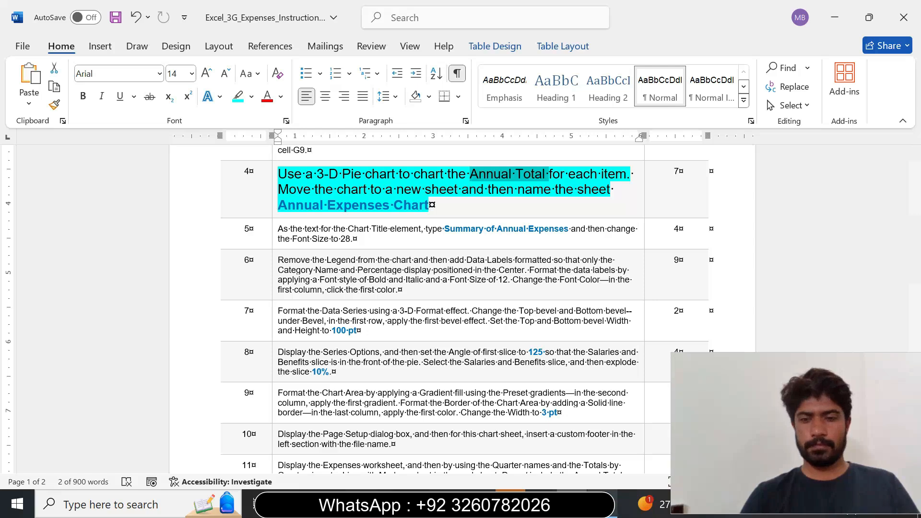
Switch to the Excel workbook and insert a 3-D Pie chart from the expense names in A5:A9 and the Annual Total values in F5:F9.
left_click(602, 503)
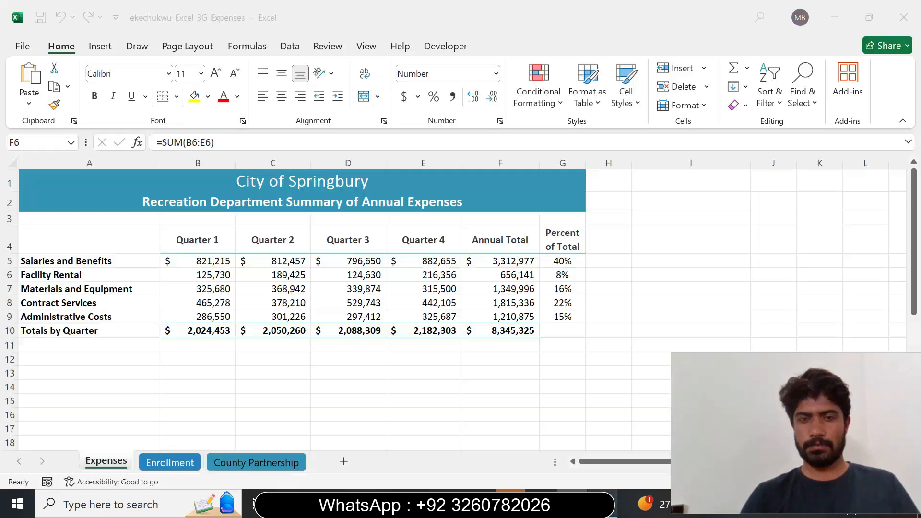
left_click(101, 262)
left_click_drag(101, 262, 99, 317)
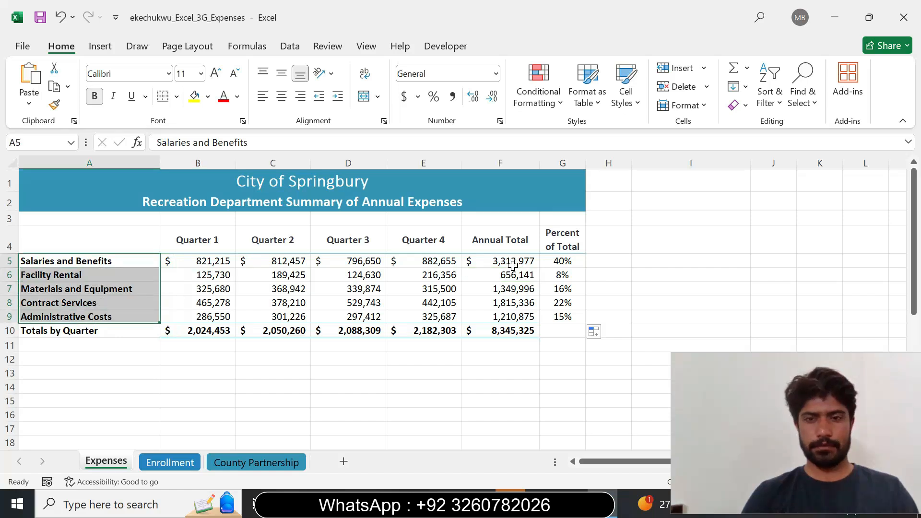
left_click_drag(513, 262, 514, 317, "ctrl")
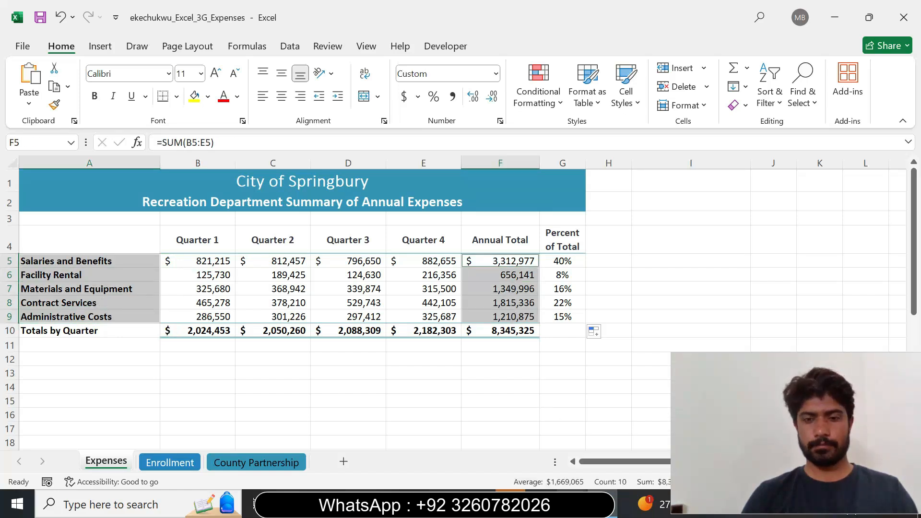
key("alt+Tab")
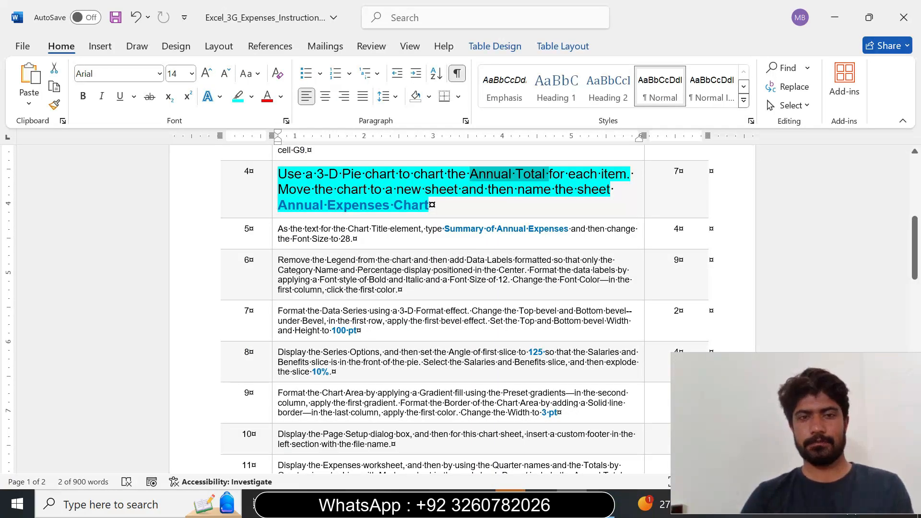
key("alt+Tab")
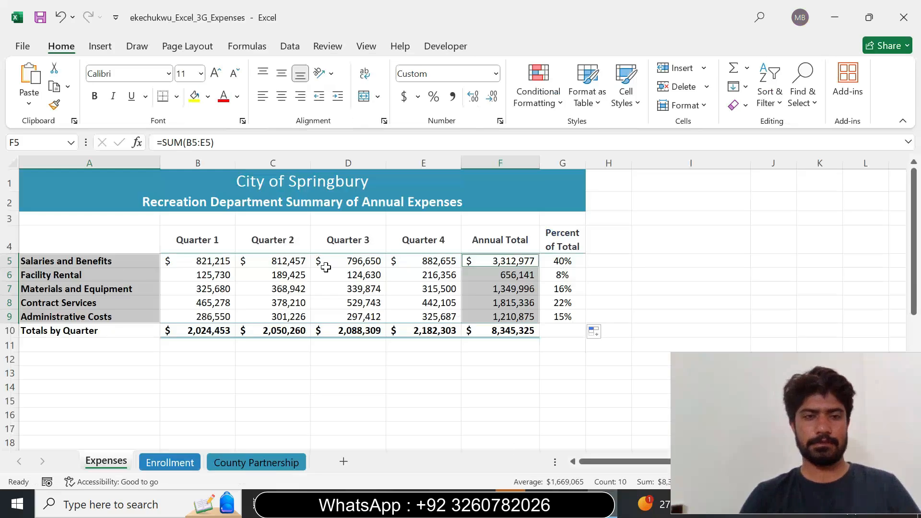
left_click(99, 46)
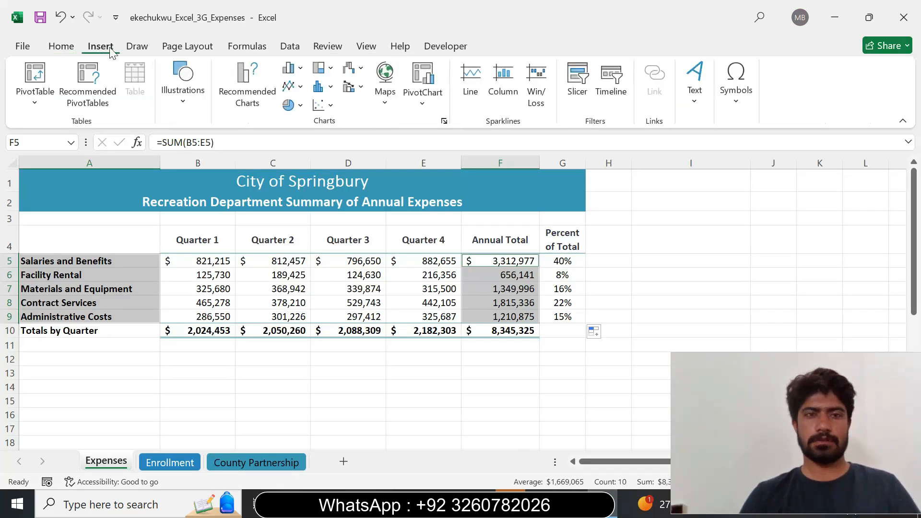
left_click(301, 106)
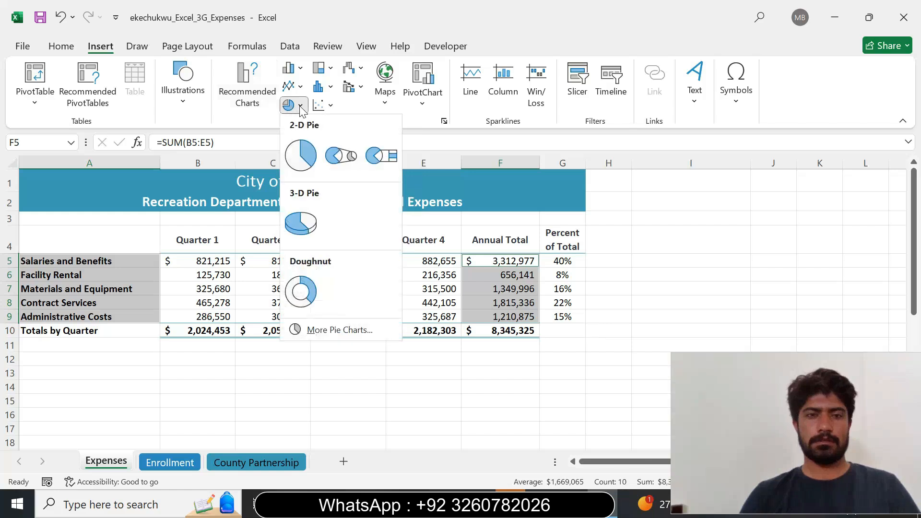
left_click(304, 224)
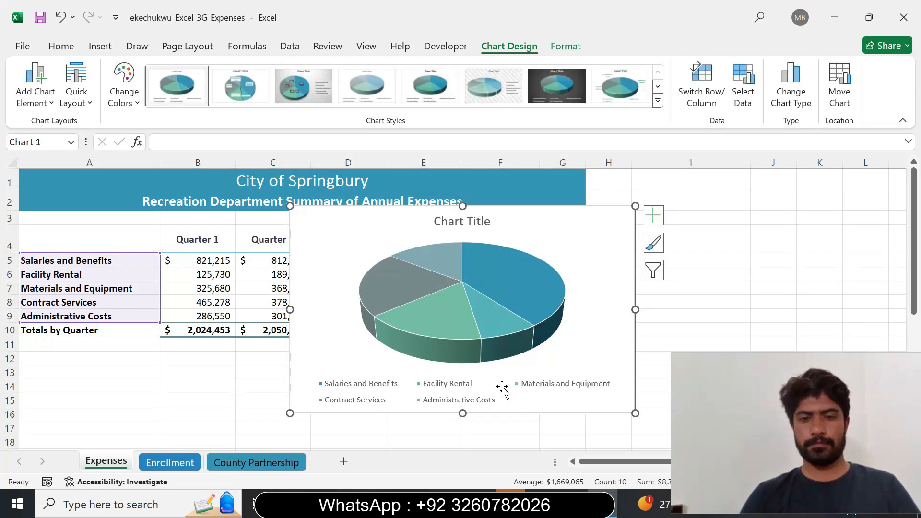
Check the sheet name in the Word instructions, then move the Excel pie chart to a new sheet named Annual Expenses Chart.
left_click(572, 504)
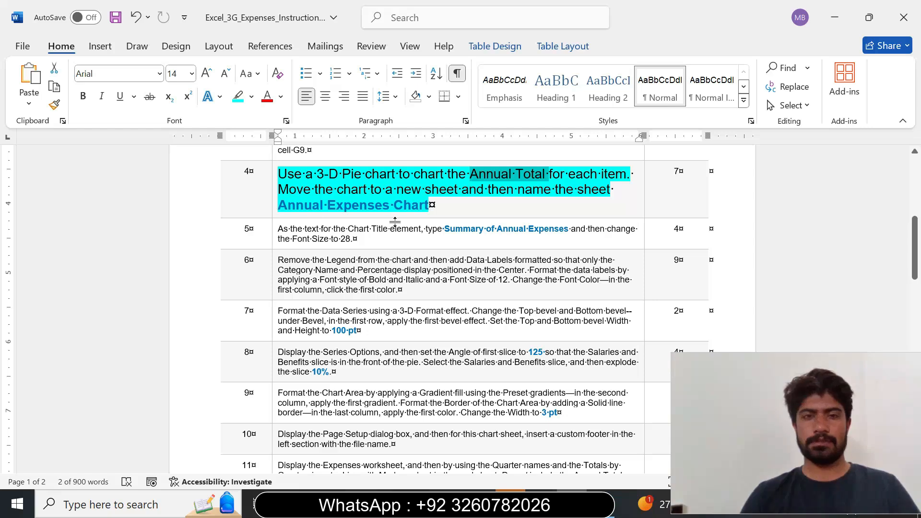
left_click_drag(278, 206, 428, 206)
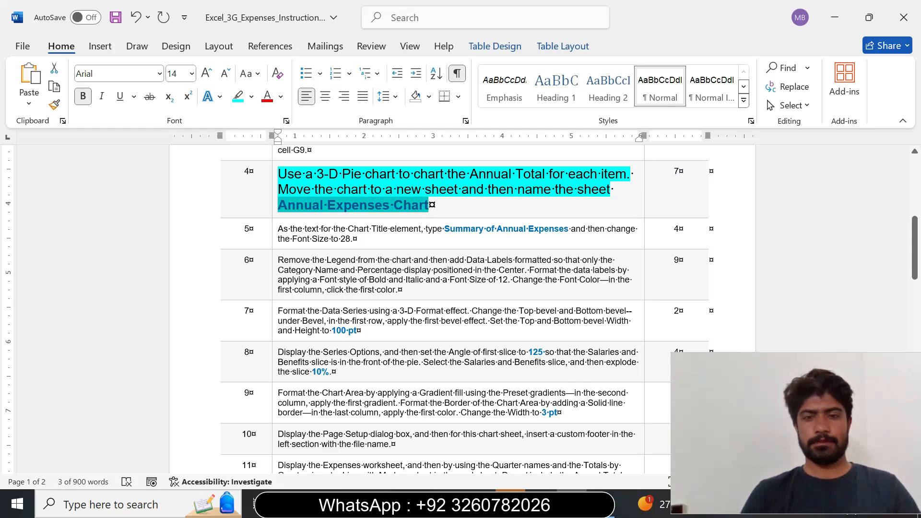
key("alt+Tab")
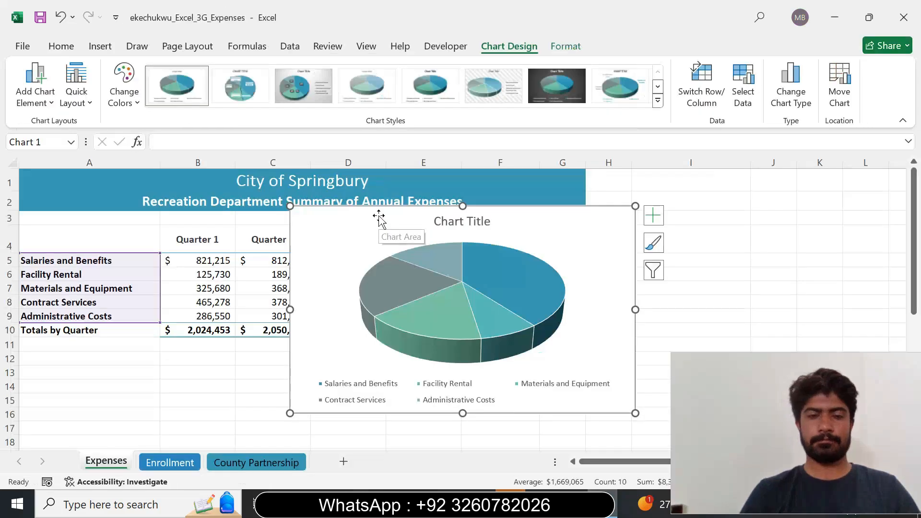
right_click(379, 218)
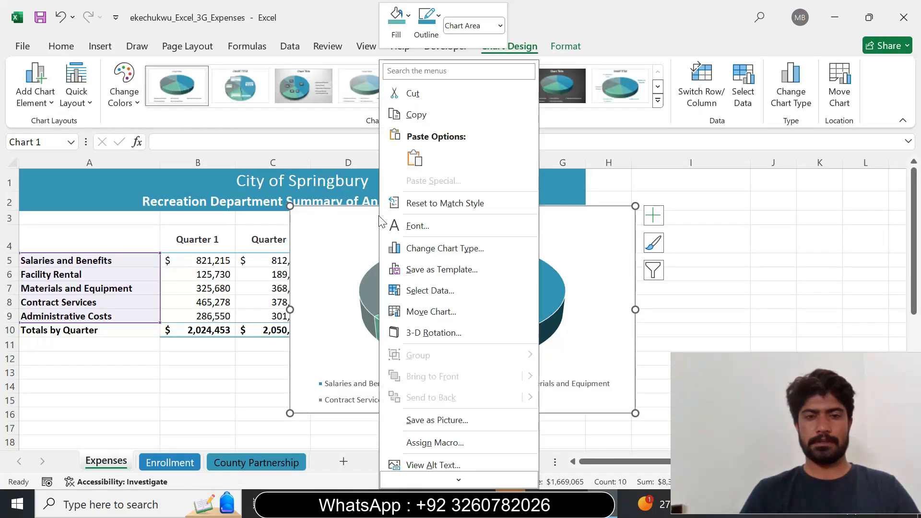
left_click(436, 313)
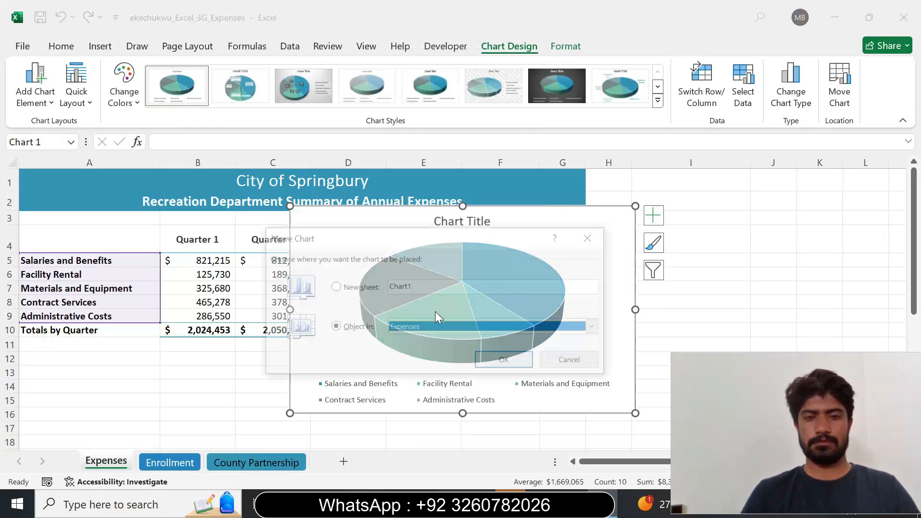
left_click(333, 287)
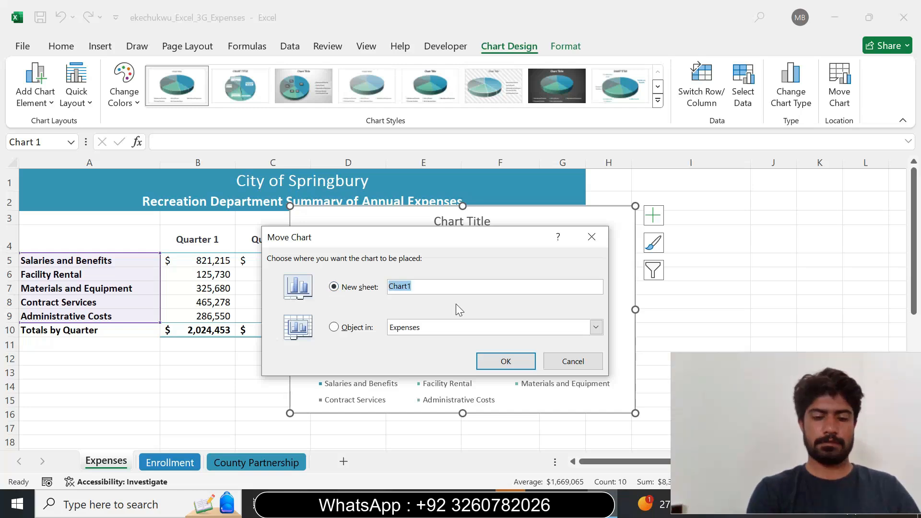
type("Annual Expenses Chart")
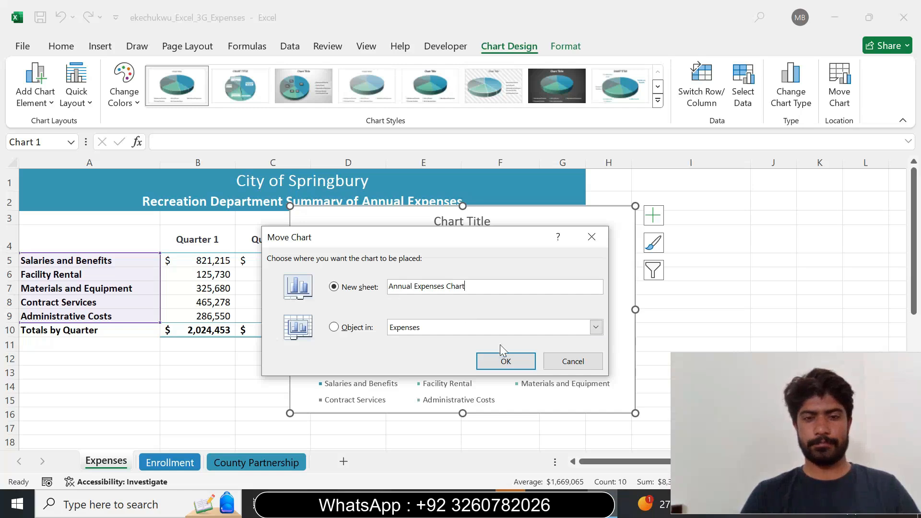
left_click(501, 361)
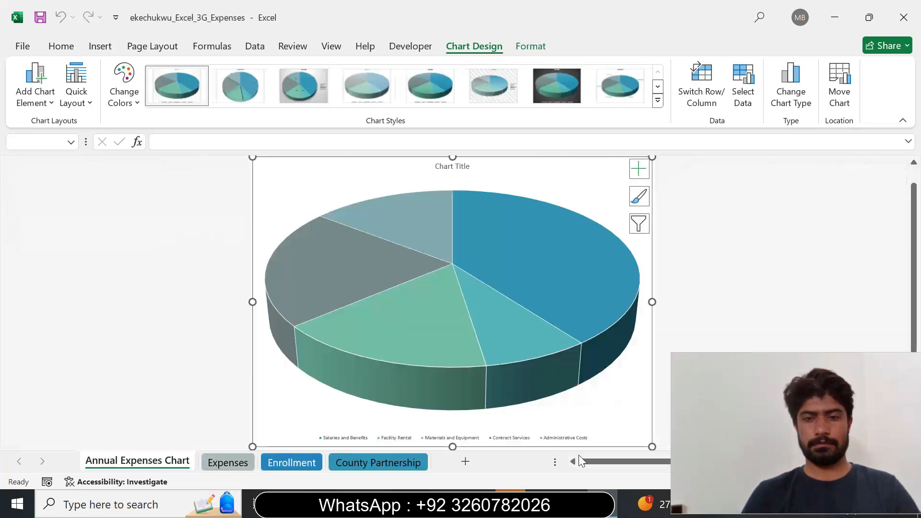
Switch to the Word instructions, reset the step 4 text to font size 9 and remove its highlighting.
left_click(572, 504)
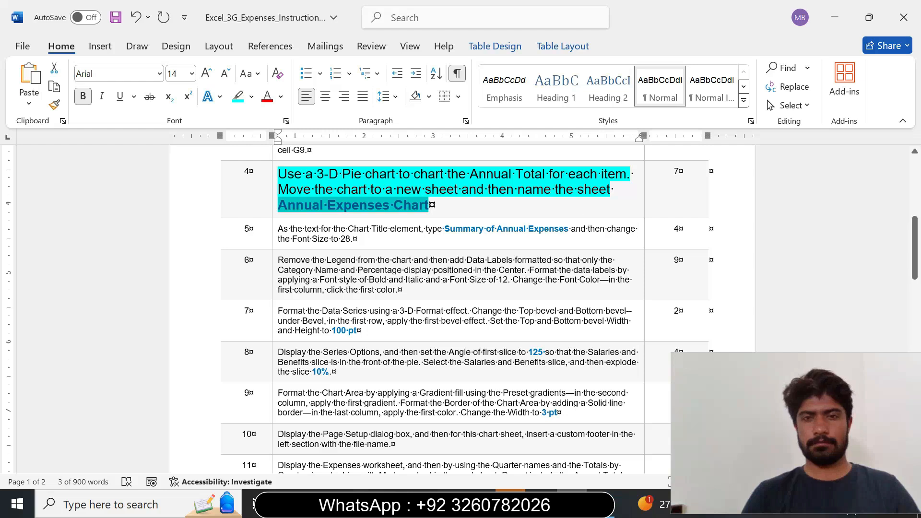
left_click(272, 216)
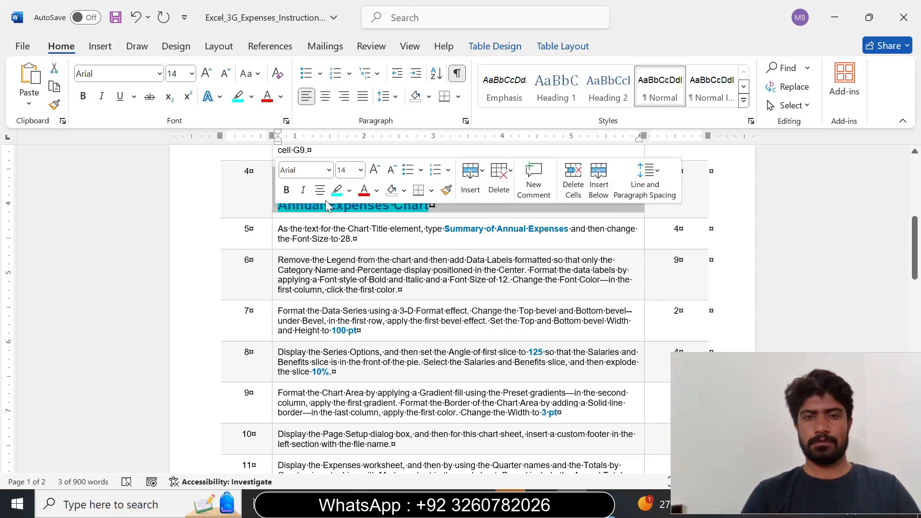
left_click(361, 171)
left_click(348, 194)
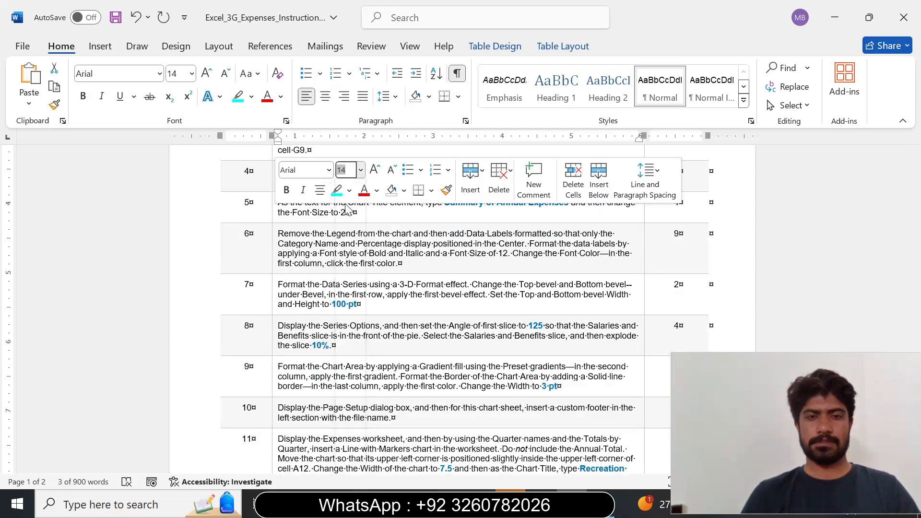
left_click(349, 190)
left_click(373, 307)
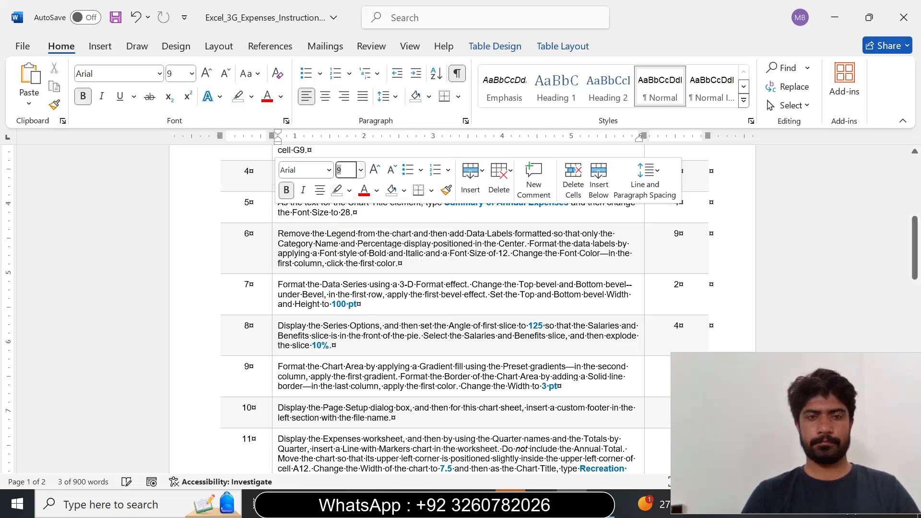
left_click(343, 285)
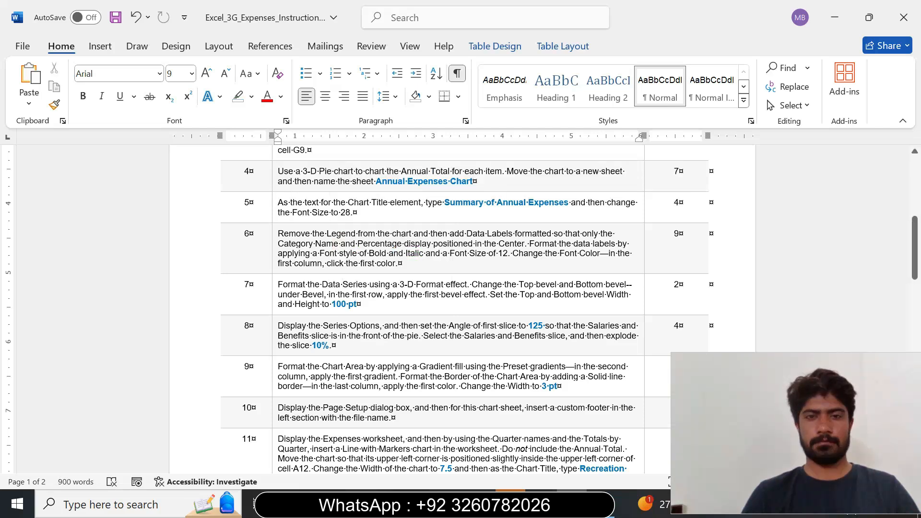
Enlarge the step 5 instruction text about the Chart Title to font size 14 and highlight it in yellow.
left_click(271, 214)
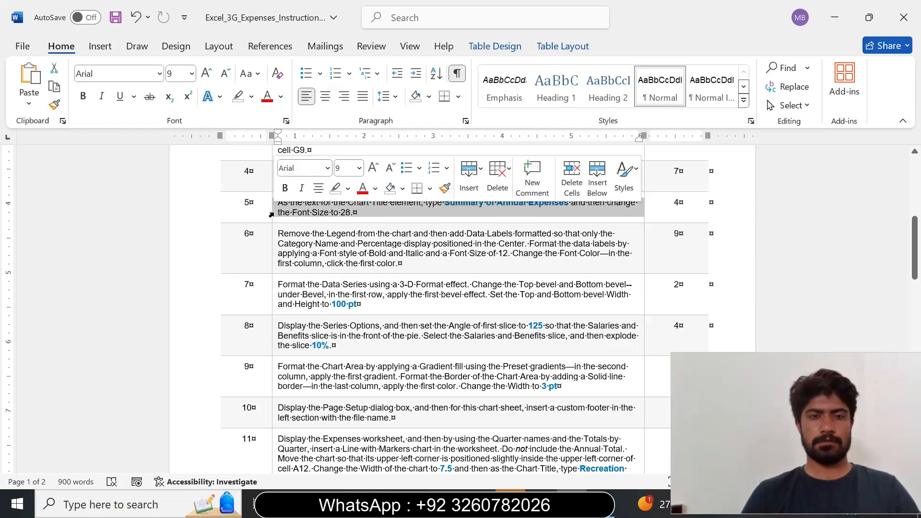
left_click(359, 167)
left_click(347, 275)
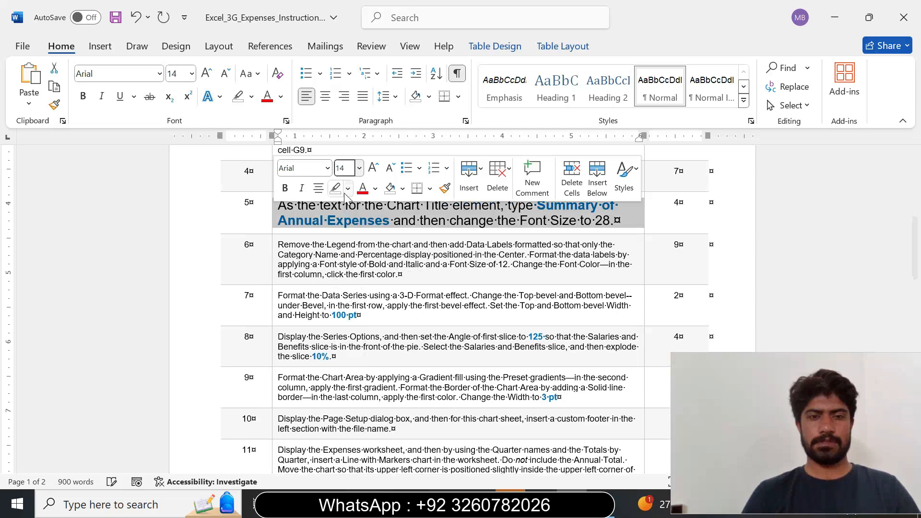
left_click(347, 188)
left_click(339, 239)
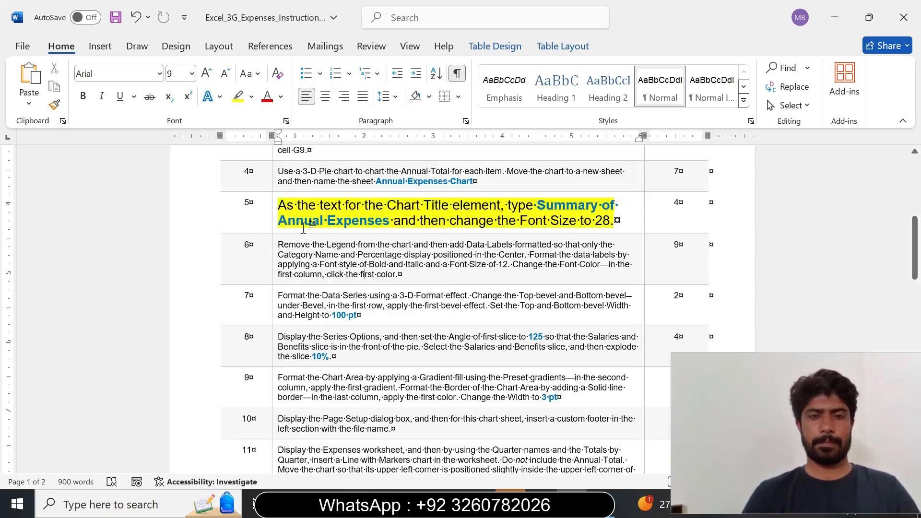
Change the highlighting of the step 5 instruction text to turquoise.
mouse_move(279, 205)
left_mouse_down()
mouse_move(599, 205)
mouse_move(614, 221)
left_mouse_up()
left_click(586, 196)
left_click(623, 245)
left_click(316, 205)
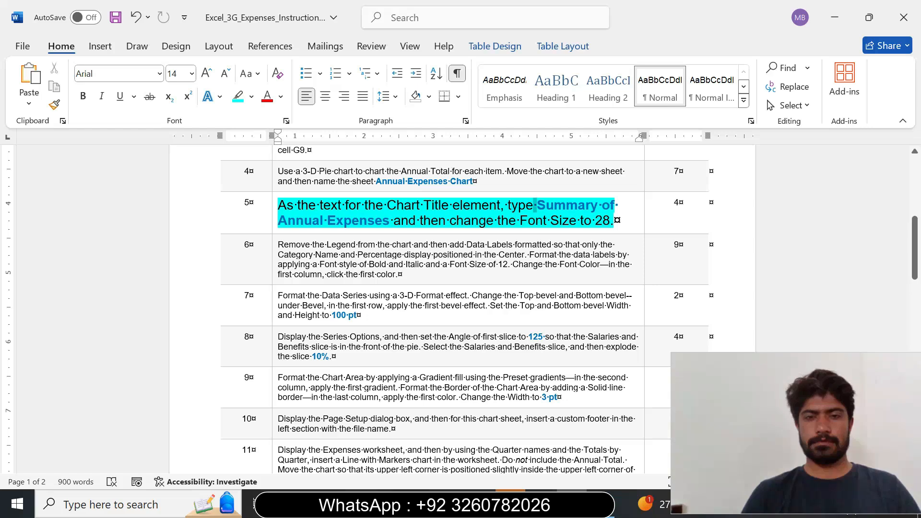
Copy "Summary of Annual Expenses" from step 5, switch to the Excel workbook and paste it as the pie chart's title.
left_click_drag(537, 205, 387, 224)
key("ctrl+c")
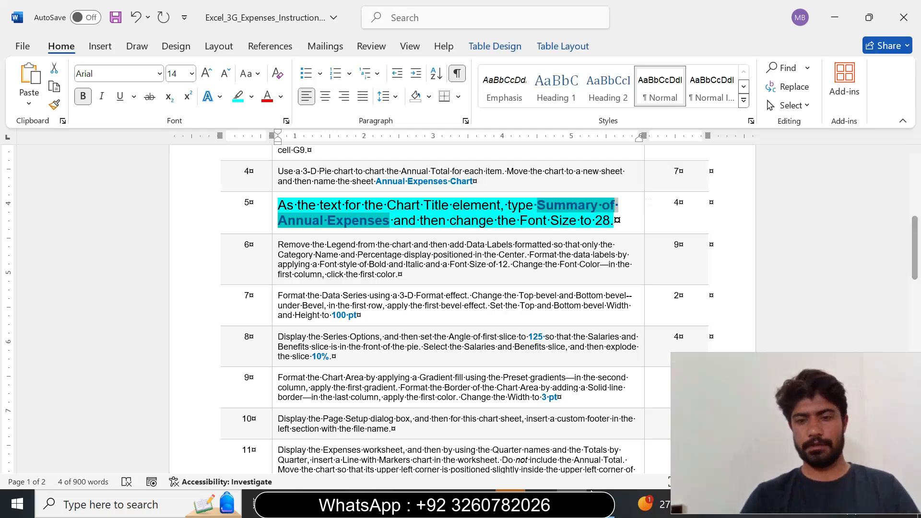
left_click(603, 504)
left_click(453, 166)
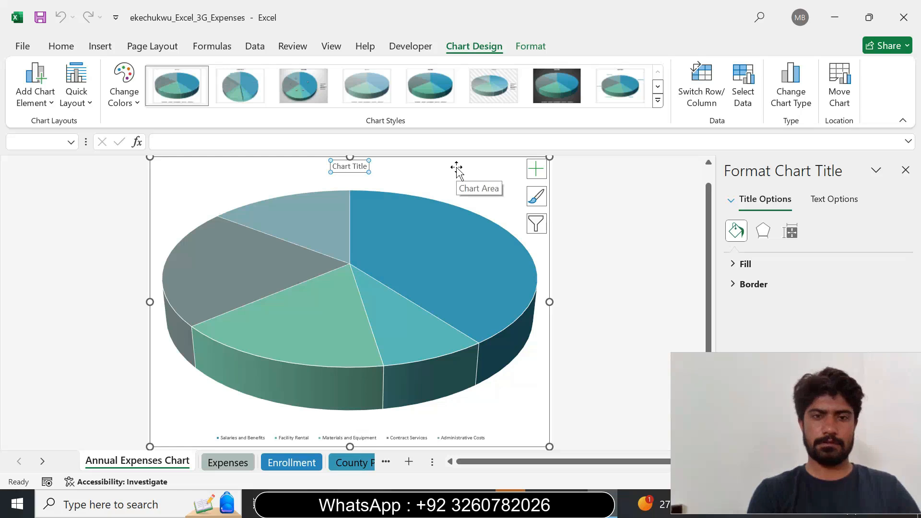
left_click(348, 166)
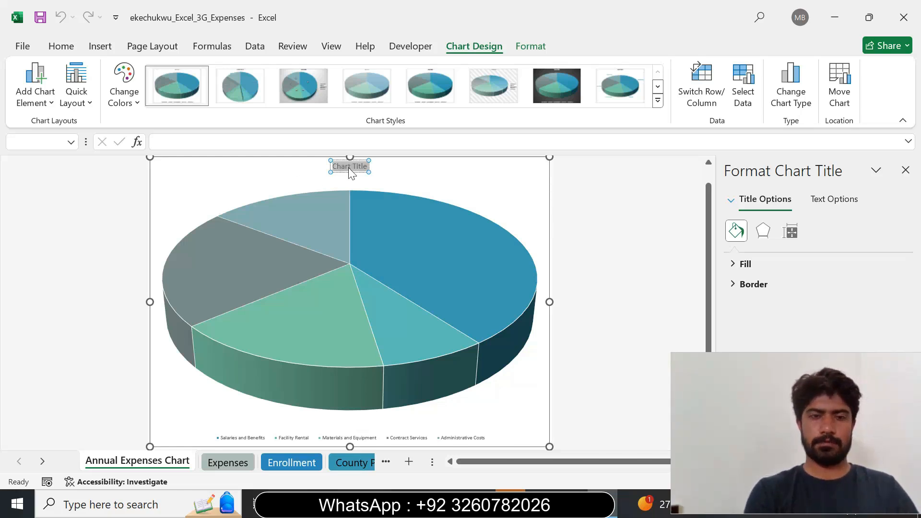
key("ctrl+v")
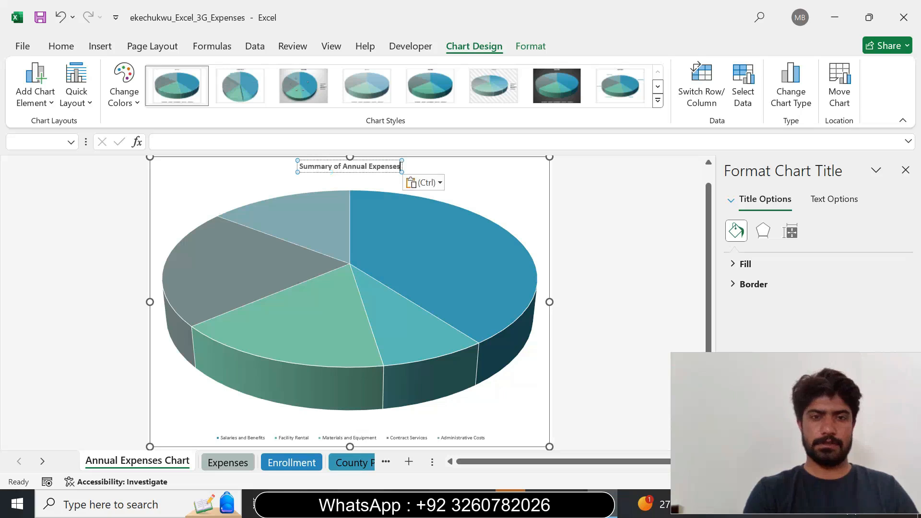
Make the pasted chart title drop its source formatting and set its font size to 28, as instructed in step 5.
left_click(437, 183)
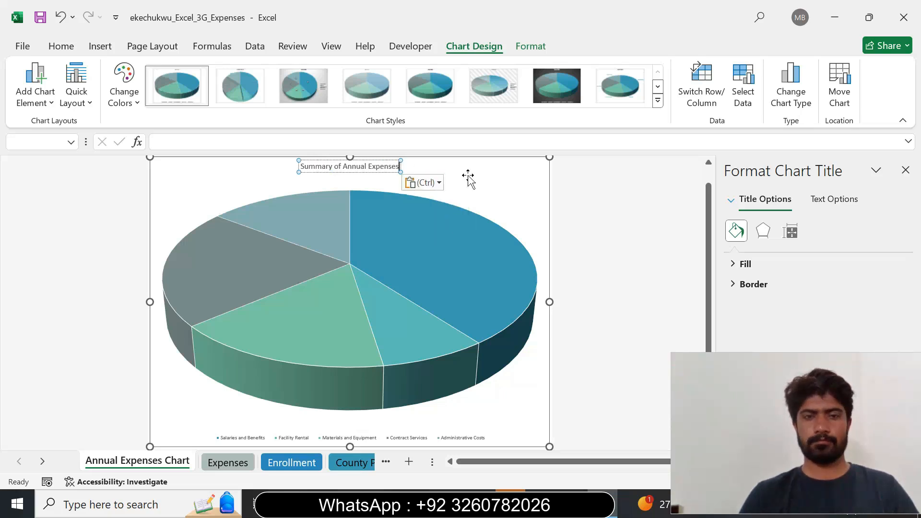
left_click(480, 202)
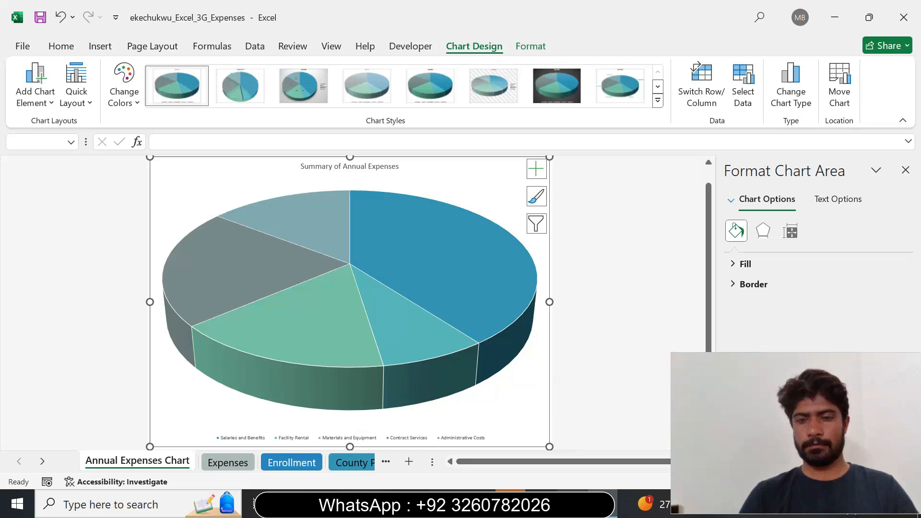
key("alt+Tab")
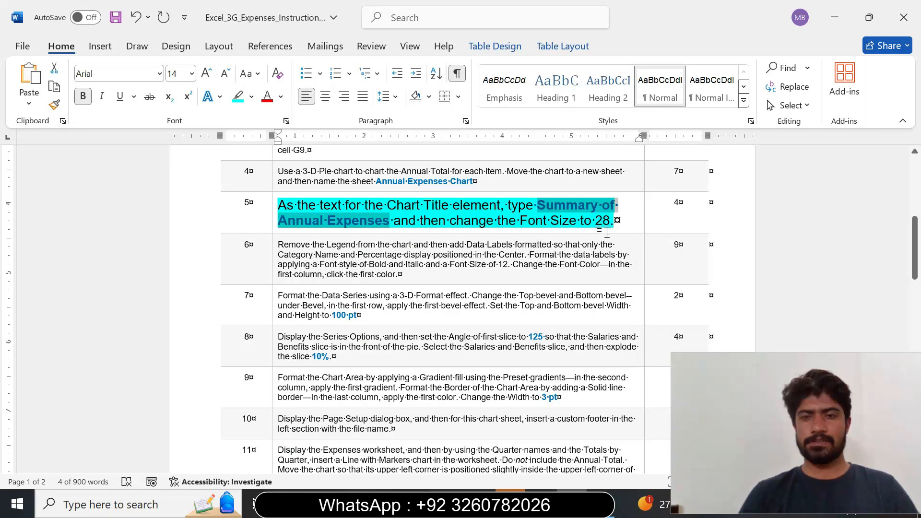
key("alt+Tab")
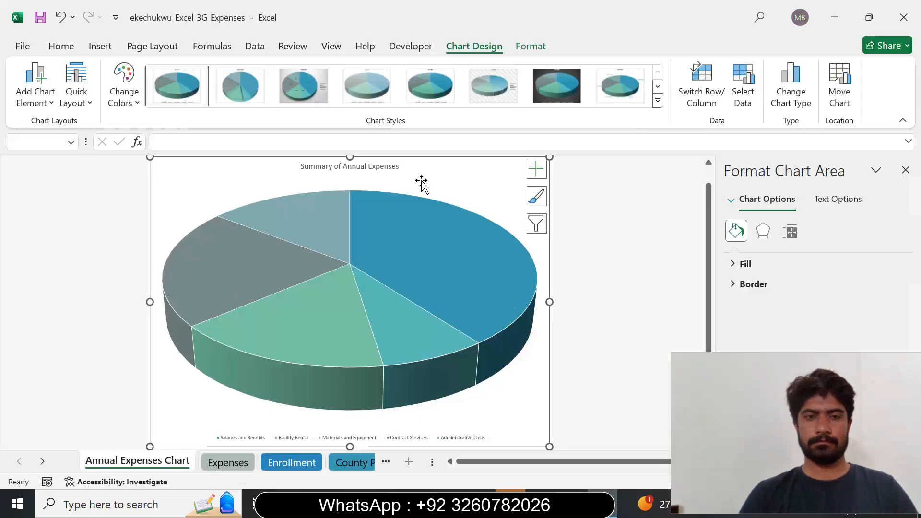
left_click(379, 166)
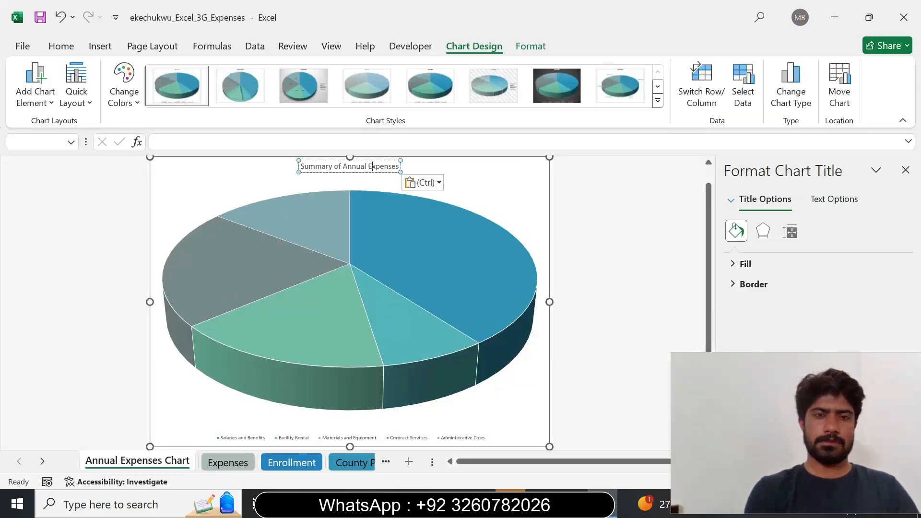
left_click(61, 48)
left_click(201, 73)
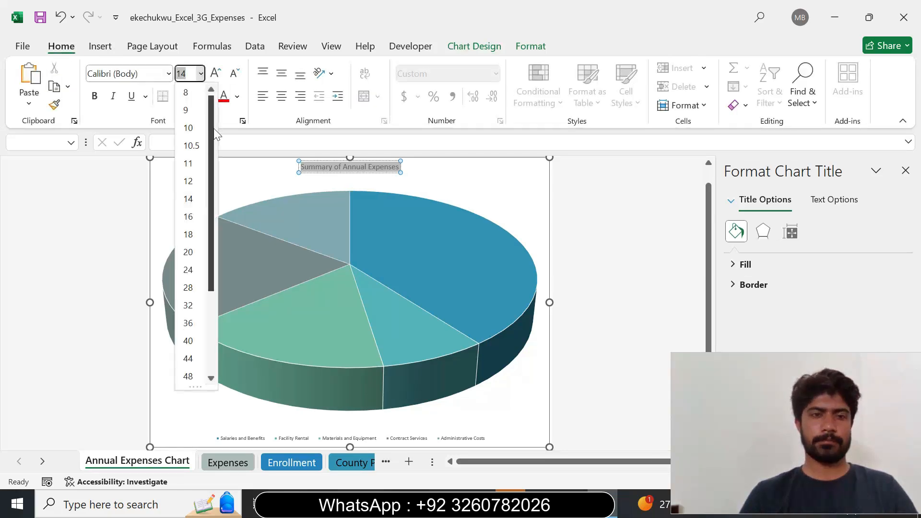
left_click(192, 288)
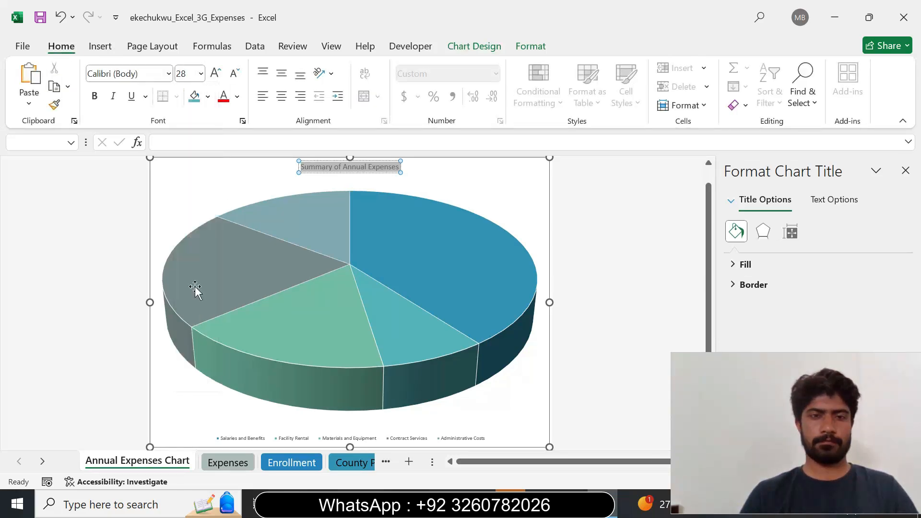
left_click(191, 181)
Switch to the Word instructions, reset the step 5 text to font size 9 and remove its highlighting.
left_click(560, 494)
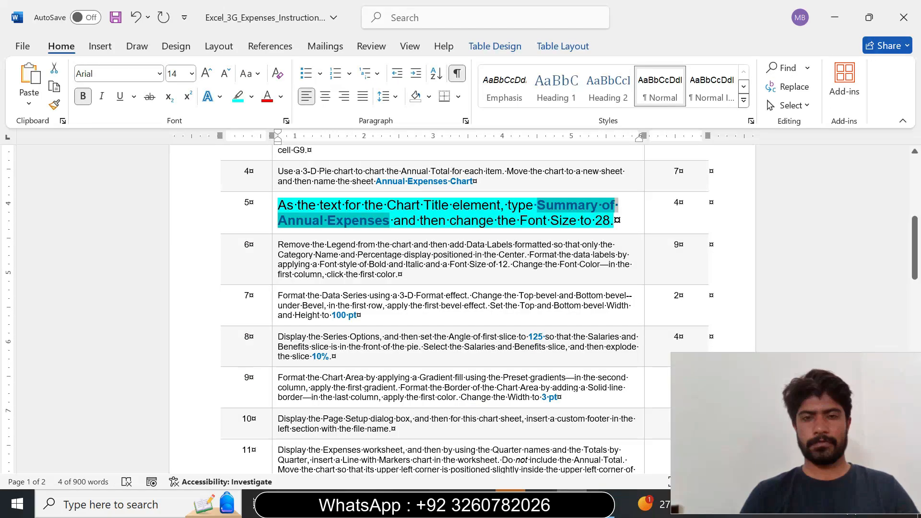
left_click(275, 207)
left_click(363, 161)
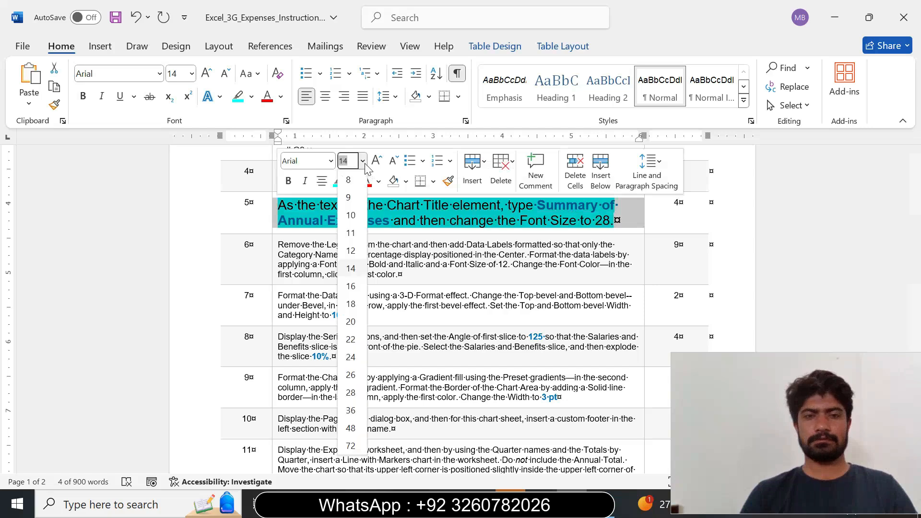
left_click(354, 198)
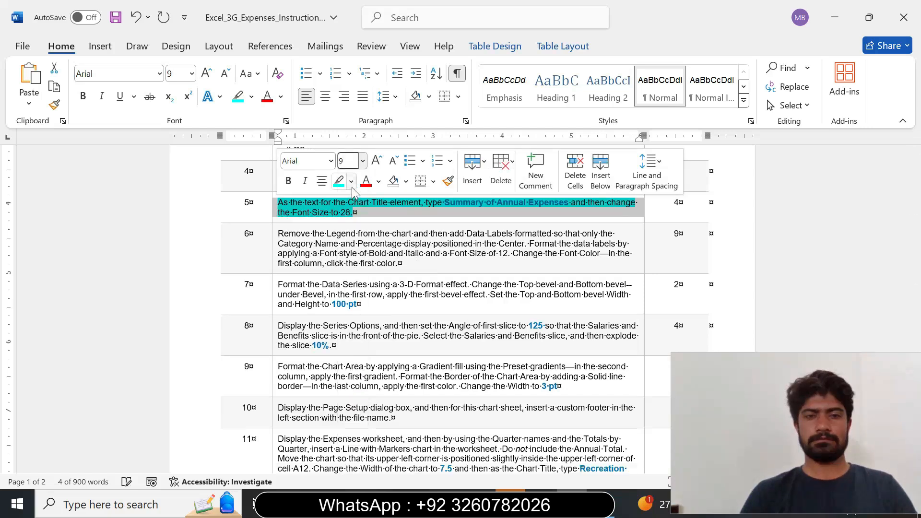
left_click(352, 183)
left_click(368, 298)
left_click(354, 213)
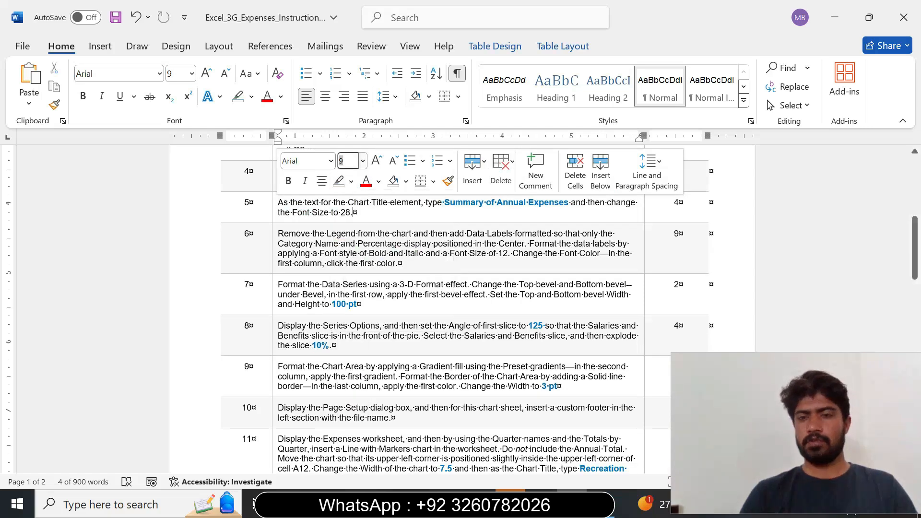
Enlarge the step 6 instruction text about the legend and data labels to font size 14 and highlight it in yellow.
scroll(345, 192, "down", 1)
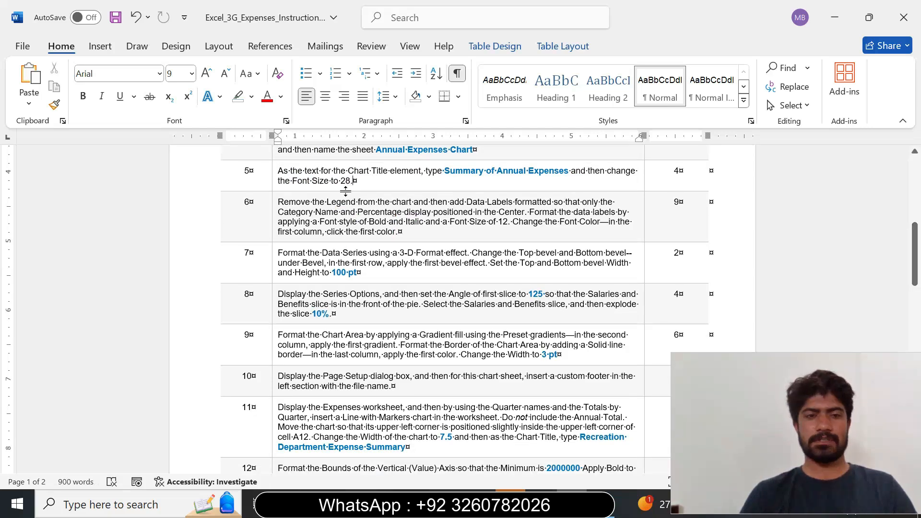
left_click(275, 228)
left_click(361, 181)
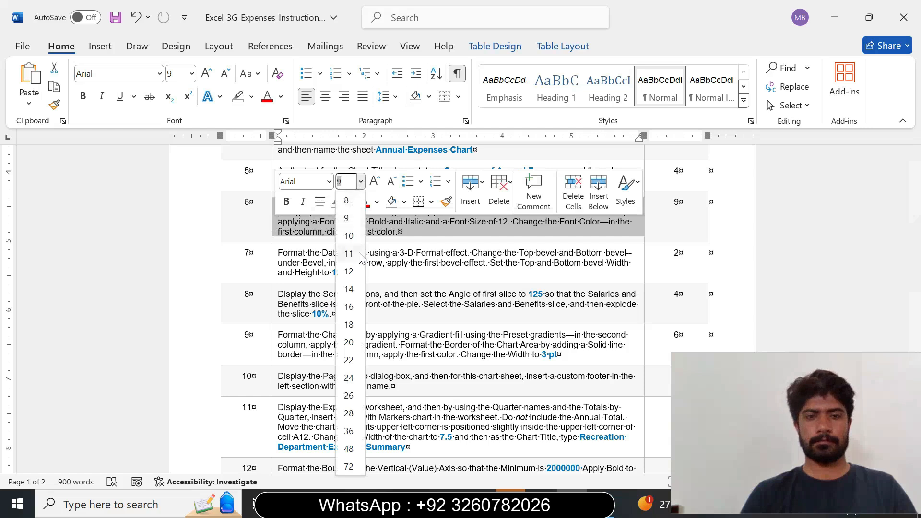
left_click(348, 289)
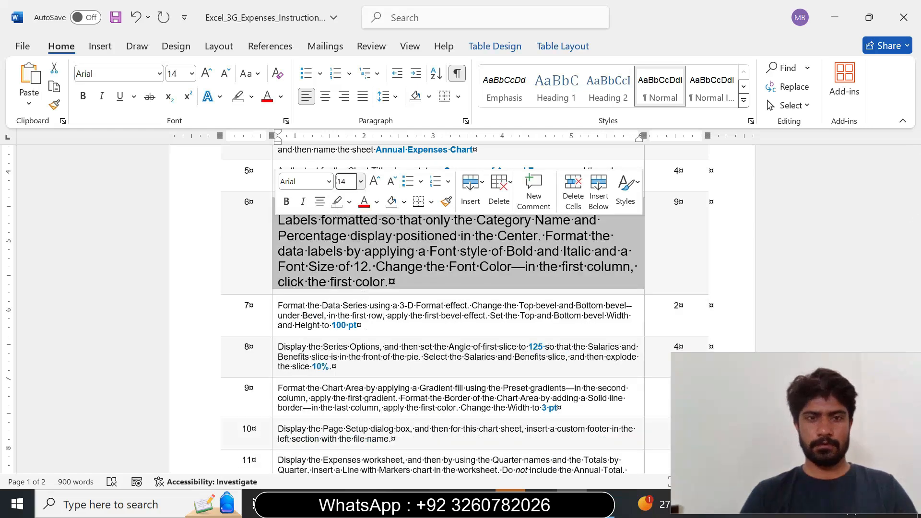
left_click(349, 202)
left_click(348, 248)
left_click(372, 266)
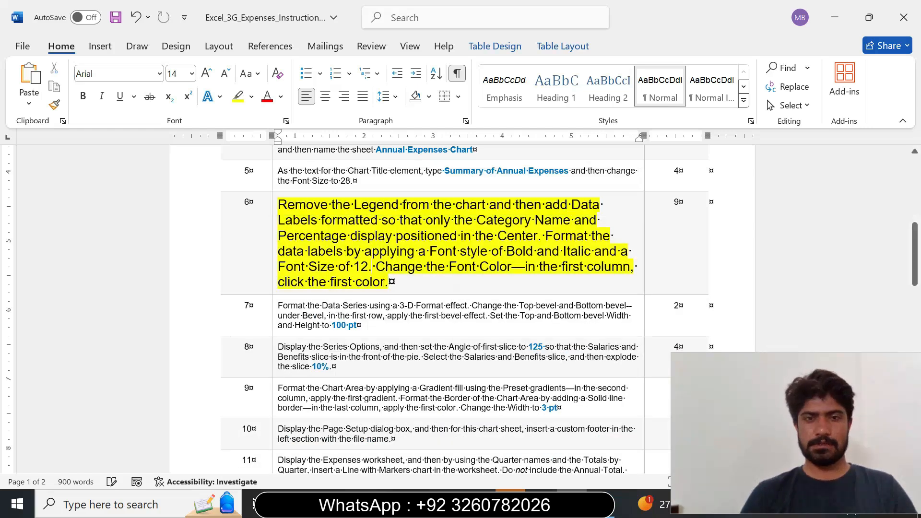
Change the highlighting of the first sentence of step 6, ending at "positioned in the Center", to turquoise.
left_click_drag(278, 204, 539, 236)
left_click(587, 210)
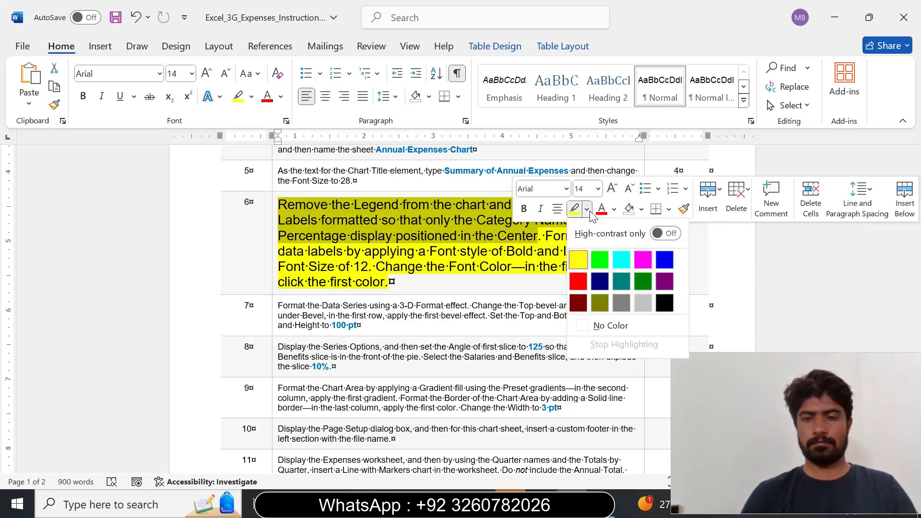
left_click(622, 256)
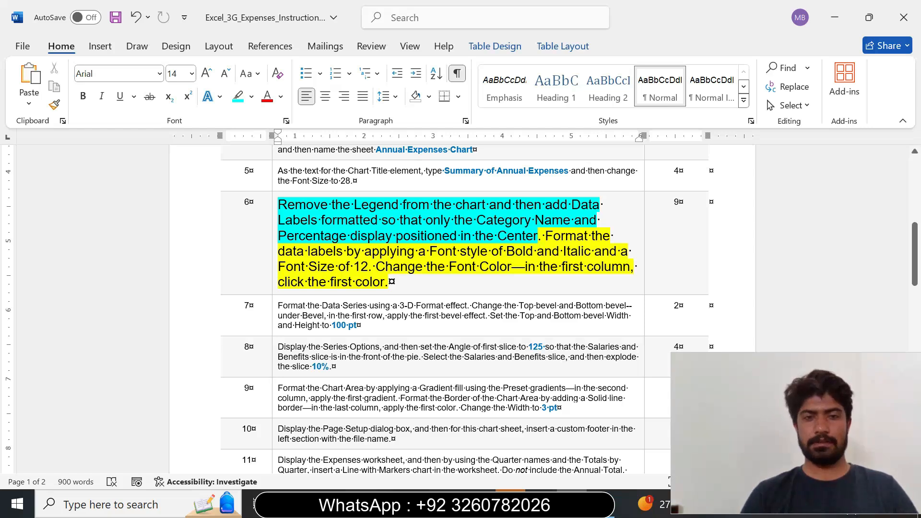
Mark "Remove the Legend" in step 6, switch to the Excel workbook and remove the legend from the pie chart.
left_click_drag(294, 204, 402, 205)
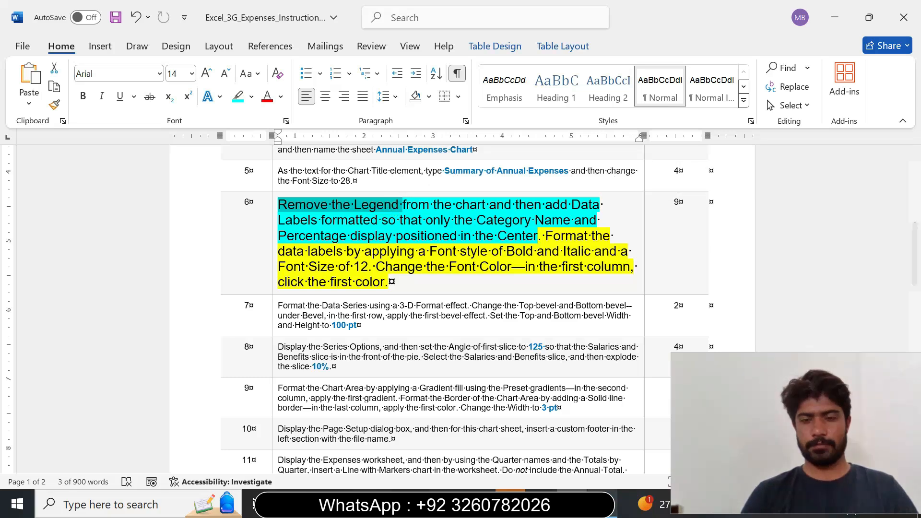
left_click(604, 439)
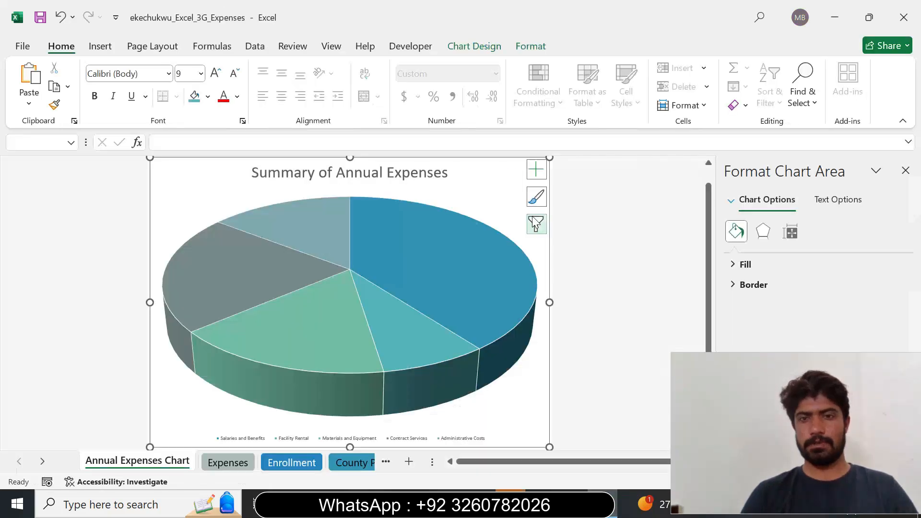
left_click(536, 169)
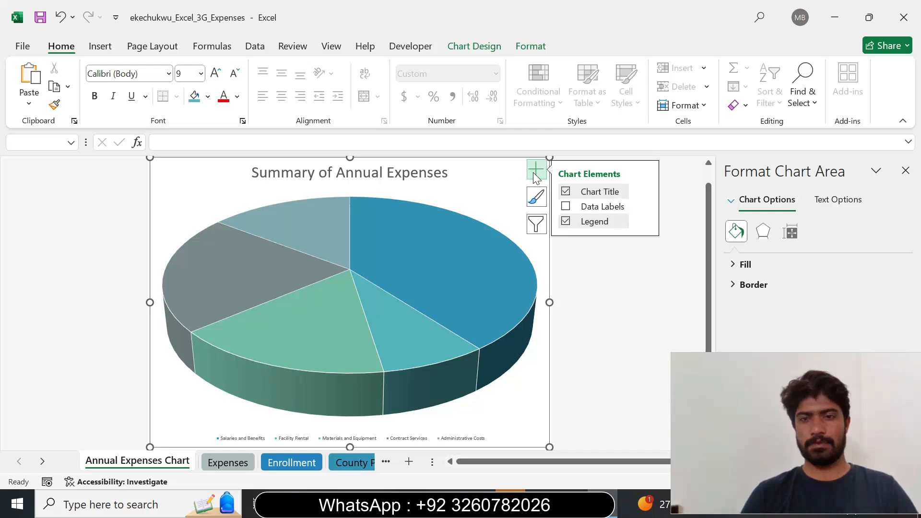
left_click(566, 221)
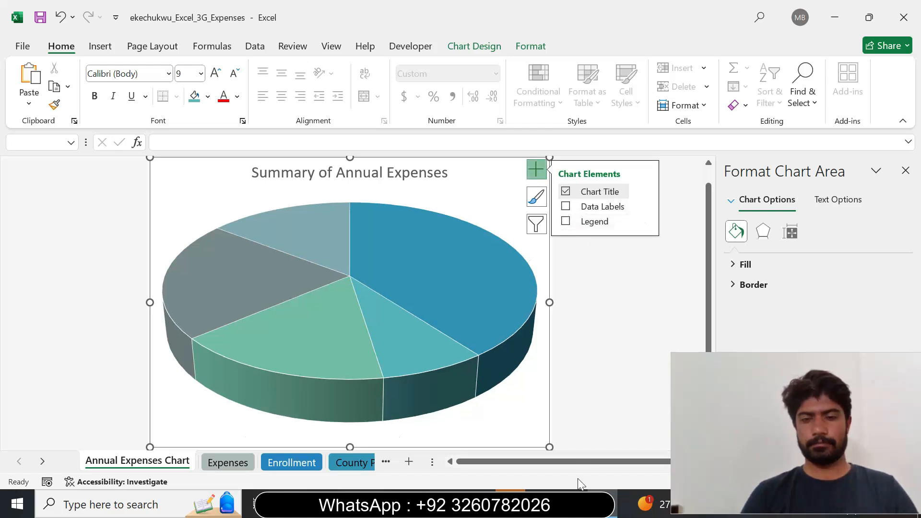
Recheck step 6 in the Word instructions, return to Excel and add data labels to the pie chart.
left_click(573, 492)
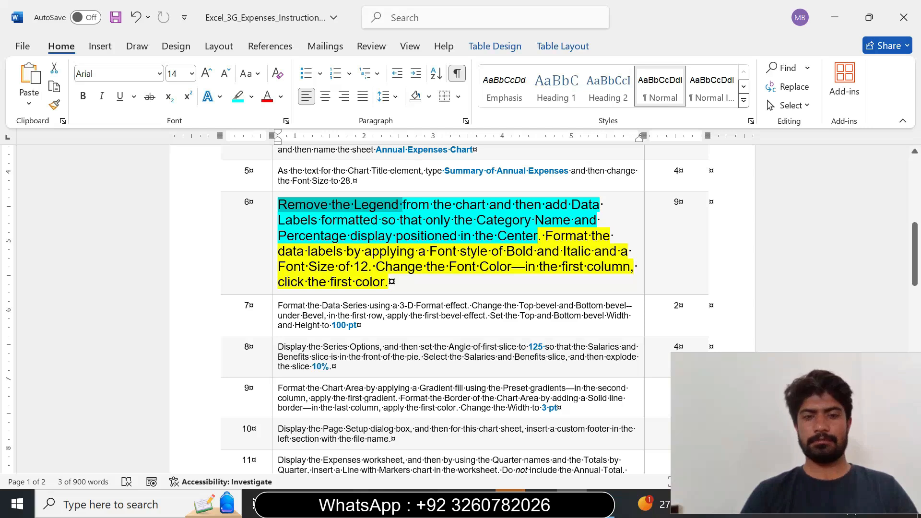
key("alt+Tab")
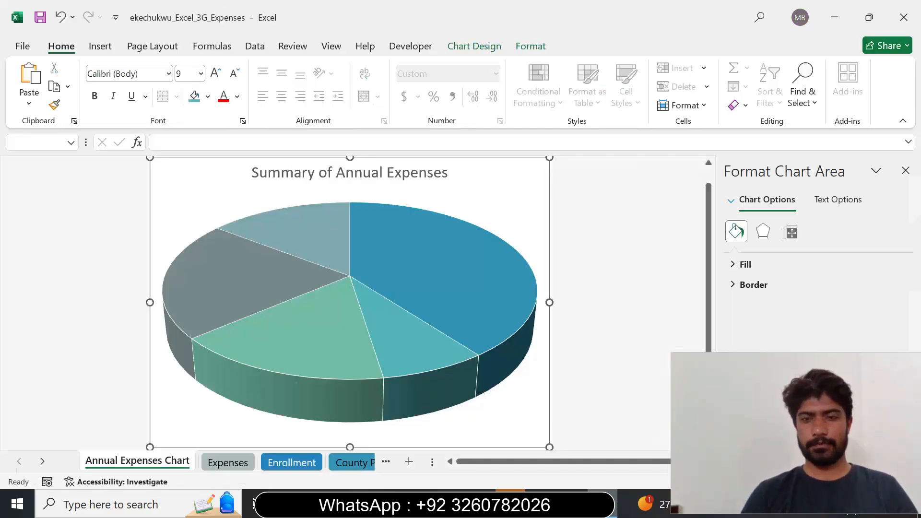
left_click(537, 169)
left_click(566, 206)
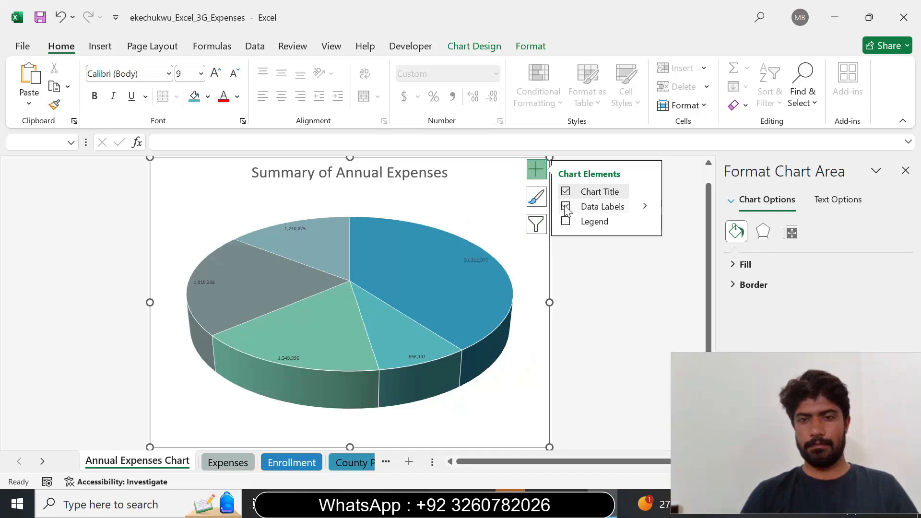
Open the detailed label options for the pie chart's data labels and include the Category Name and Percentage.
left_click(649, 207)
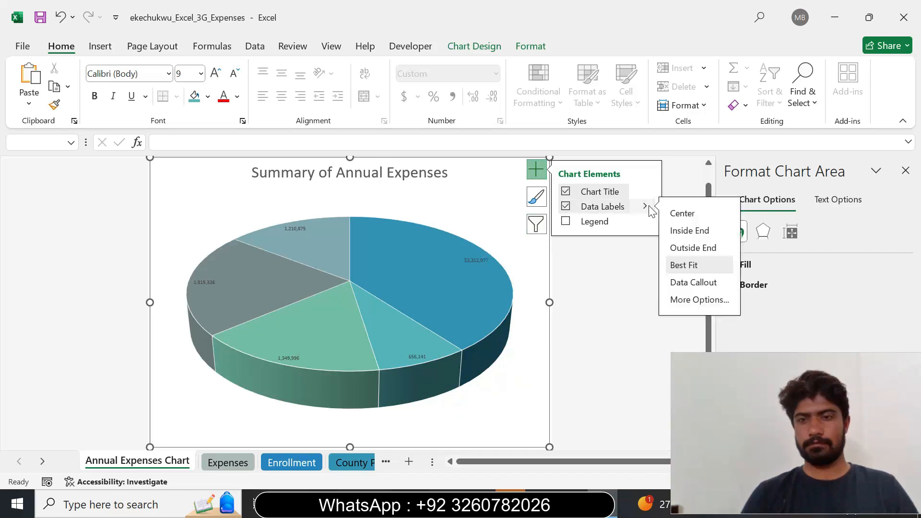
left_click(710, 301)
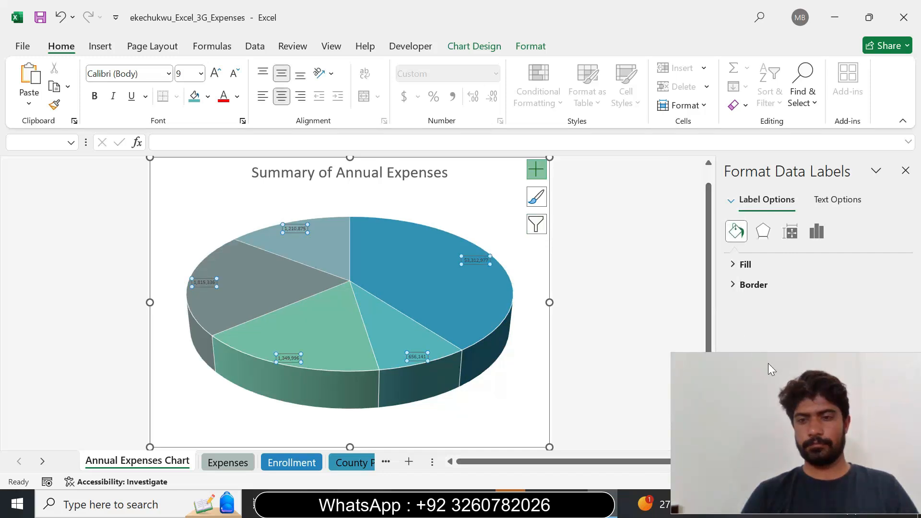
left_click_drag(770, 363, 89, 348)
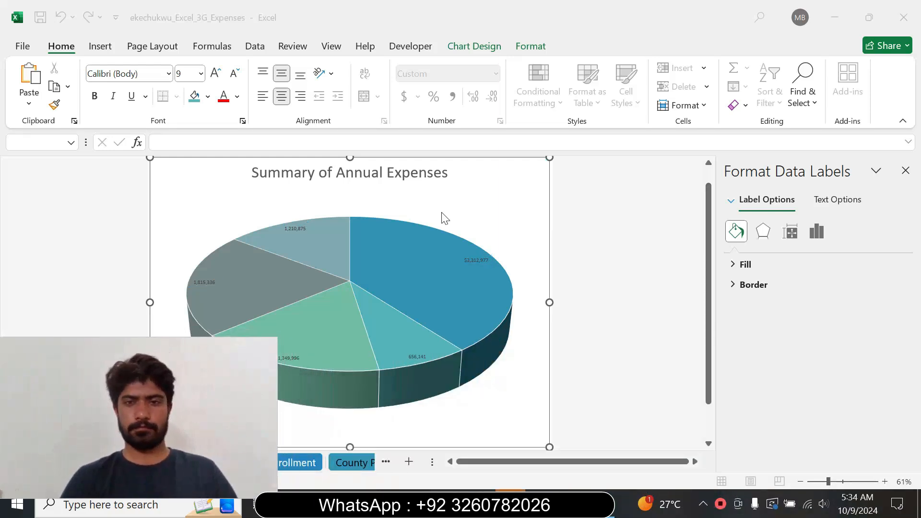
left_click(512, 175)
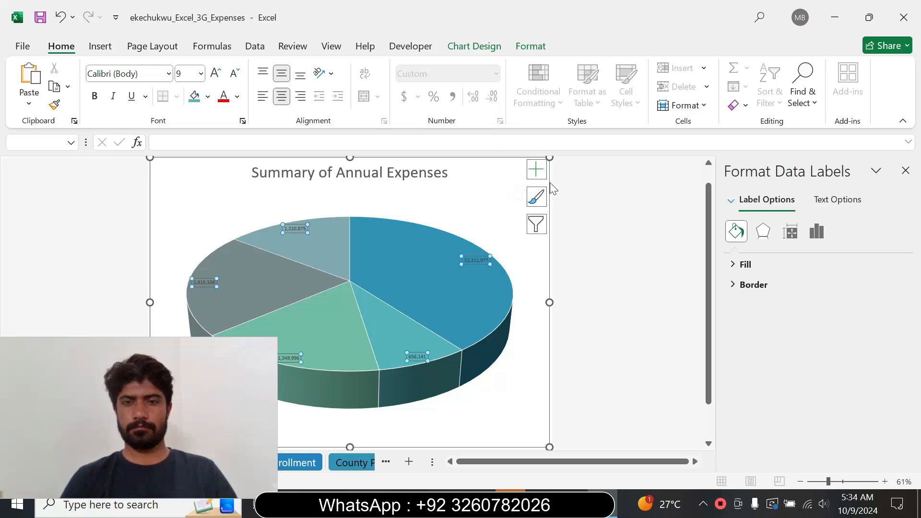
left_click(536, 169)
left_click(645, 206)
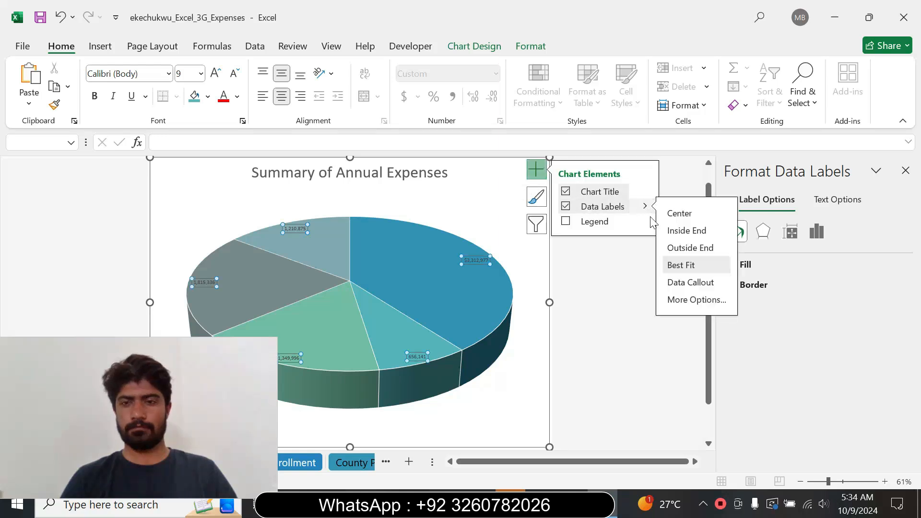
left_click(682, 300)
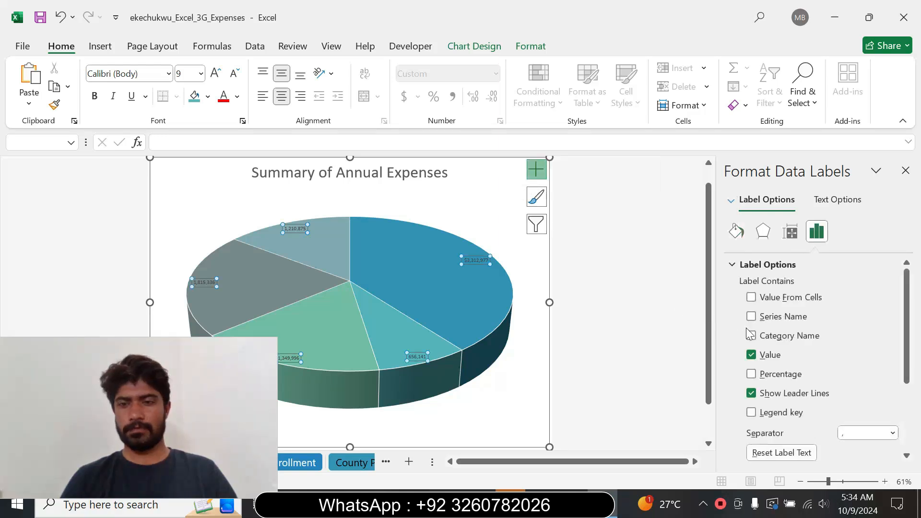
left_click(751, 336)
left_click(751, 374)
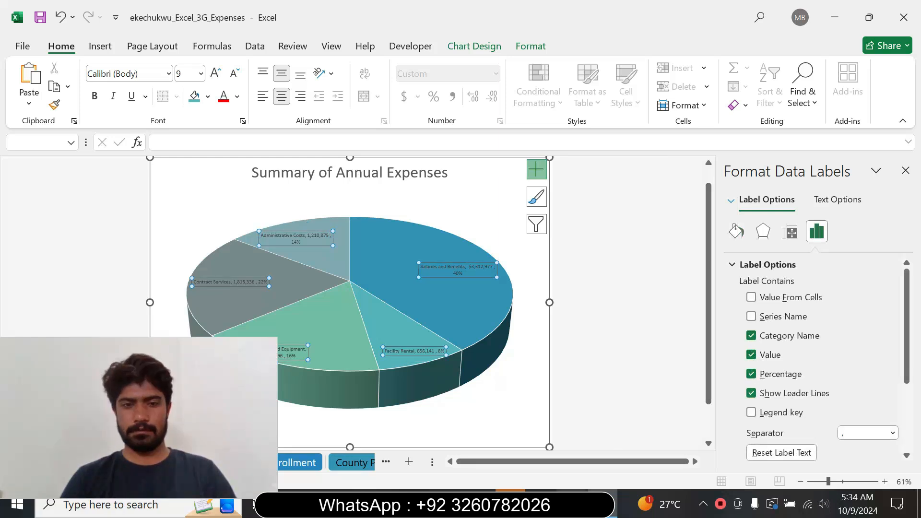
Remove the Value and leader lines from the data labels, position them in the Center and return to the Word instructions.
key("alt+Tab")
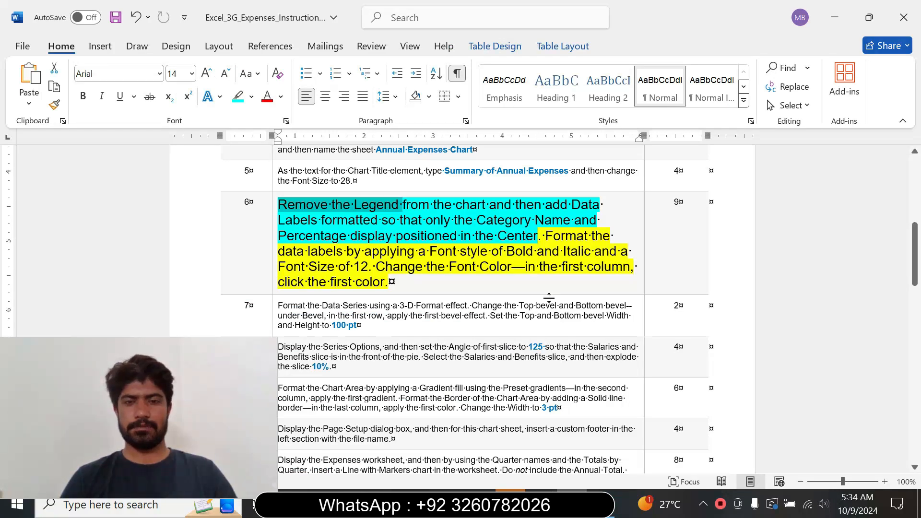
key("alt+Tab")
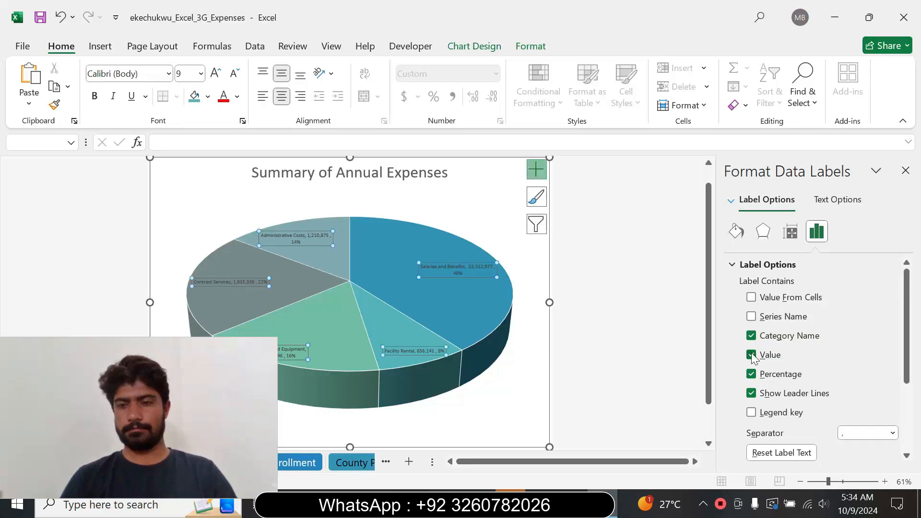
left_click(752, 355)
left_click(752, 393)
left_click_drag(913, 345, 912, 411)
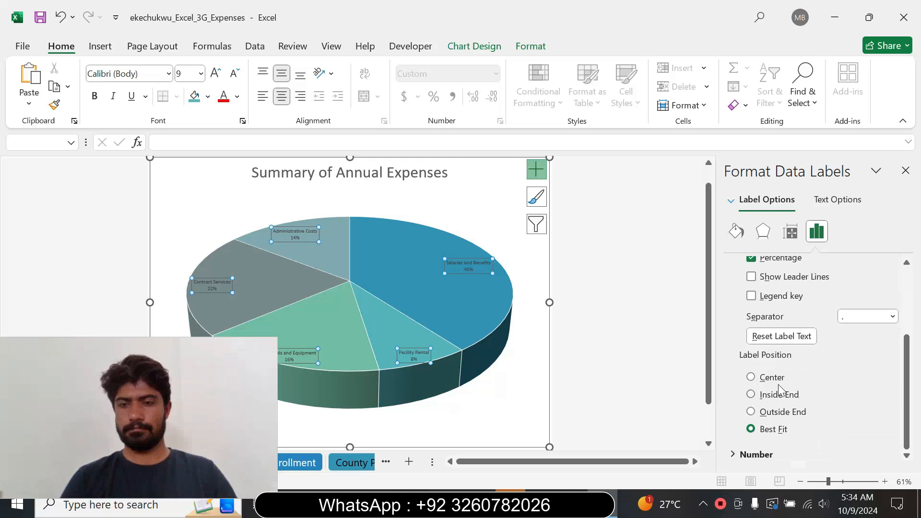
left_click(752, 377)
key("alt+Tab")
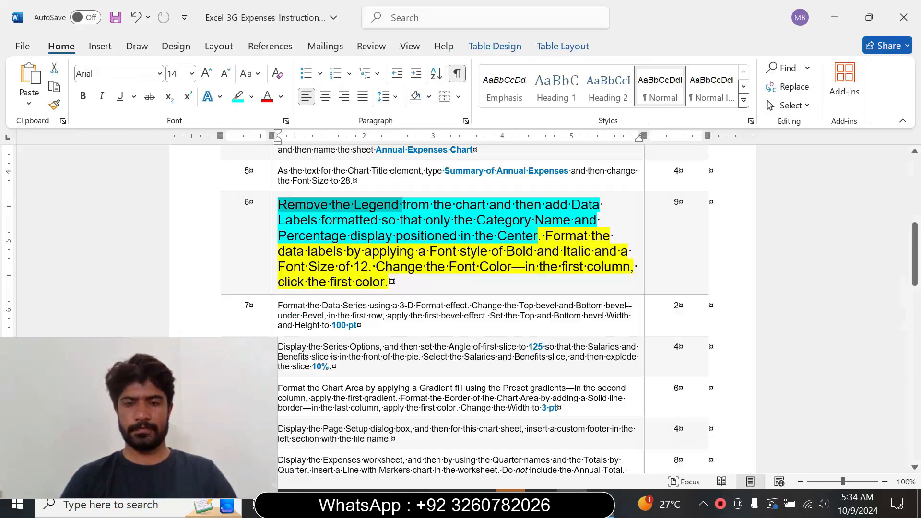
Highlight the rest of step 6 in turquoise, switch to the Excel workbook and make the pie chart's data labels bold and italic.
left_click_drag(402, 205, 390, 283)
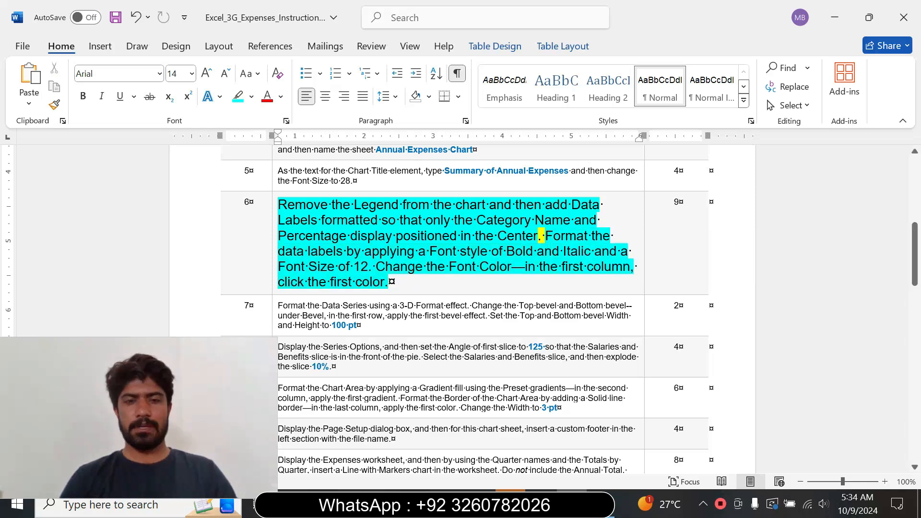
left_click_drag(461, 251, 593, 251)
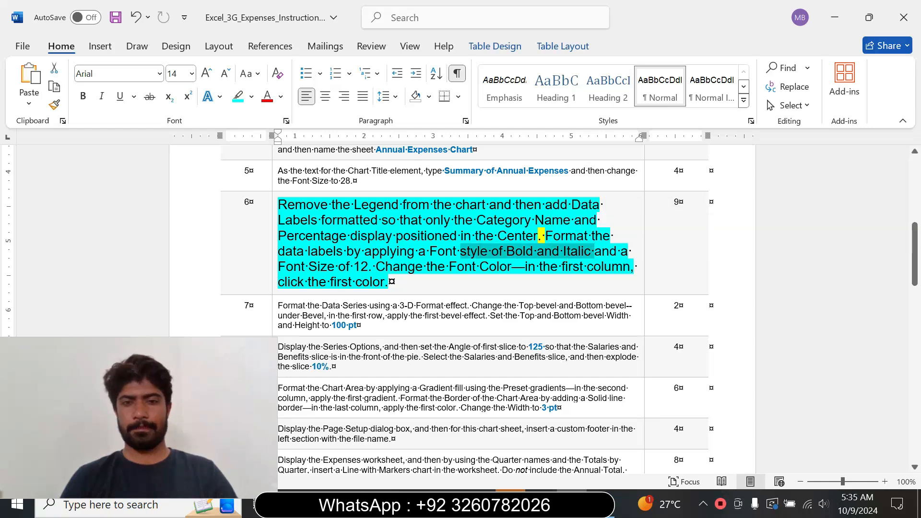
key("alt+Tab")
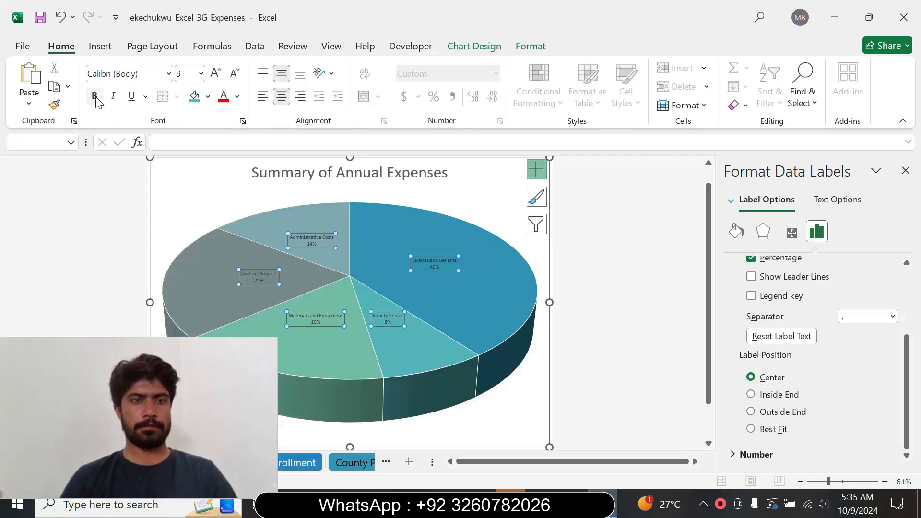
left_click(95, 96)
left_click(113, 96)
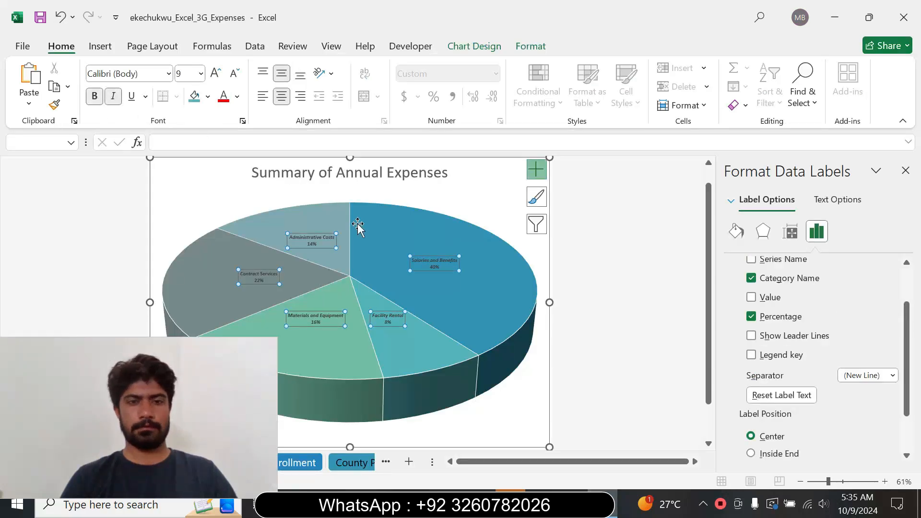
Check the font size requirement in step 6 of the Word instructions and set the data labels' font size to 12 in Excel.
key("alt+Tab")
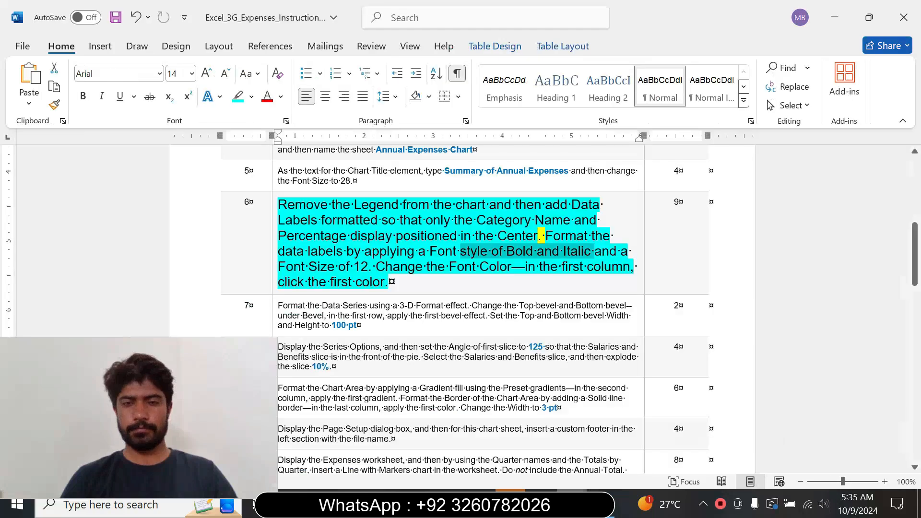
left_click_drag(278, 267, 361, 276)
key("alt+Tab")
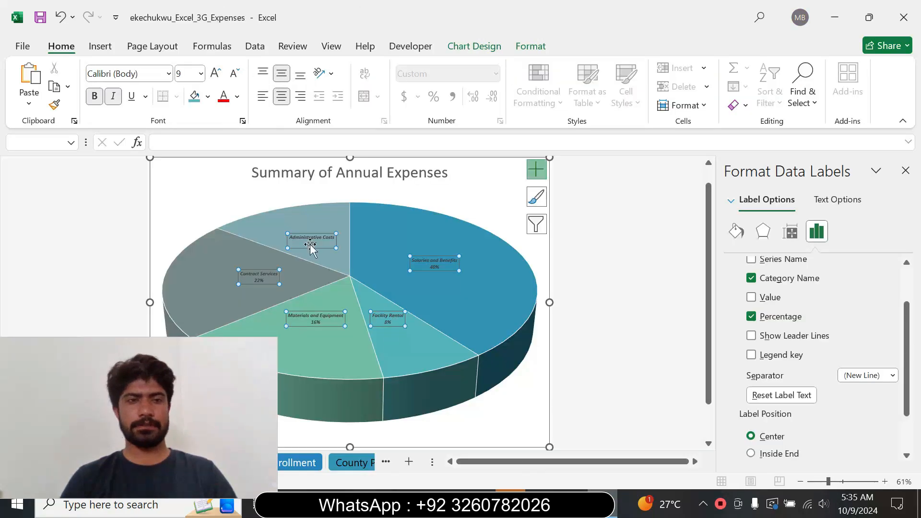
left_click(201, 74)
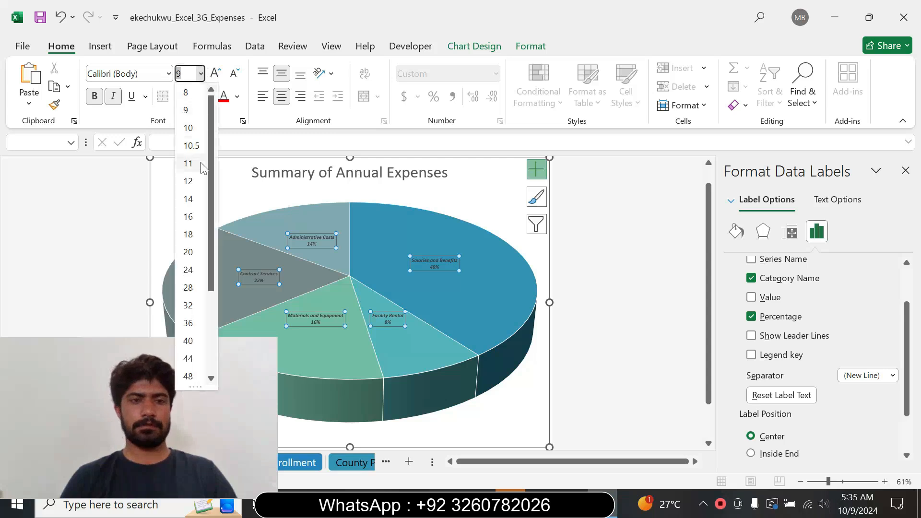
left_click(188, 181)
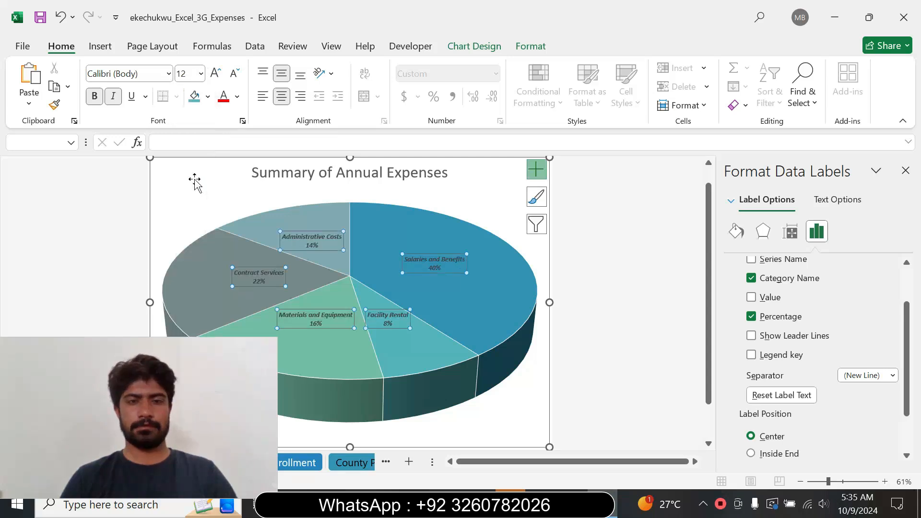
Review the font color requirement in step 6 in Word, then color Excel's data labels white, the first color in the first theme column.
key("alt+Tab")
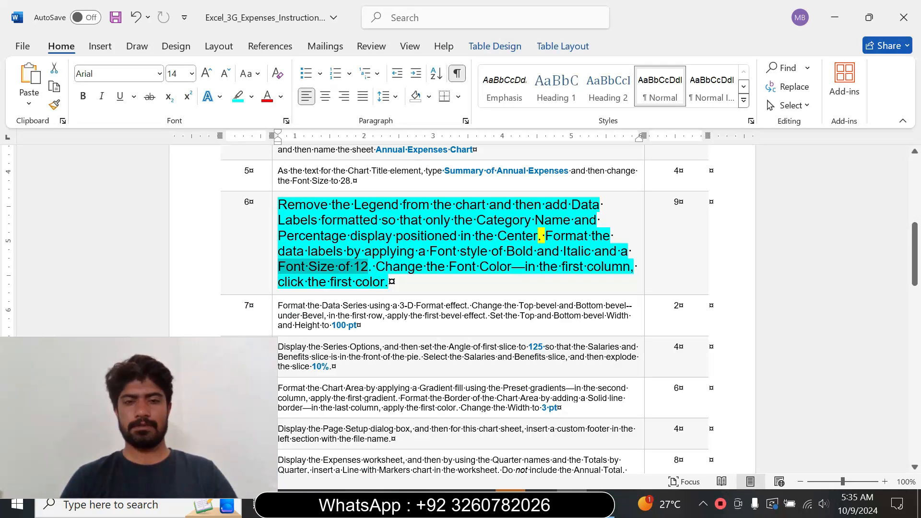
left_click_drag(449, 266, 388, 282)
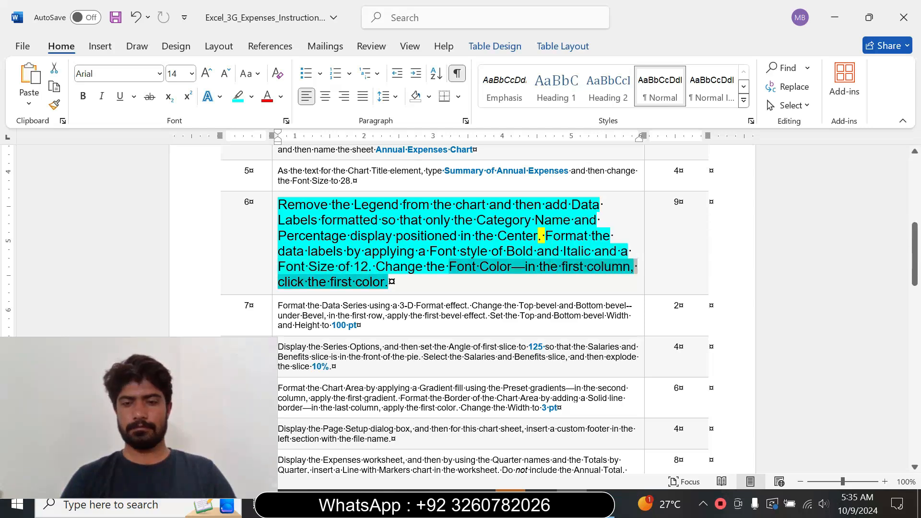
left_click(616, 434)
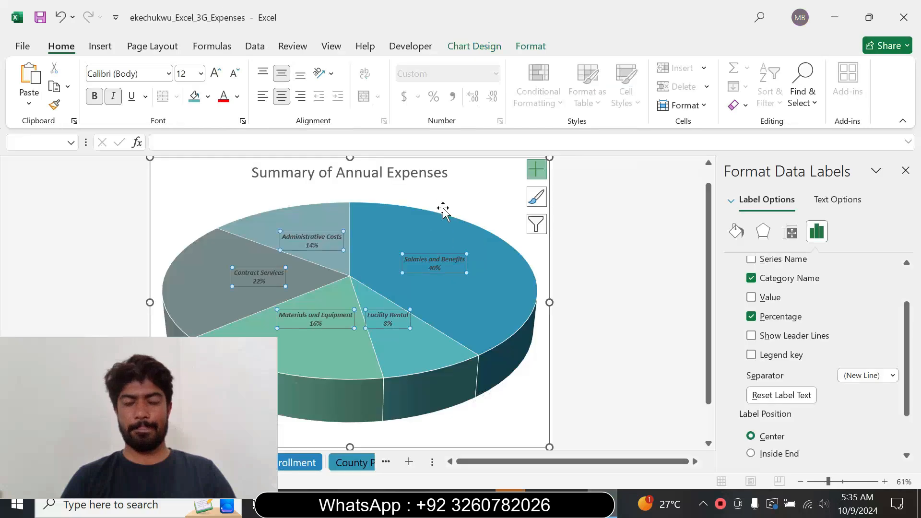
left_click(238, 96)
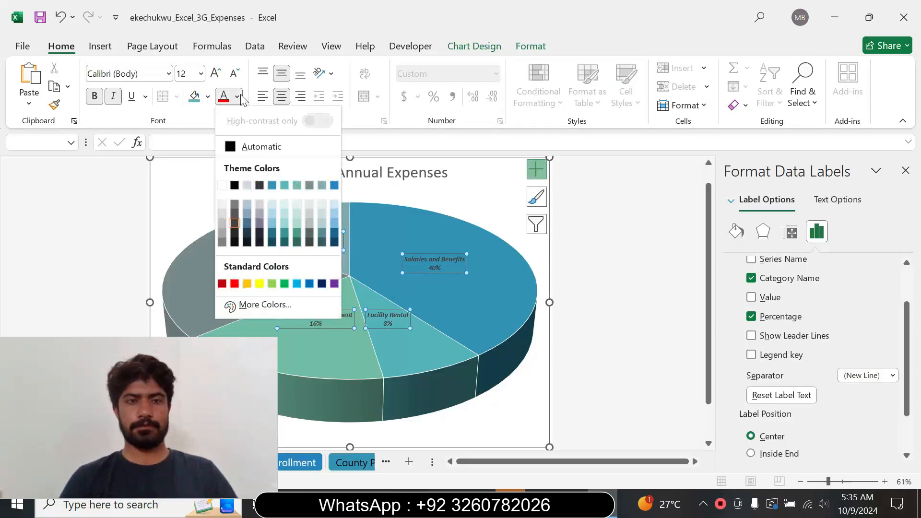
left_click(222, 185)
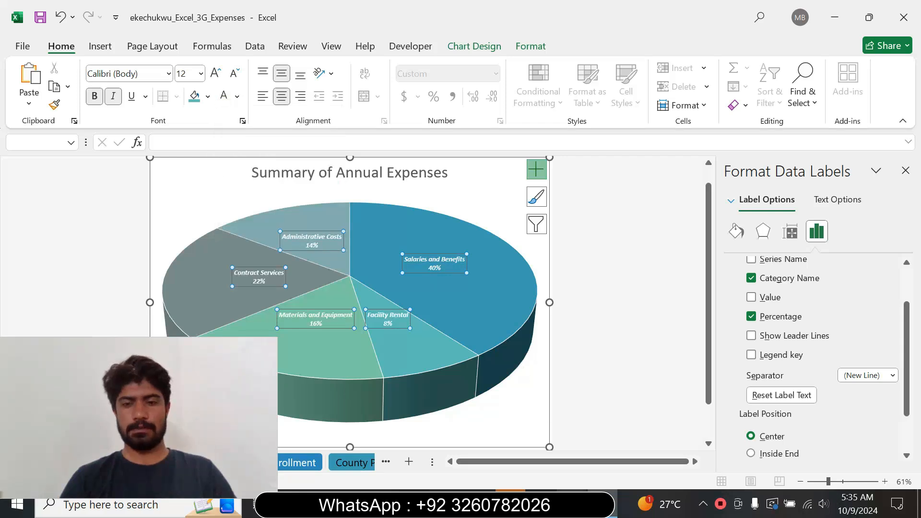
Return to the Word instructions, reset the step 6 text to font size 9 and remove its highlighting.
left_click(571, 501)
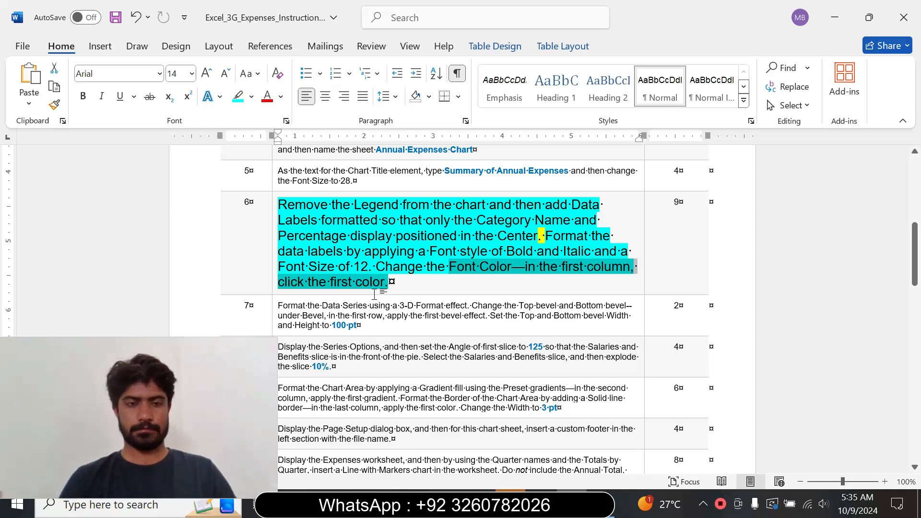
left_click(274, 269)
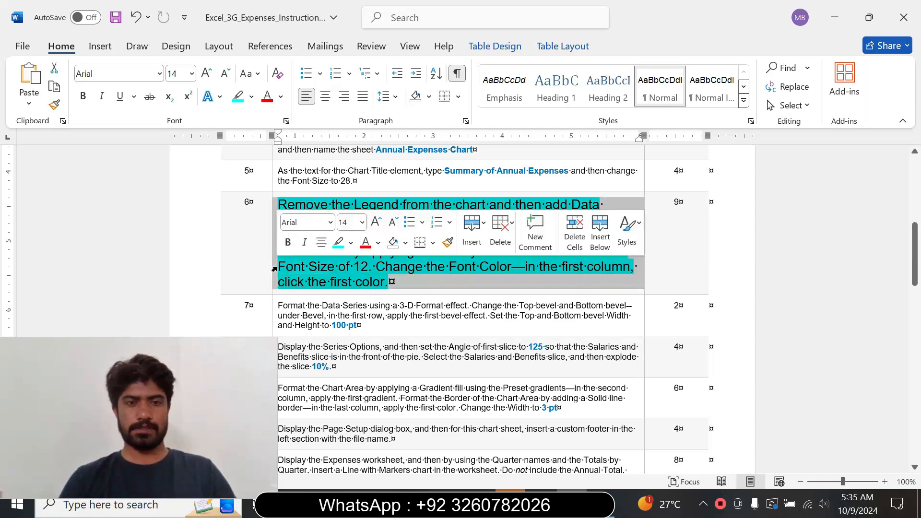
left_click(363, 223)
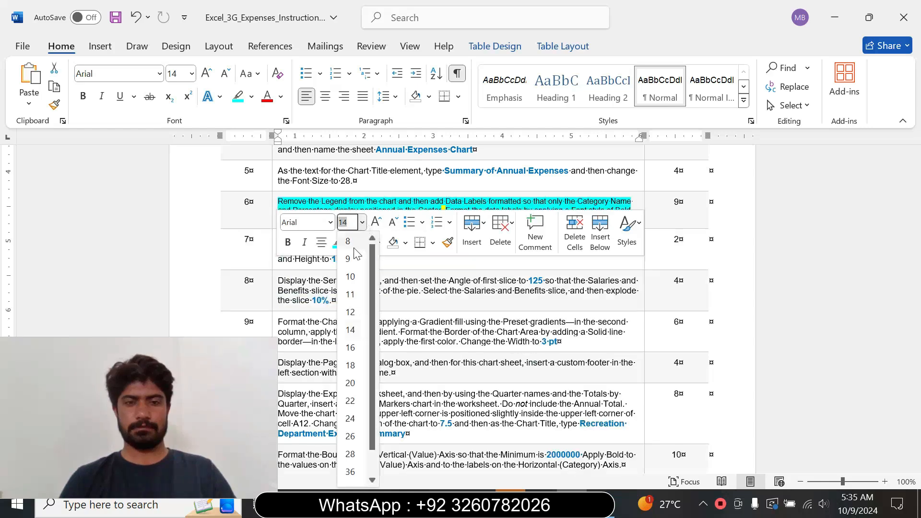
left_click(349, 259)
left_click(351, 243)
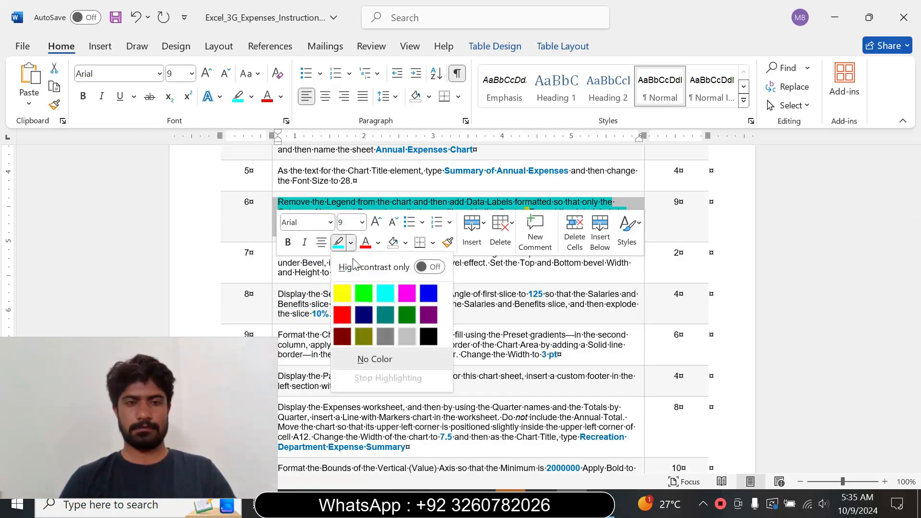
left_click(375, 359)
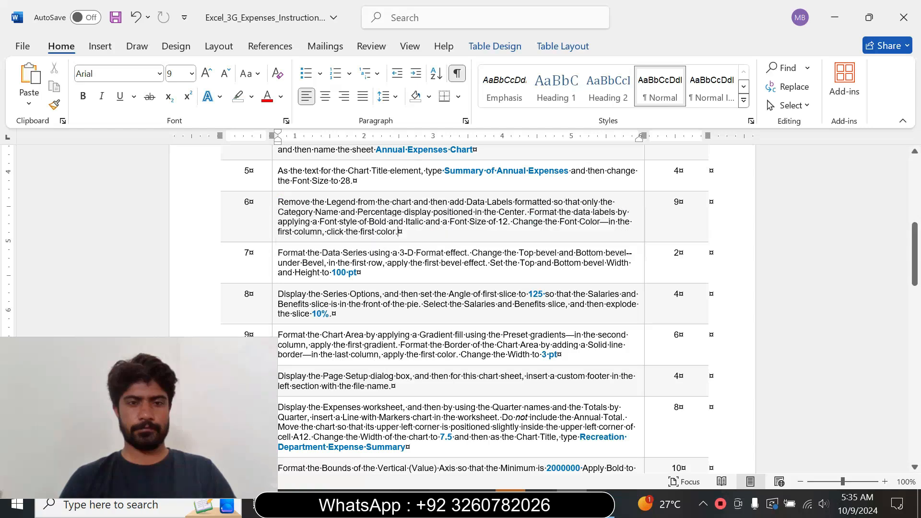
Enlarge the step 7 instruction text to font size 14 and highlight it in yellow.
left_click(275, 268)
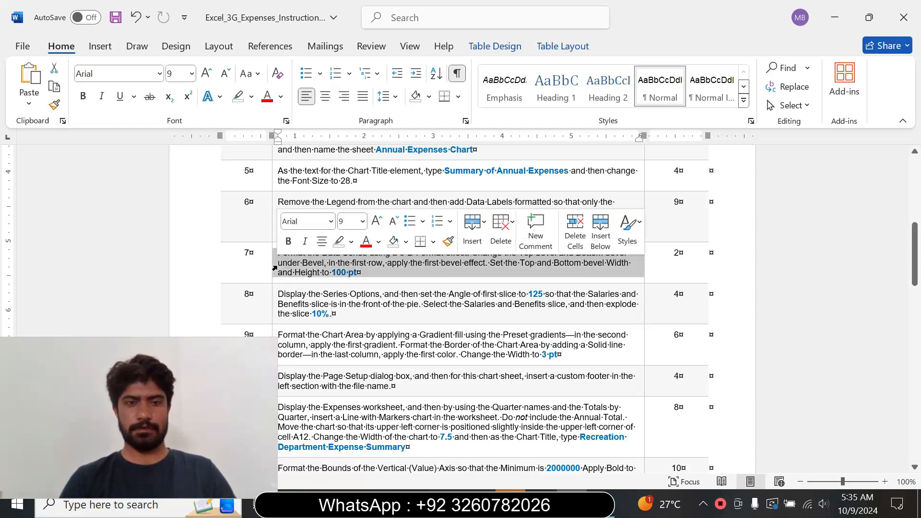
left_click(363, 222)
left_click(351, 314)
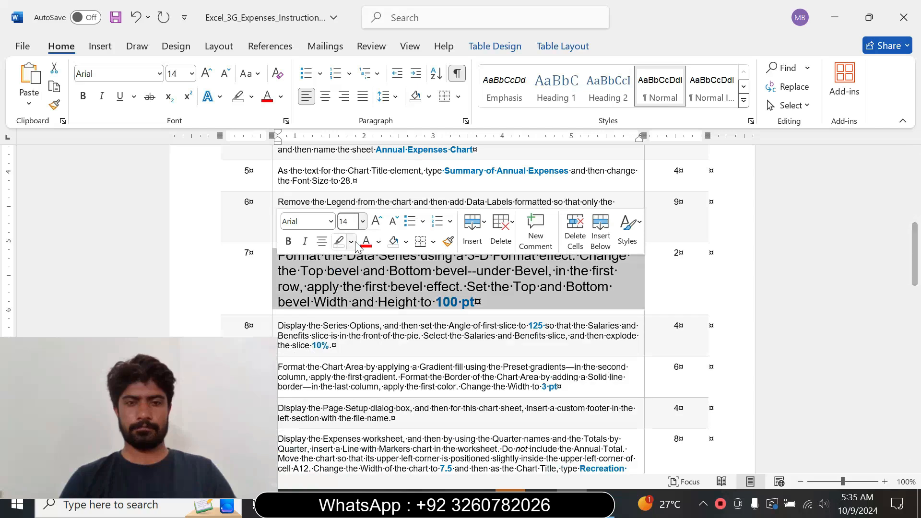
left_click(351, 241)
left_click(345, 289)
left_click(379, 336)
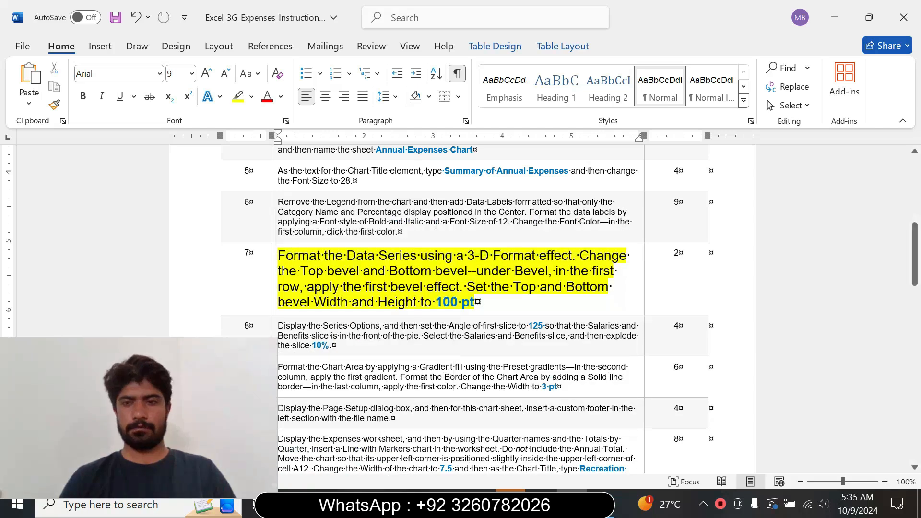
Highlight step 7 in turquoise from "Format the Data Series" through "apply the first bevel effect".
left_click_drag(912, 261, 912, 269)
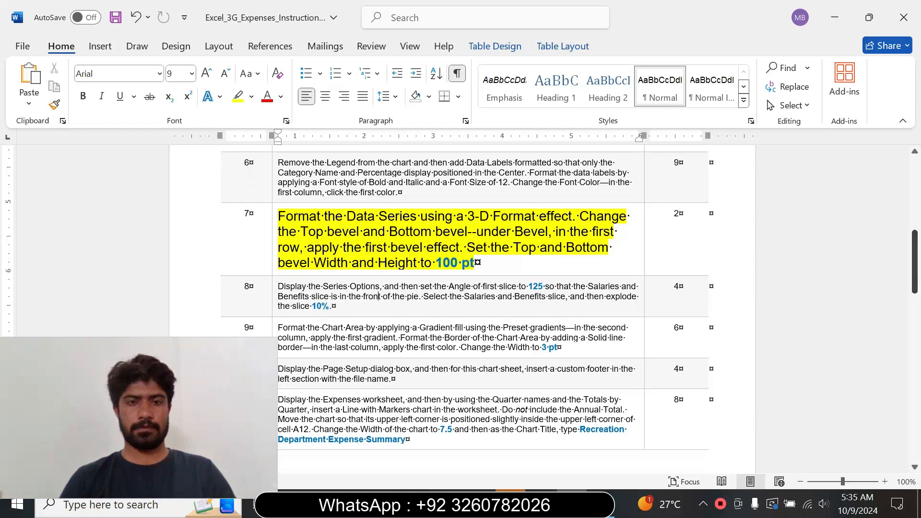
left_click_drag(283, 216, 461, 248)
left_click(521, 221)
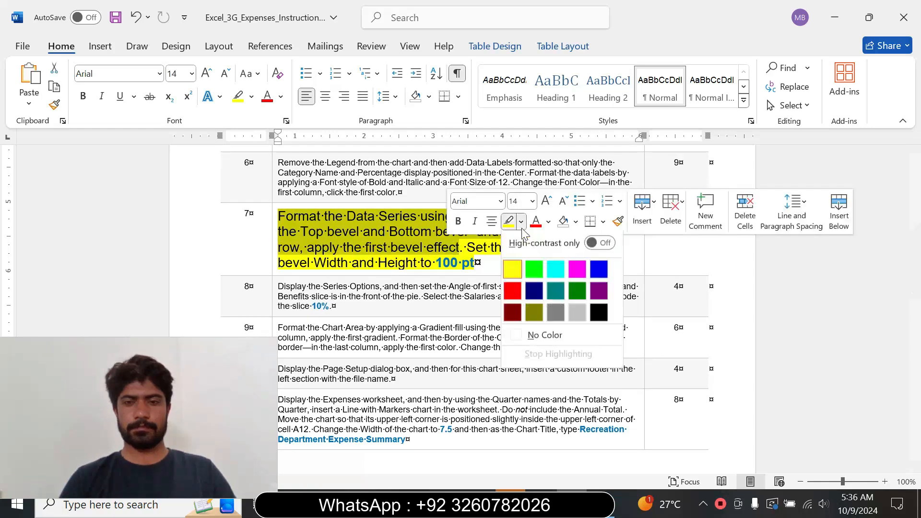
left_click(557, 269)
left_click(347, 216)
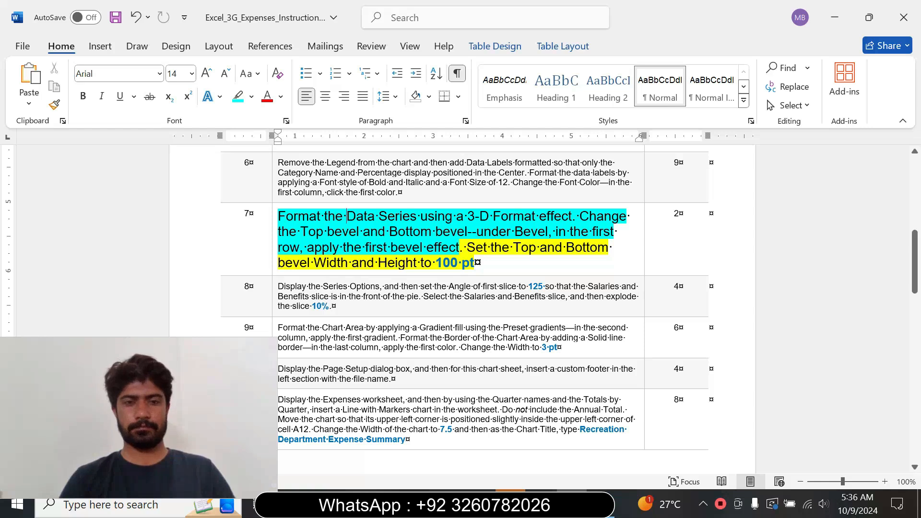
Mark the Data Series wording in step 7, switch to the Excel workbook and select the pie chart's data series.
left_click_drag(324, 217, 480, 217)
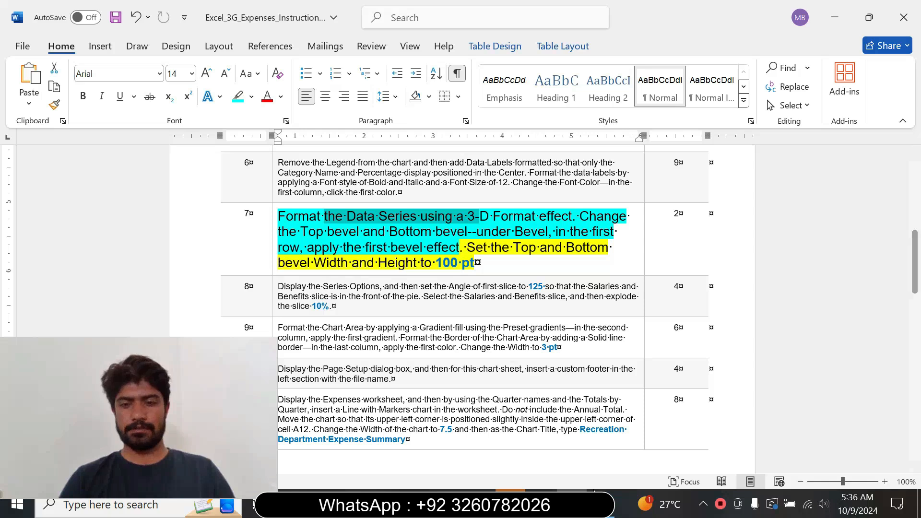
key("alt+Tab")
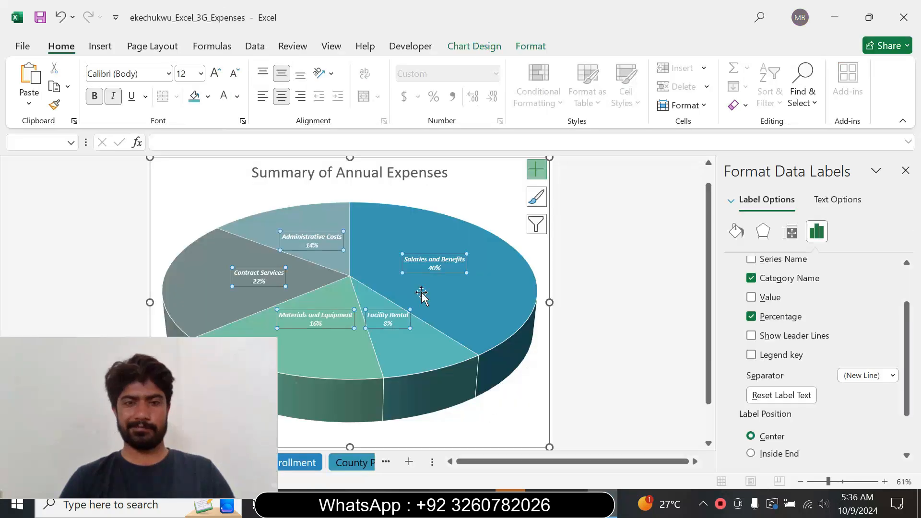
left_click(384, 212)
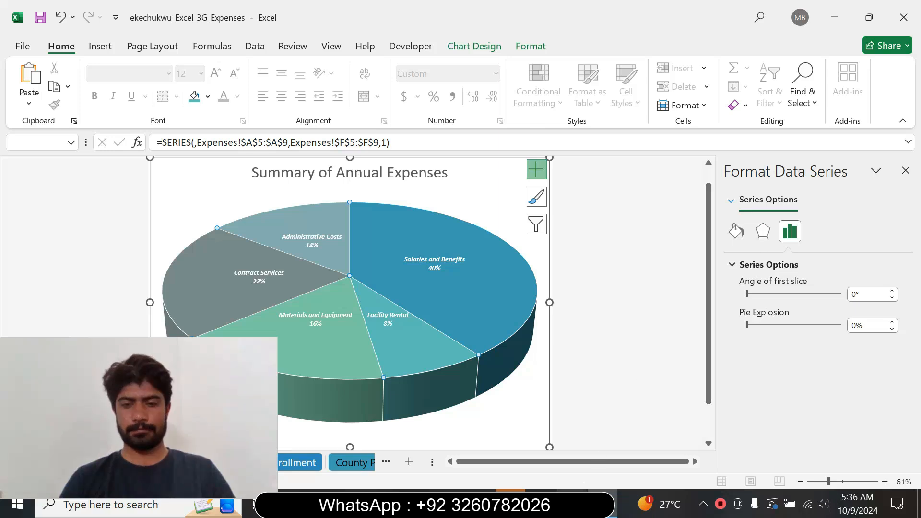
Check the bevel wording in step 7 in Word, then apply the first bevel effect as the data series' Top bevel in Excel.
key("alt+Tab")
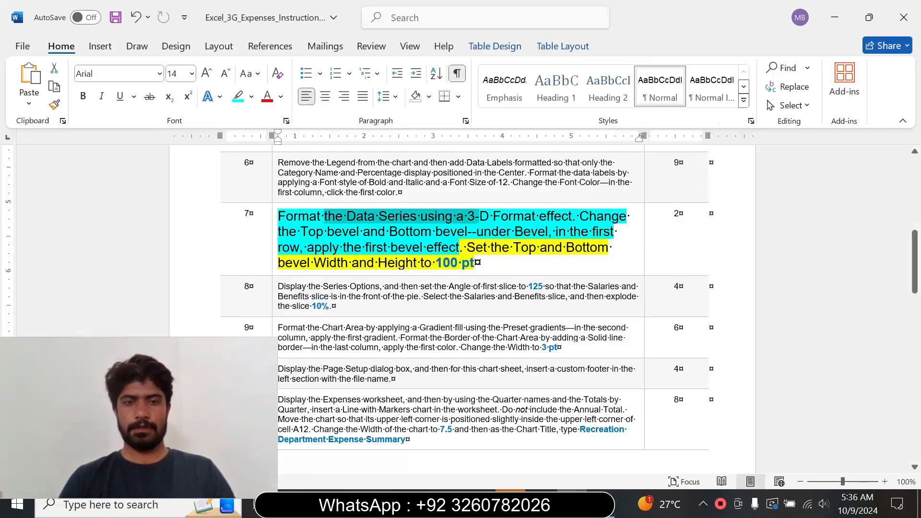
left_click_drag(301, 231, 513, 231)
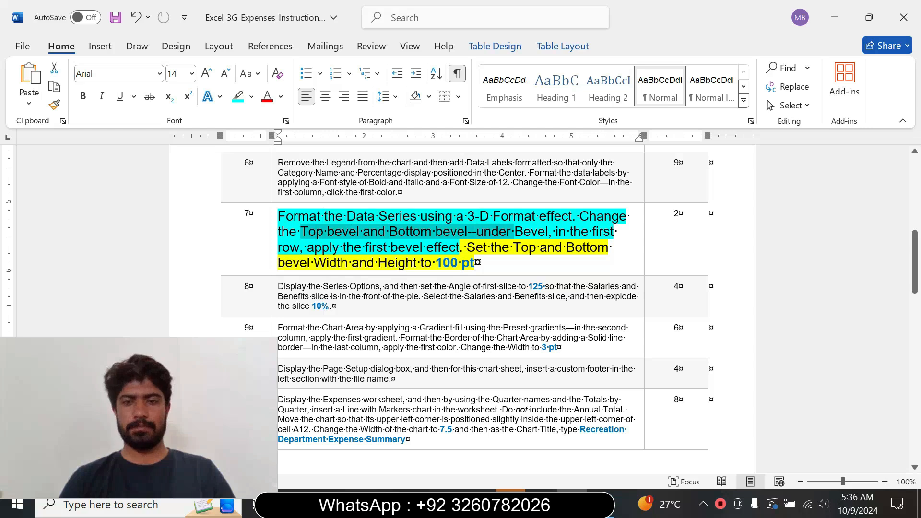
key("alt+Tab")
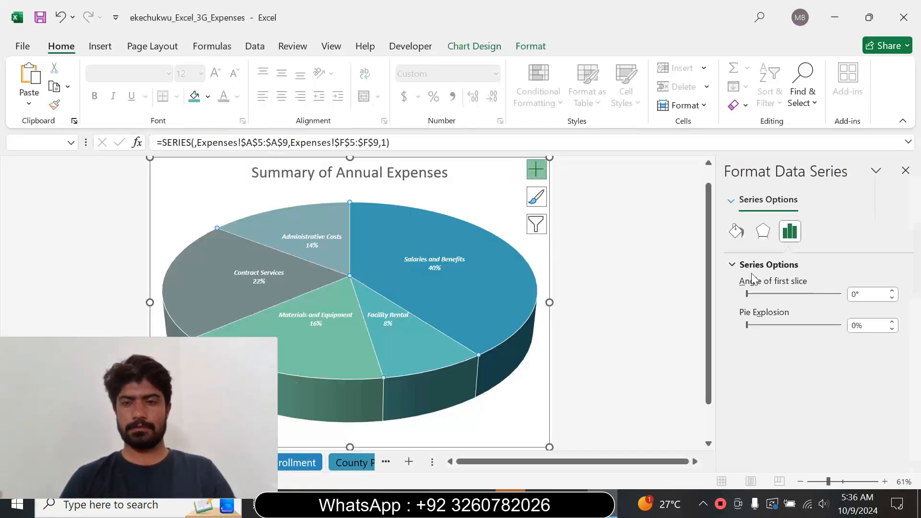
left_click(762, 233)
left_click(764, 324)
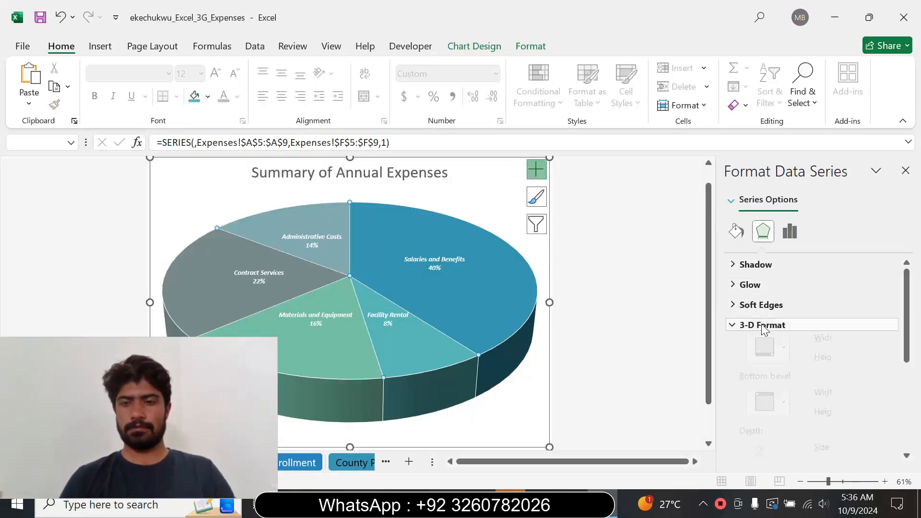
left_click(770, 363)
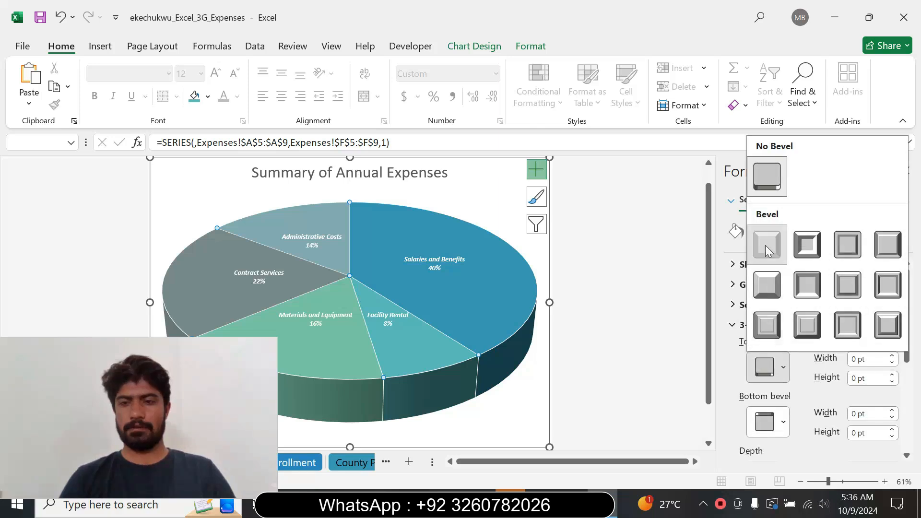
left_click(765, 246)
Highlight the remaining bevel Width and Height sentence of step 7 in turquoise in Word and return to the Excel workbook.
key("alt+Tab")
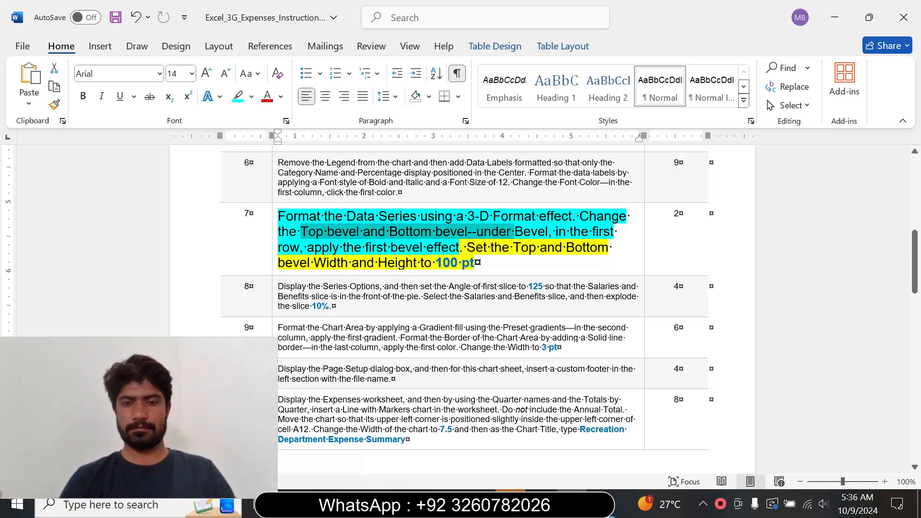
left_click_drag(460, 249, 475, 264)
left_click(550, 246)
left_click(467, 248)
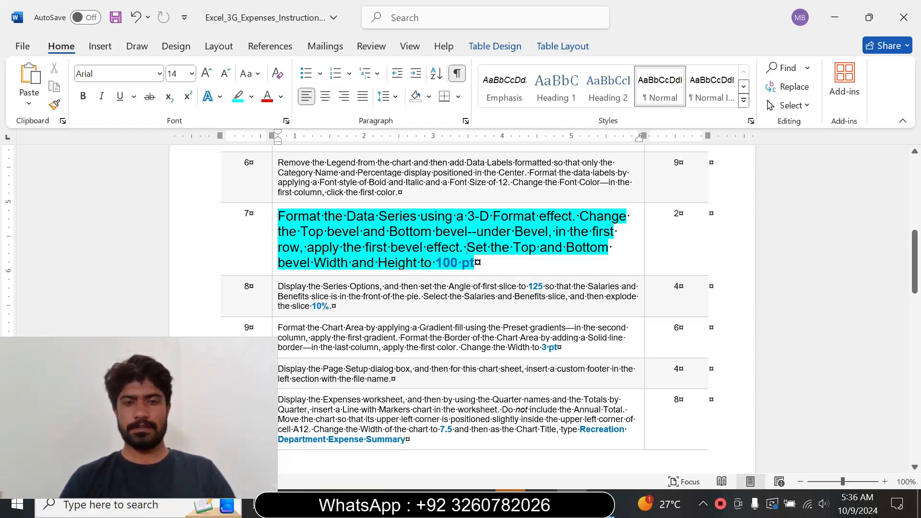
key("alt+Tab")
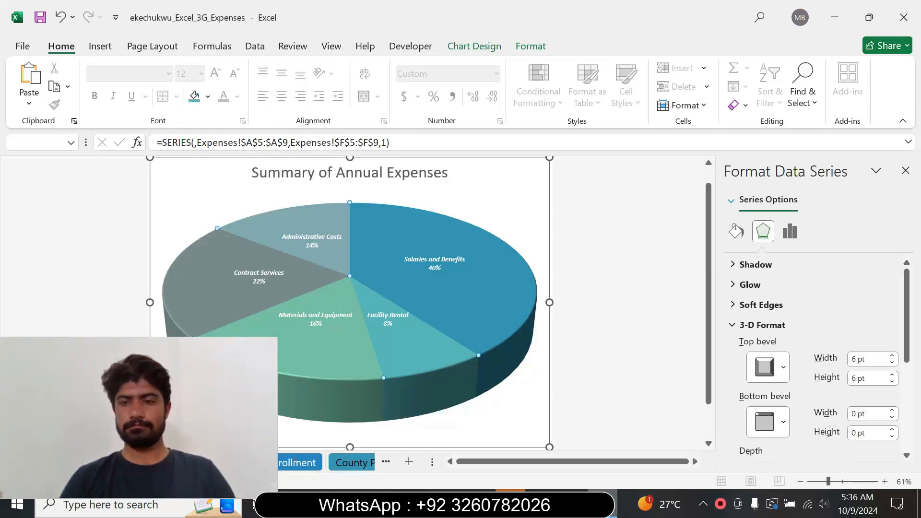
Set the data series' Top bevel Width and Height to 100 pt each.
double_click(849, 360)
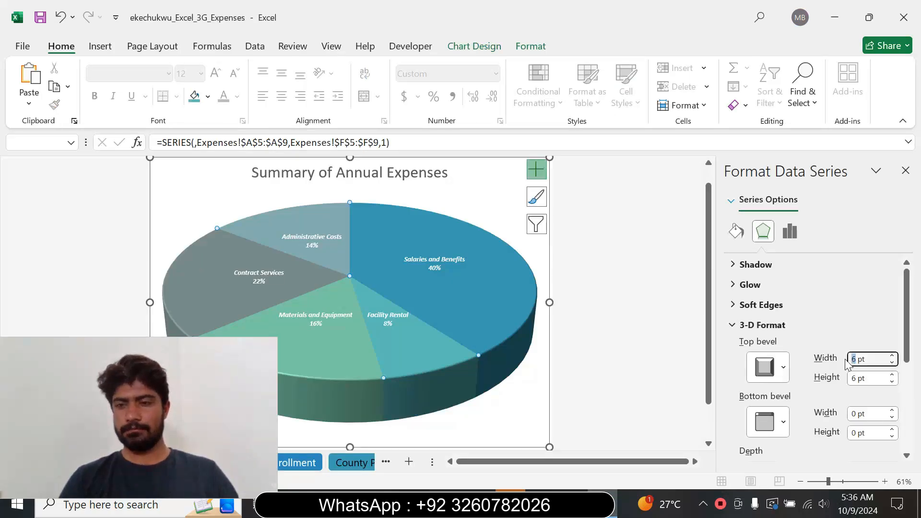
type("100")
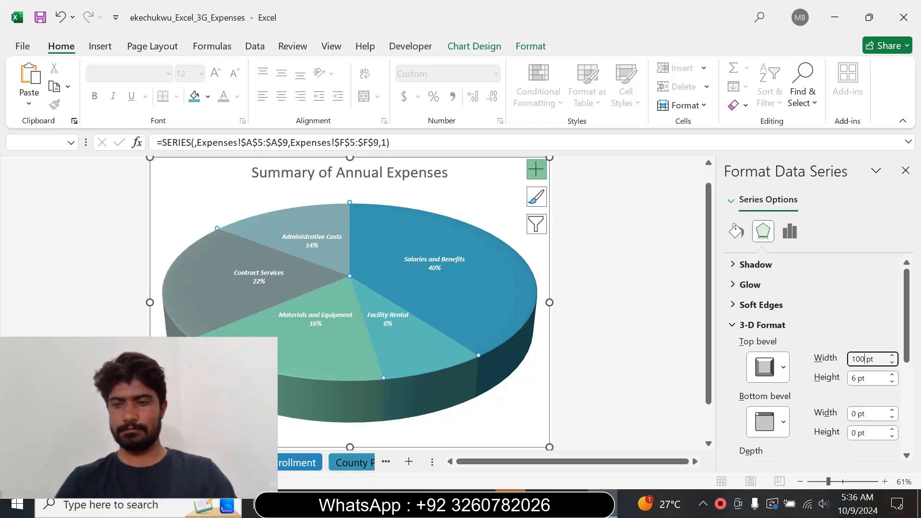
left_click(857, 379)
type("100")
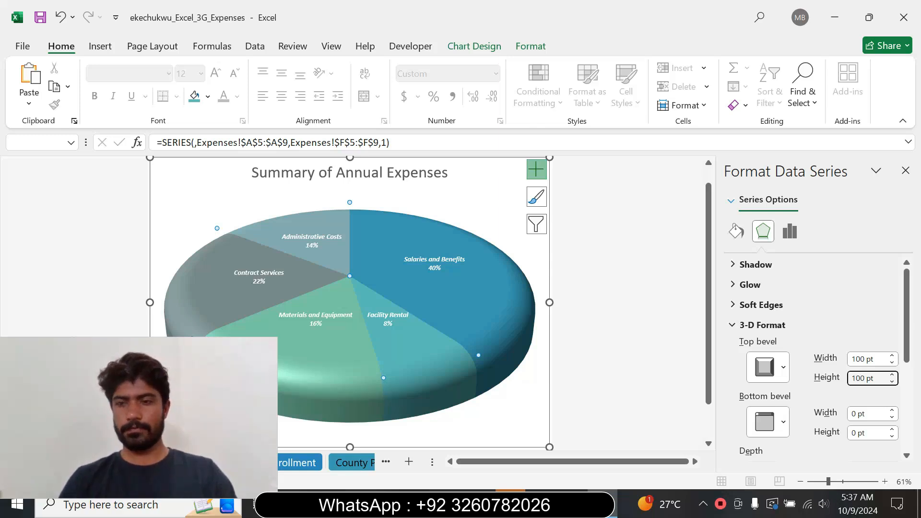
Apply the first bevel effect as the data series' Bottom bevel and set its Width and Height to 100 pt each.
left_click(782, 427)
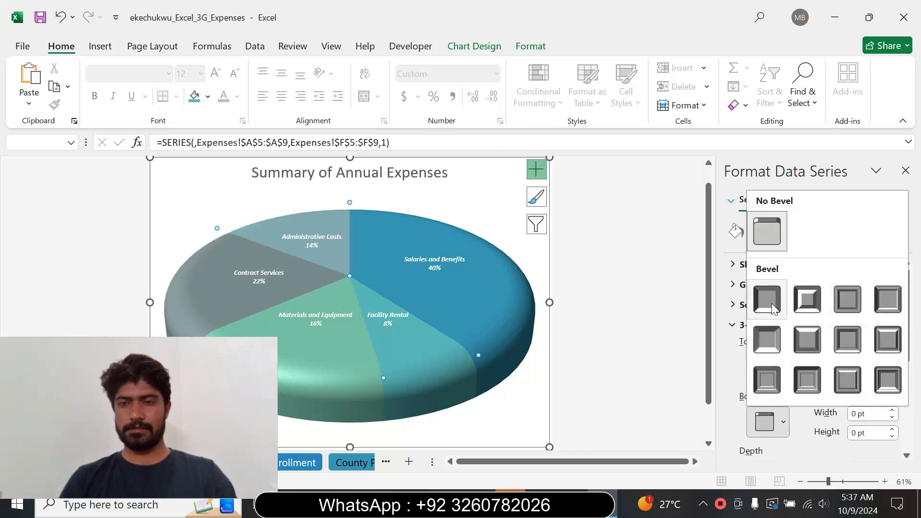
left_click(774, 308)
left_click(855, 414)
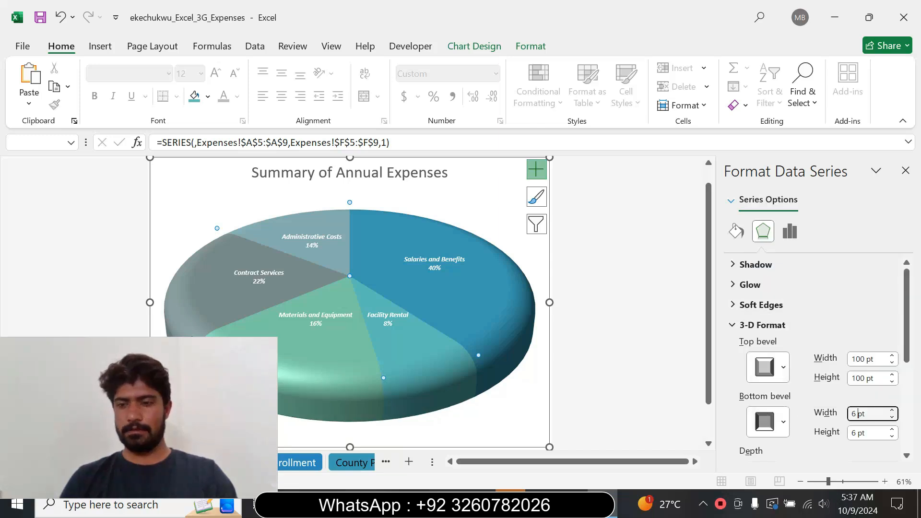
type("100")
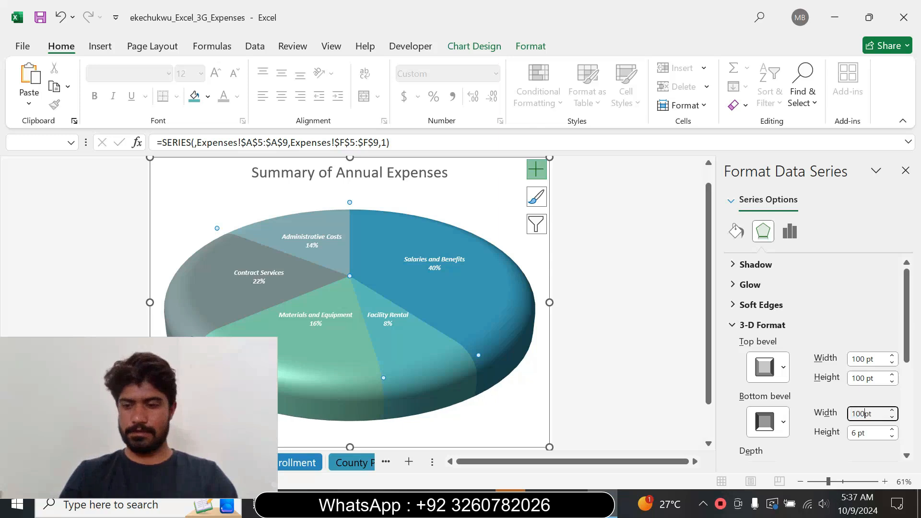
left_click_drag(859, 433, 774, 435)
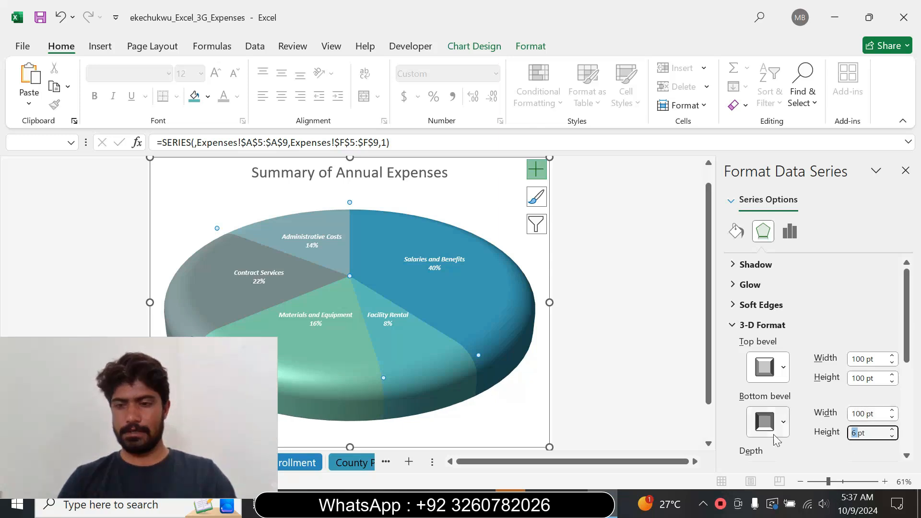
type("100")
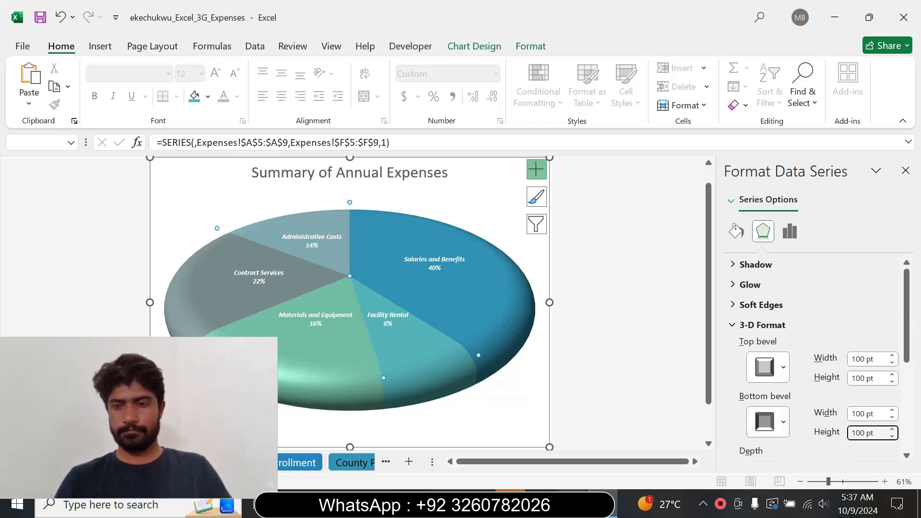
Switch to the Word instructions, reset the step 7 text to font size 9 and remove its highlight.
mouse_move(575, 506)
left_click(574, 439)
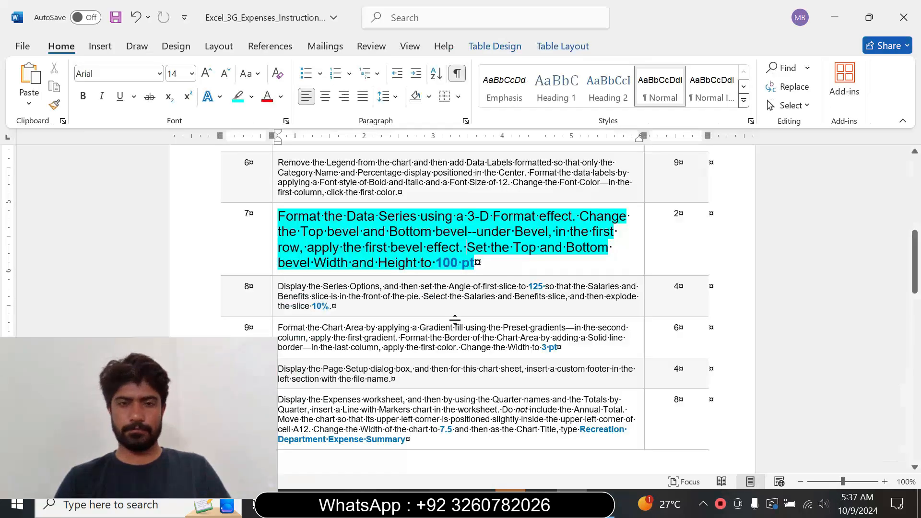
left_click(272, 268)
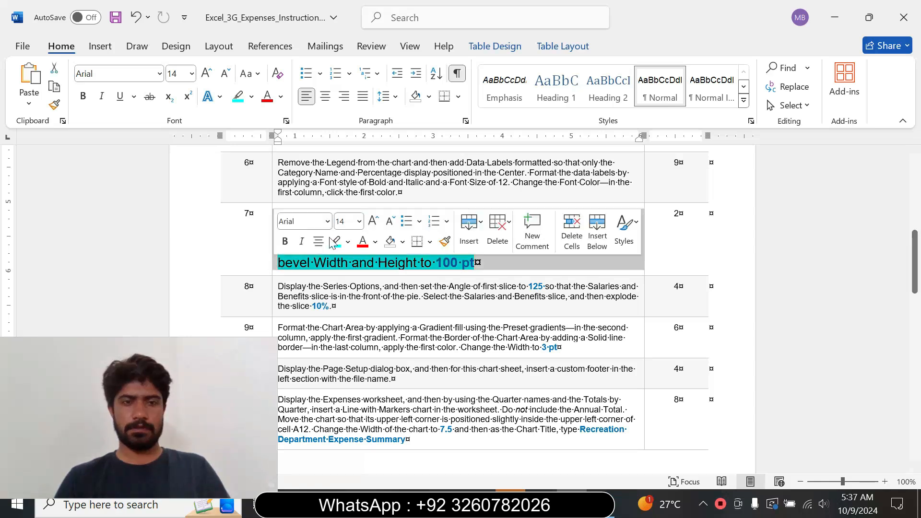
left_click(359, 221)
left_click(347, 258)
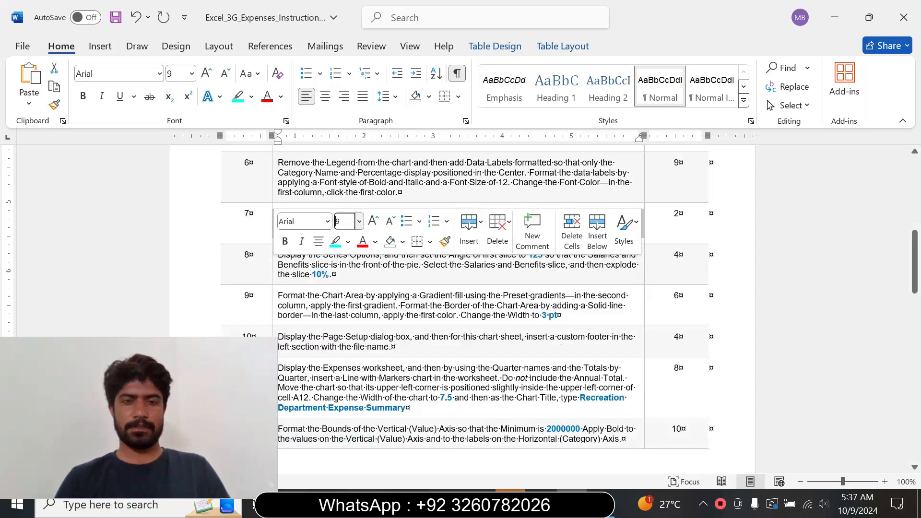
left_click(348, 242)
left_click(358, 354)
left_click(414, 306)
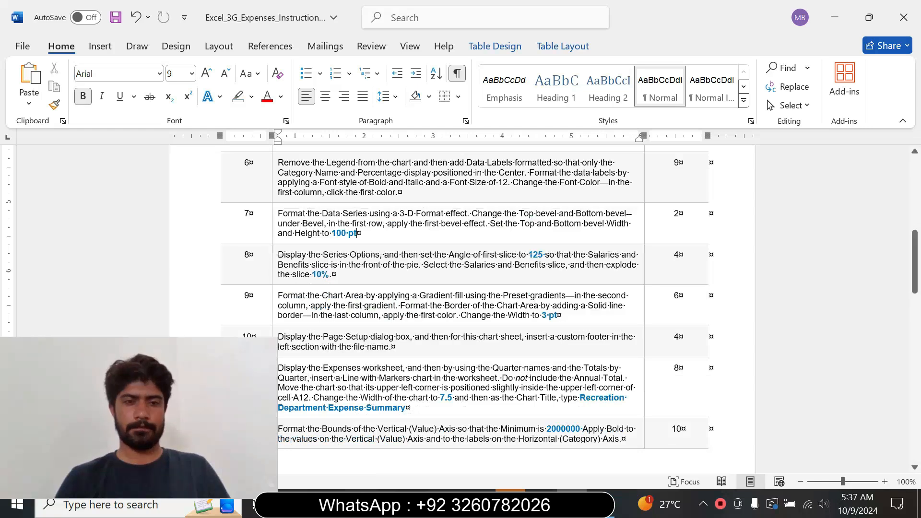
Enlarge the step 8 instruction text to font size 16 and highlight it in yellow.
left_click_drag(916, 246, 916, 257)
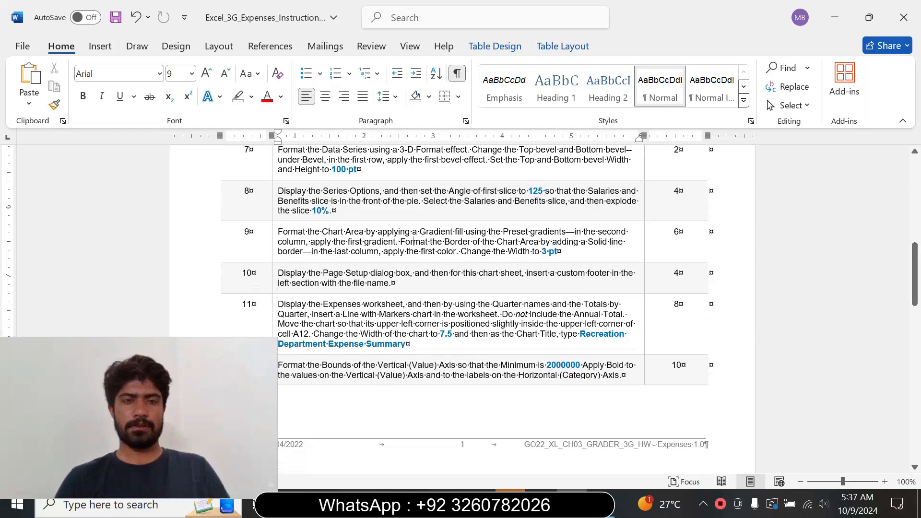
left_click(272, 217)
left_click(360, 170)
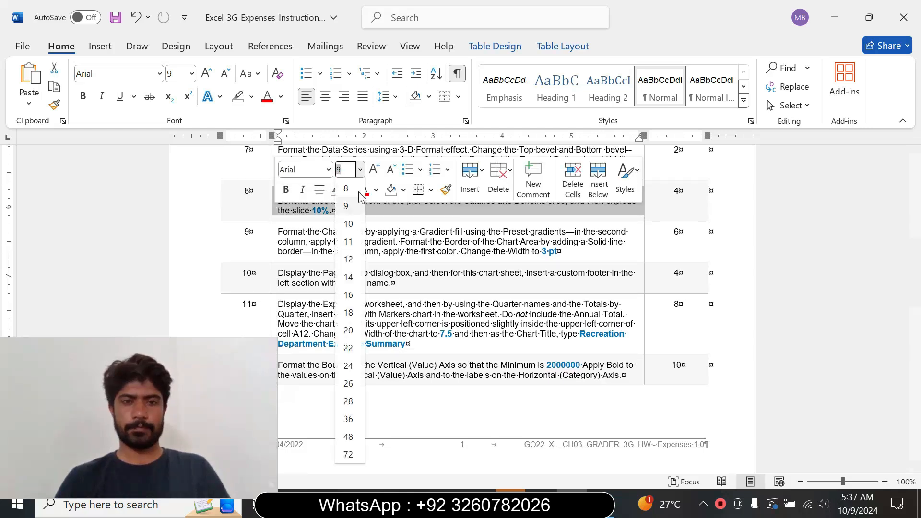
left_click(349, 301)
left_click(349, 190)
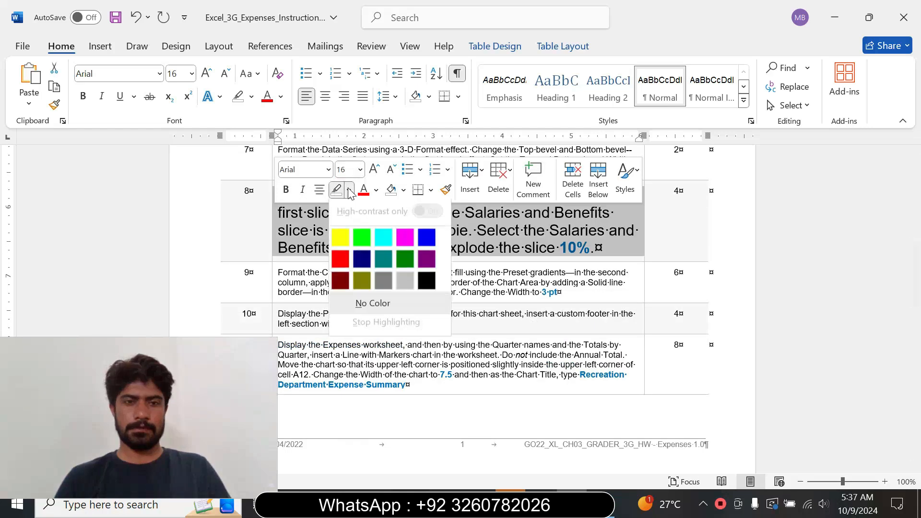
left_click(342, 231)
left_click(497, 273)
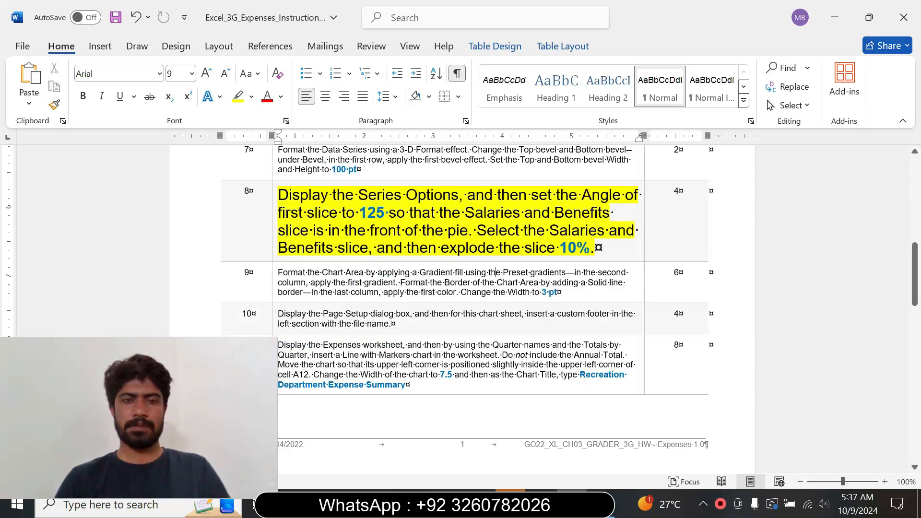
Highlight step 8 in turquoise from "Display the Series Options" through "in the front of the pie".
left_click_drag(280, 195, 468, 230)
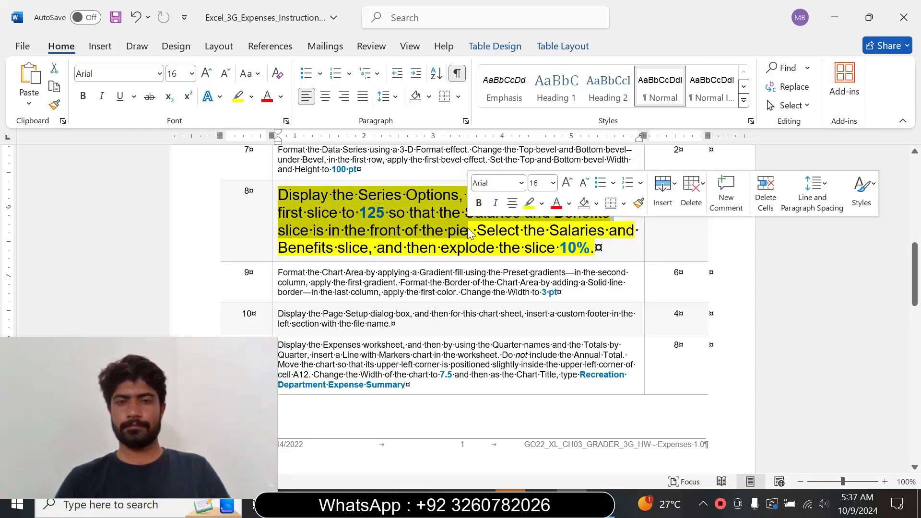
left_click(541, 203)
left_click(578, 258)
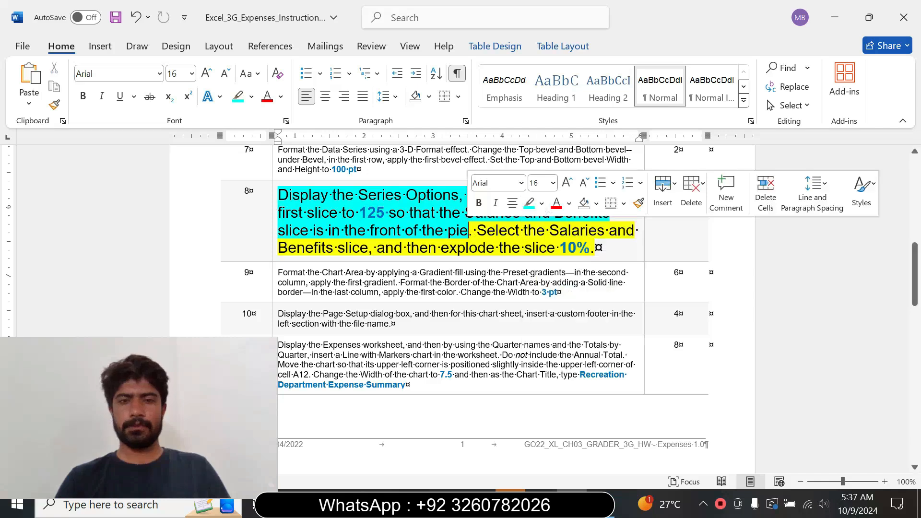
left_click(409, 213)
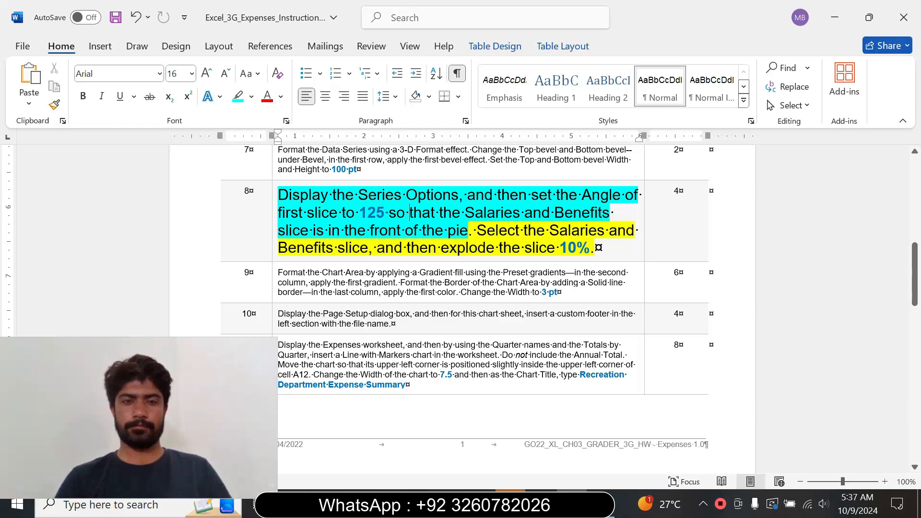
Mark the Series Options and 125 wording of step 8 in Word, then set the pie's Angle of first slice to 125° in Excel.
left_click_drag(333, 196, 441, 204)
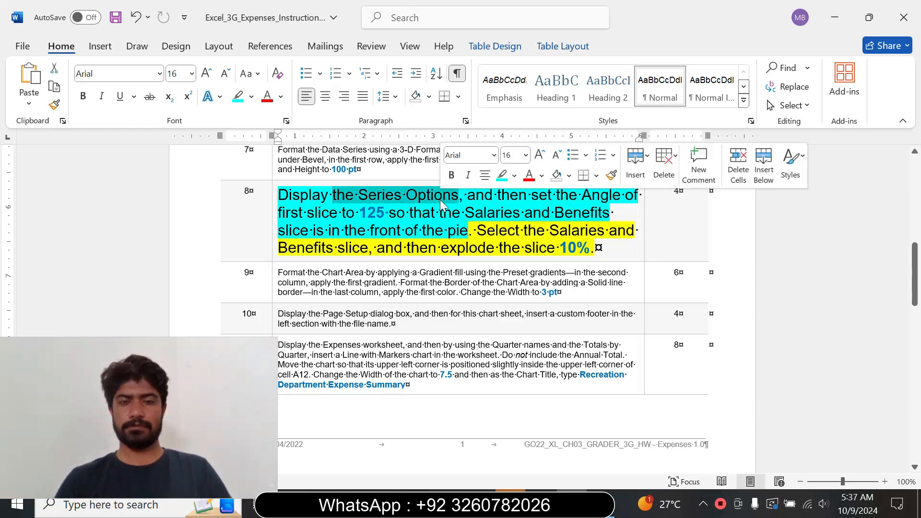
left_click(603, 503)
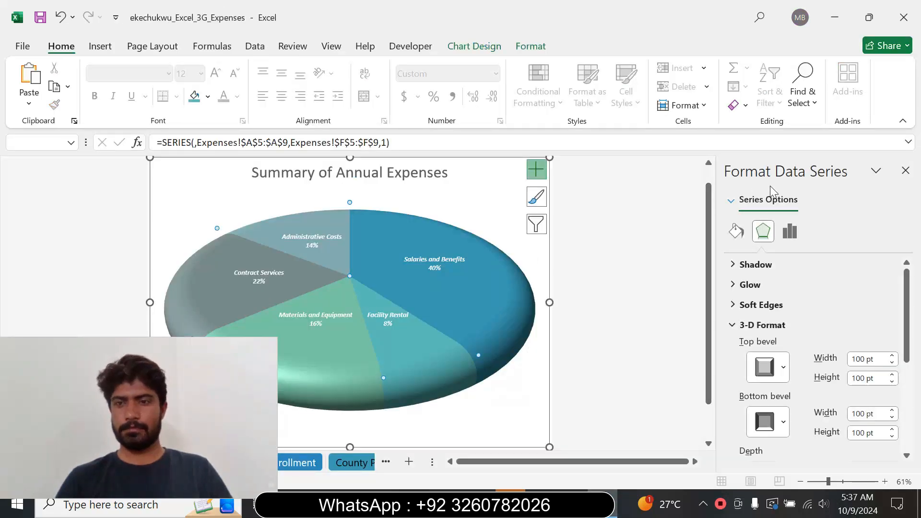
left_click(572, 503)
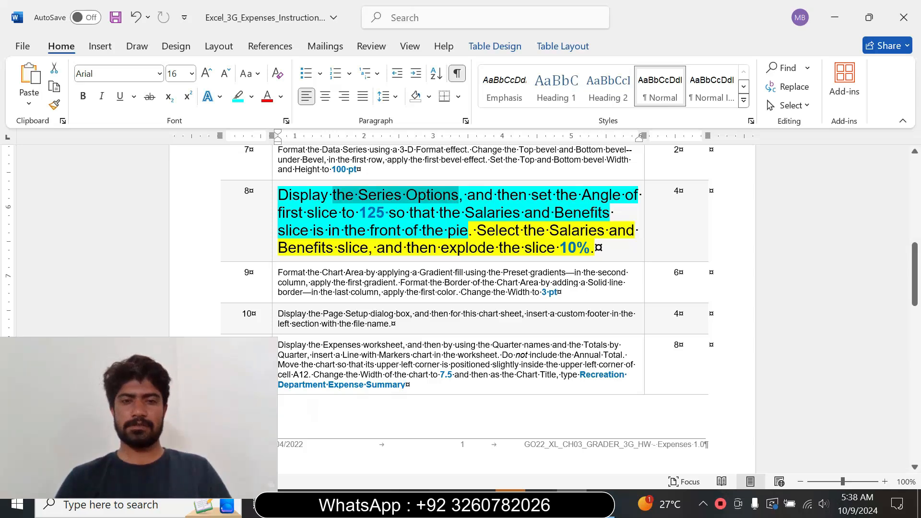
left_click_drag(360, 212, 384, 212)
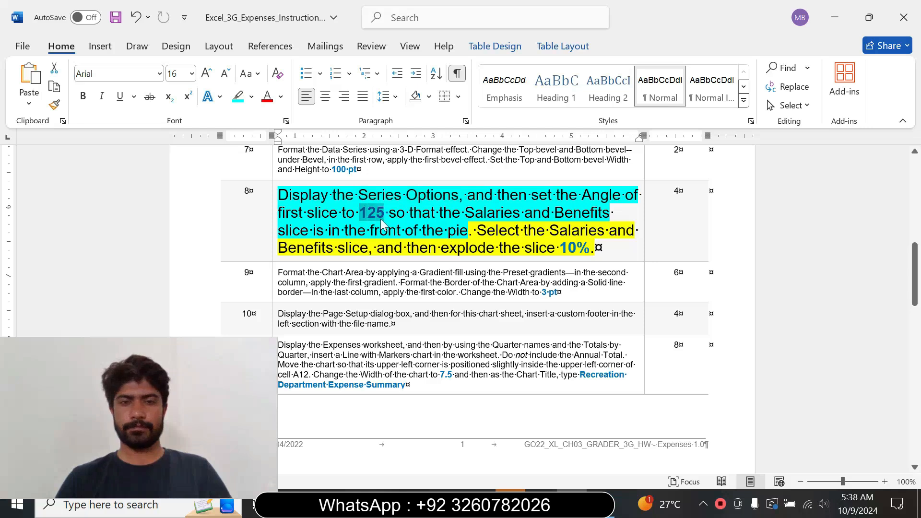
left_click(603, 504)
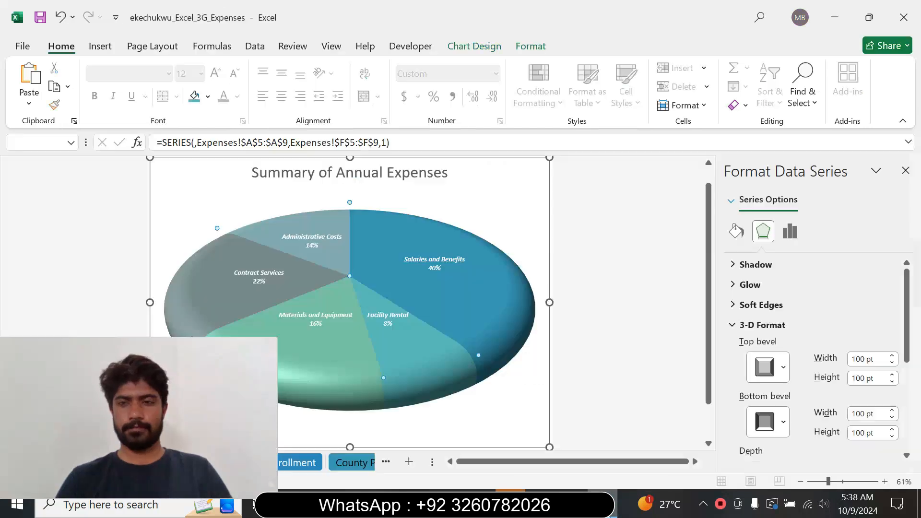
left_click(791, 232)
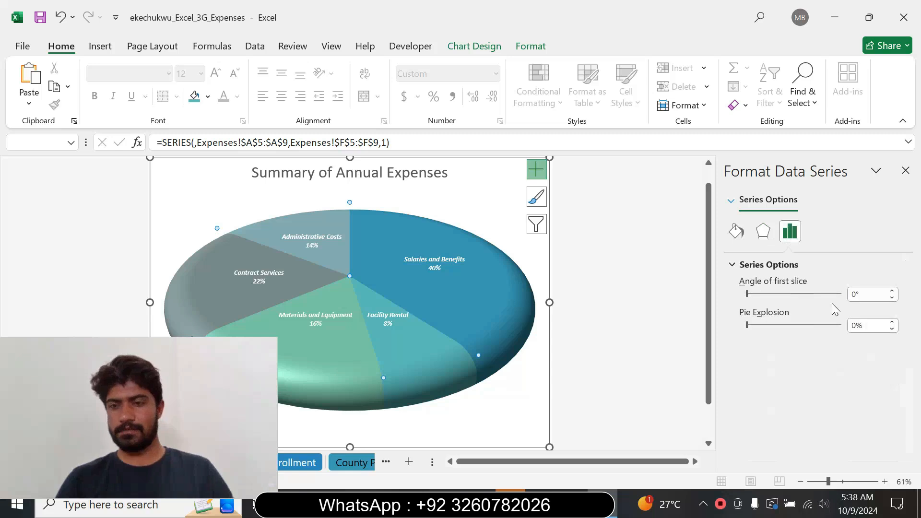
left_click(868, 294)
type("12")
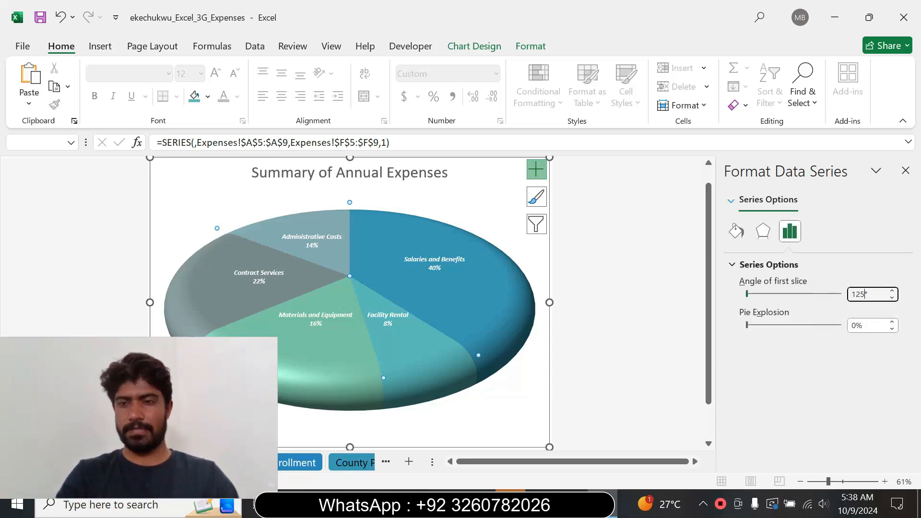
type("5")
key("Return")
Highlight the step 8 sentence about selecting and exploding the Salaries and Benefits slice in turquoise in Word.
left_click(572, 504)
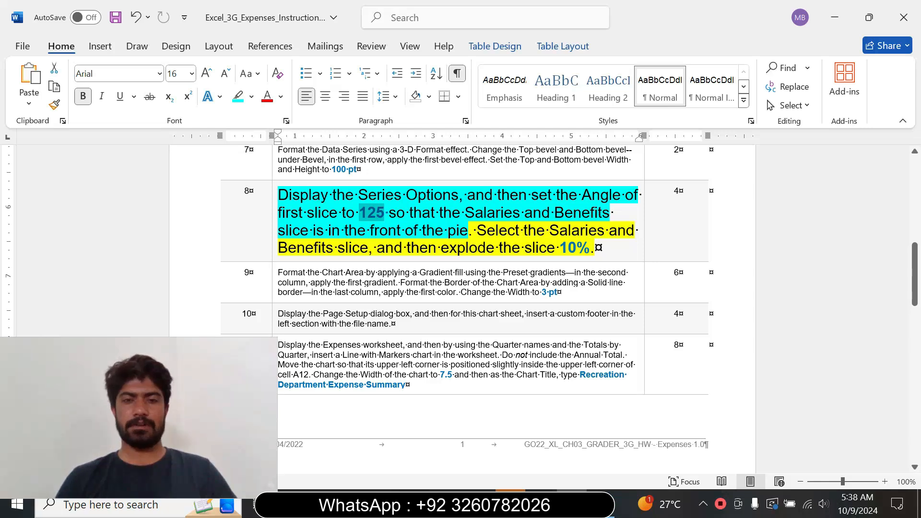
left_click(602, 504)
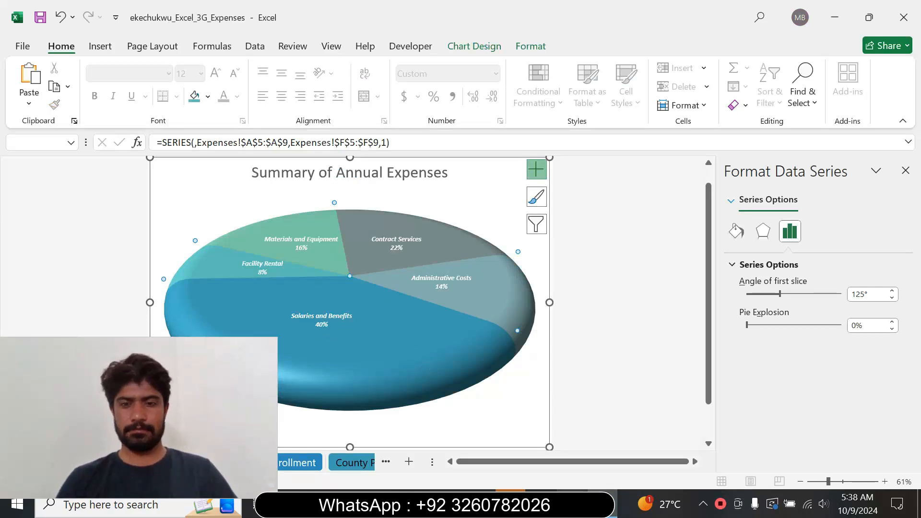
left_click(571, 504)
mouse_move(475, 231)
left_mouse_down()
mouse_move(550, 231)
mouse_move(594, 248)
left_mouse_up()
left_click(613, 229)
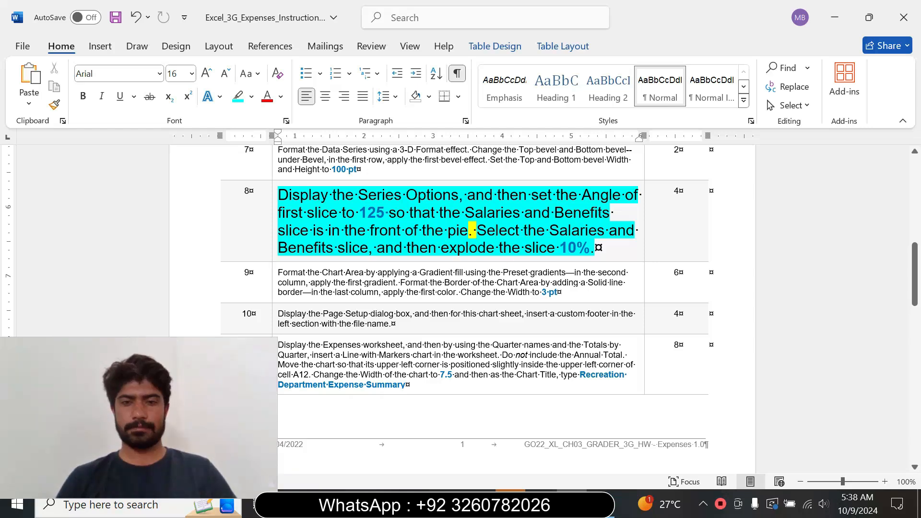
Switch to Excel and set the point explosion of the pie chart's Salaries and Benefits slice to 10%.
key("alt+Tab")
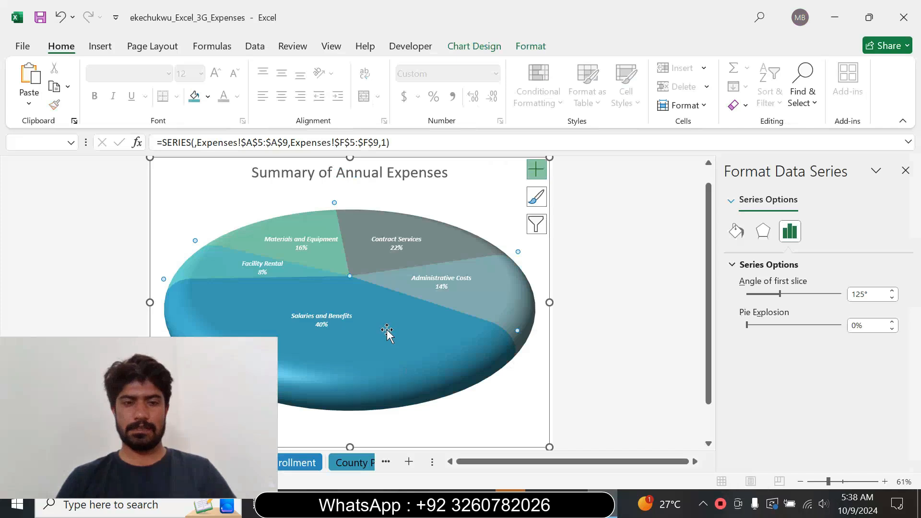
left_click(387, 331)
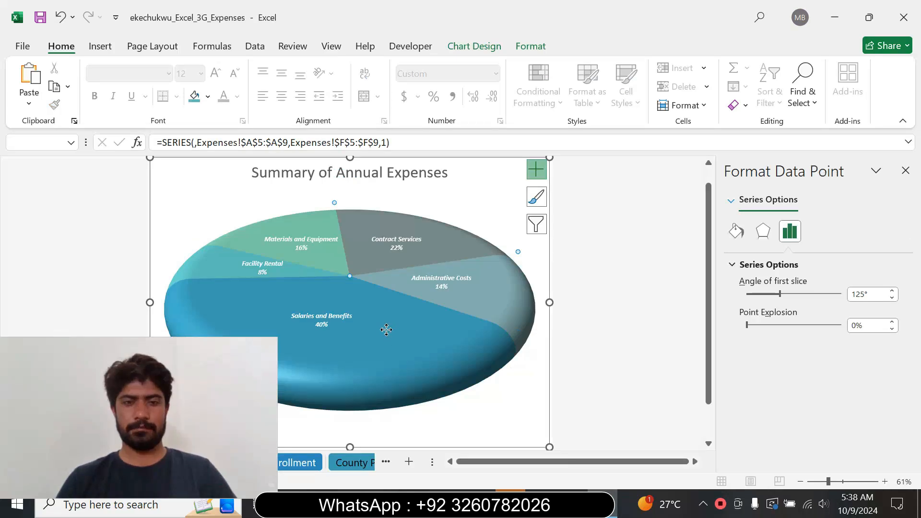
left_click(392, 327)
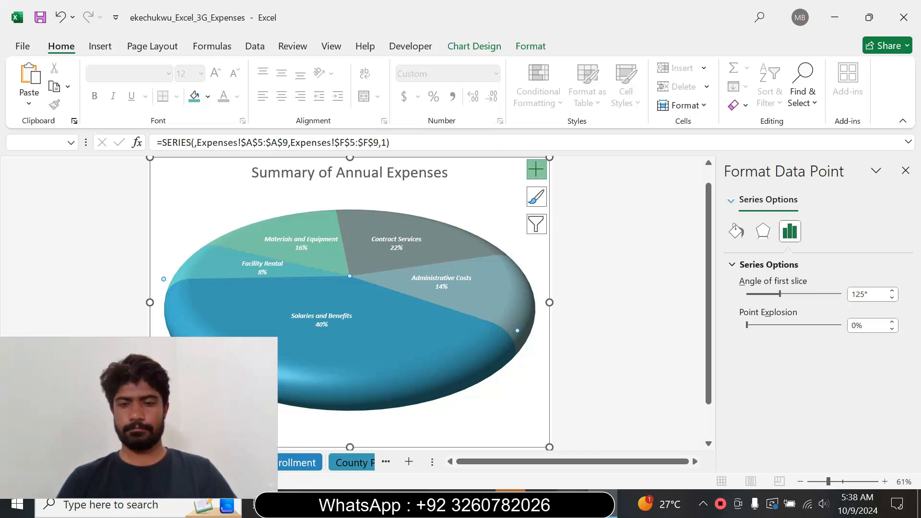
key("alt+Tab")
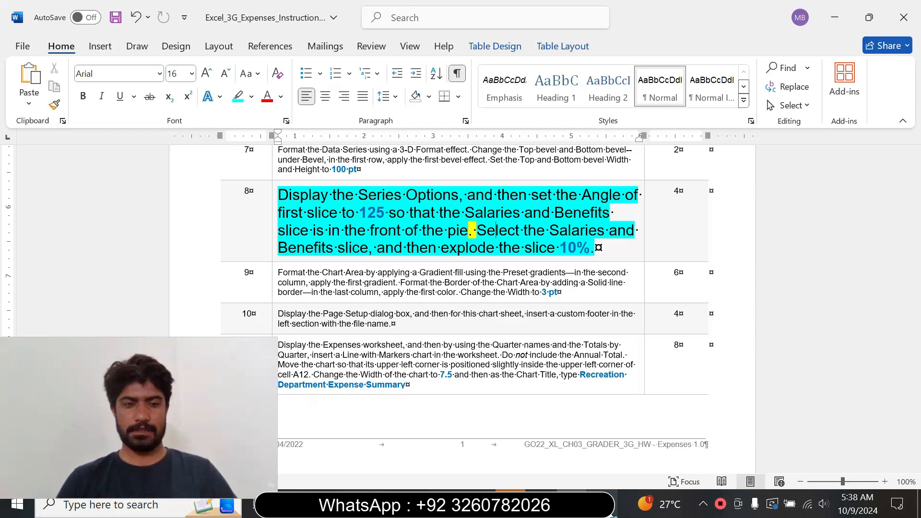
key("alt+Tab")
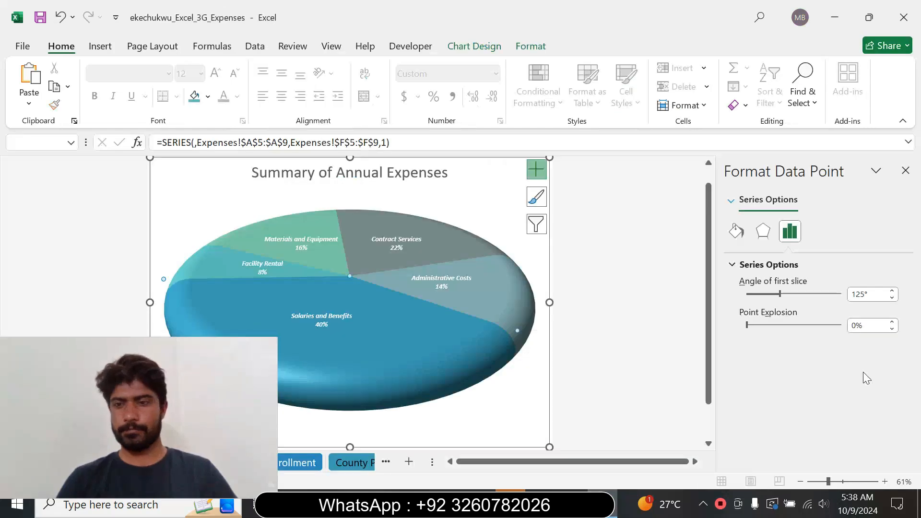
left_click(852, 327)
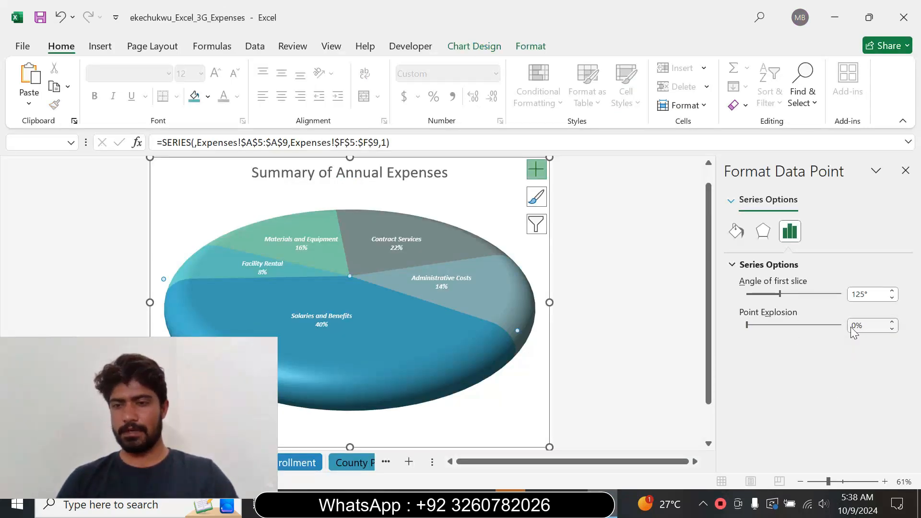
type("1")
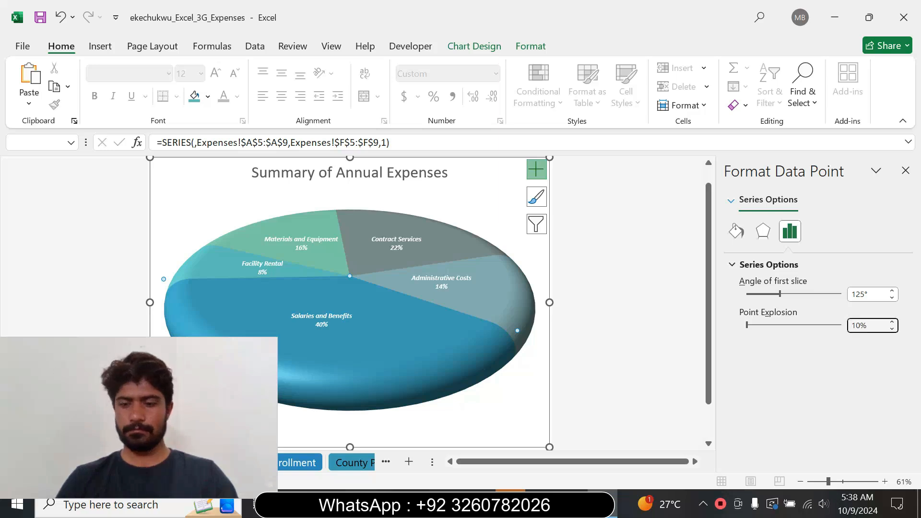
key("Return")
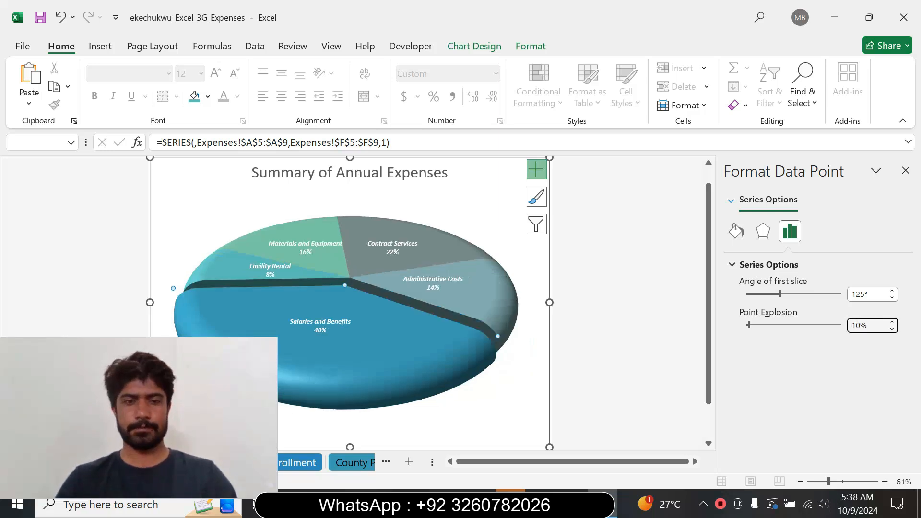
Return the step 8 instruction text in Word to font size 9 and remove its highlighting.
key("alt+Tab")
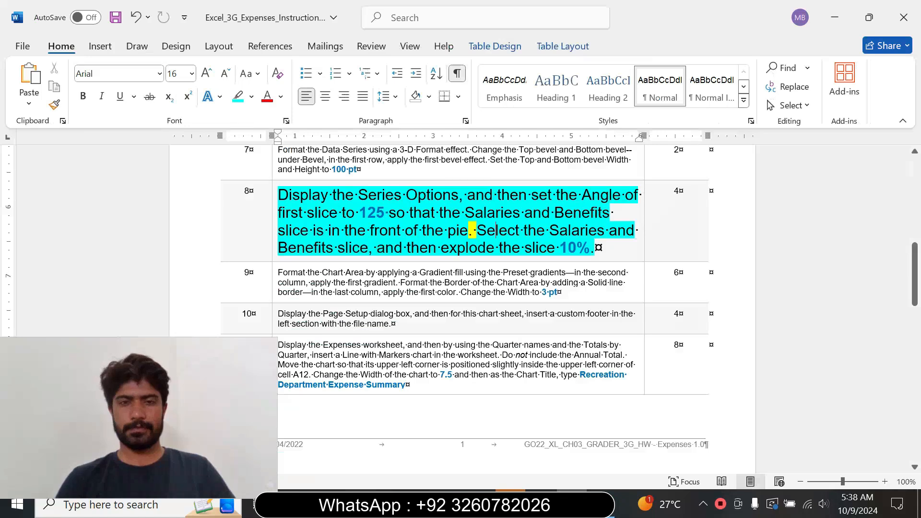
left_click(272, 251)
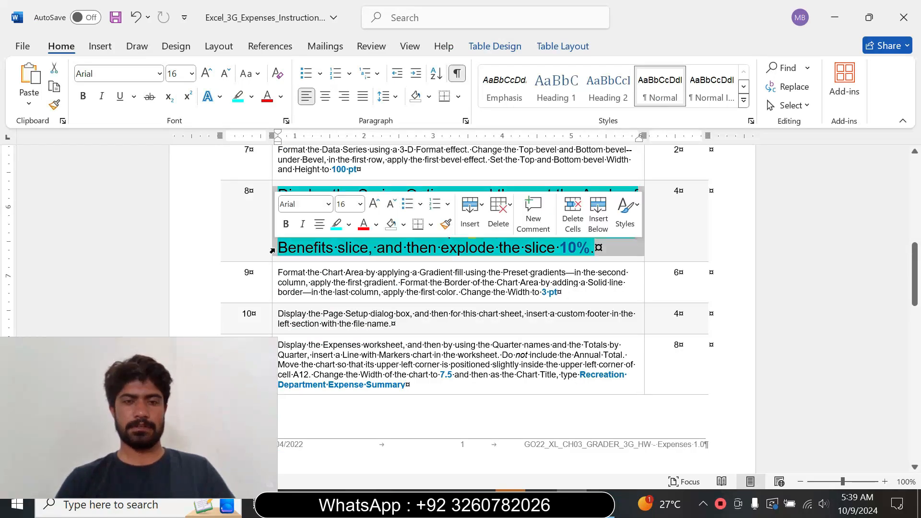
left_click(359, 204)
left_click(356, 241)
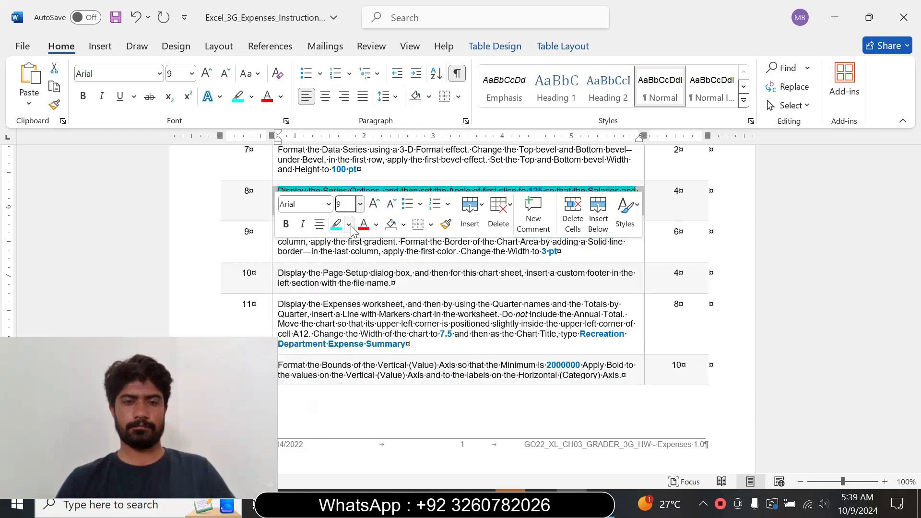
left_click(349, 224)
left_click(378, 344)
left_click(378, 344)
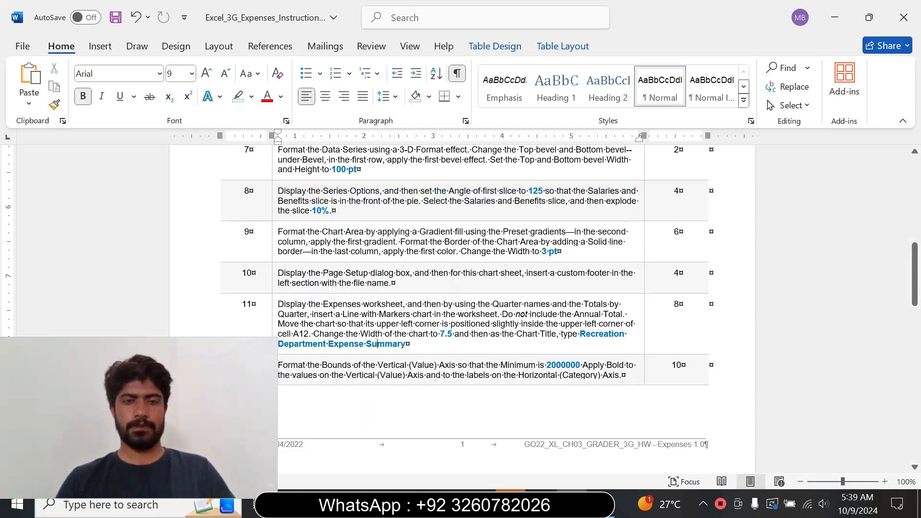
Enlarge the step 9 instruction text to font size 14 and highlight it in yellow.
left_click(274, 255)
left_click(362, 208)
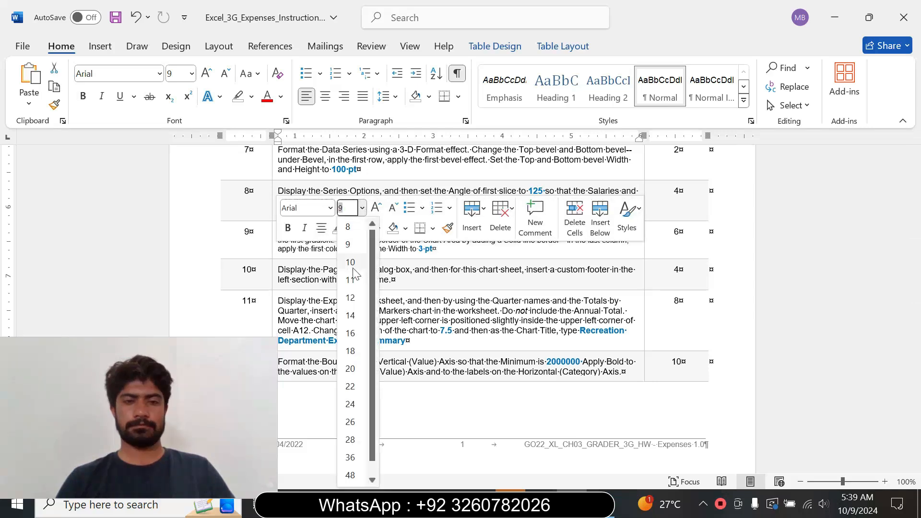
left_click(350, 315)
left_click(352, 230)
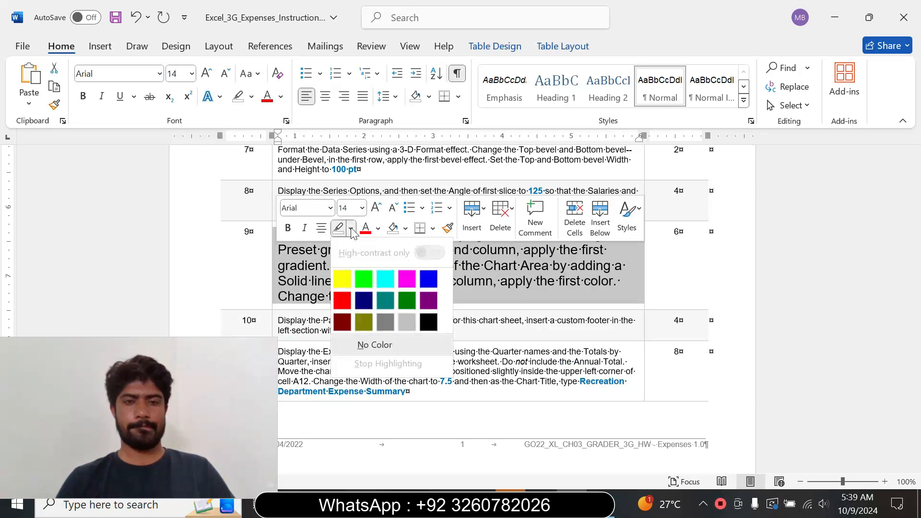
left_click(342, 278)
left_click(473, 320)
Highlight step 9 in turquoise from "Format the Chart Area" through "in the last column".
left_click_drag(916, 280, 916, 288)
left_click_drag(278, 199, 525, 236)
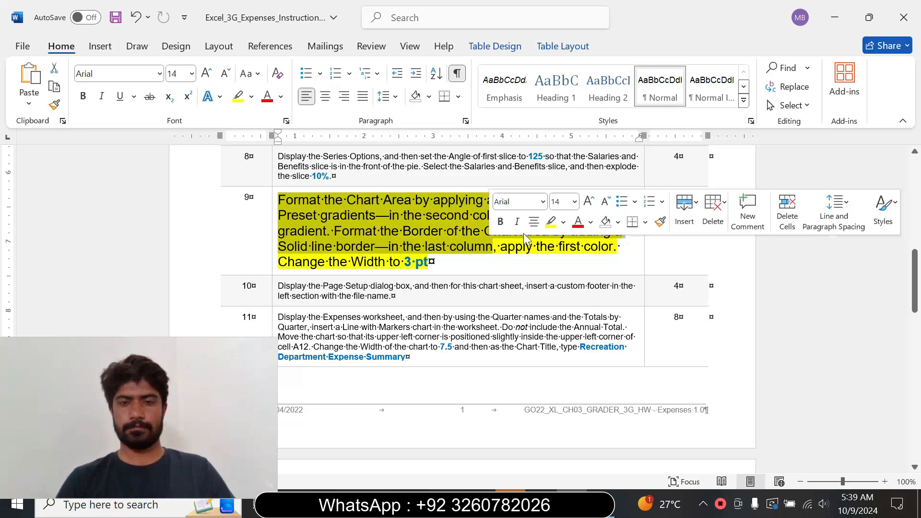
left_click(564, 222)
left_click(597, 269)
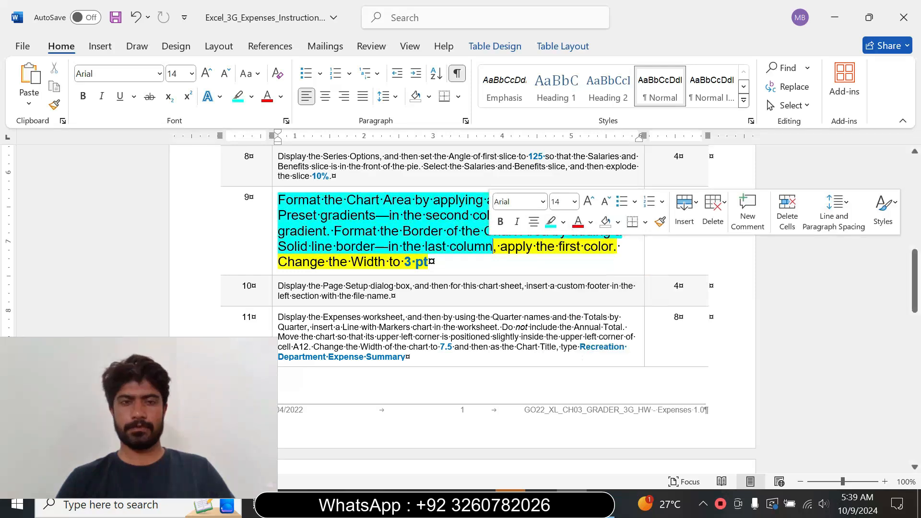
left_click(331, 231)
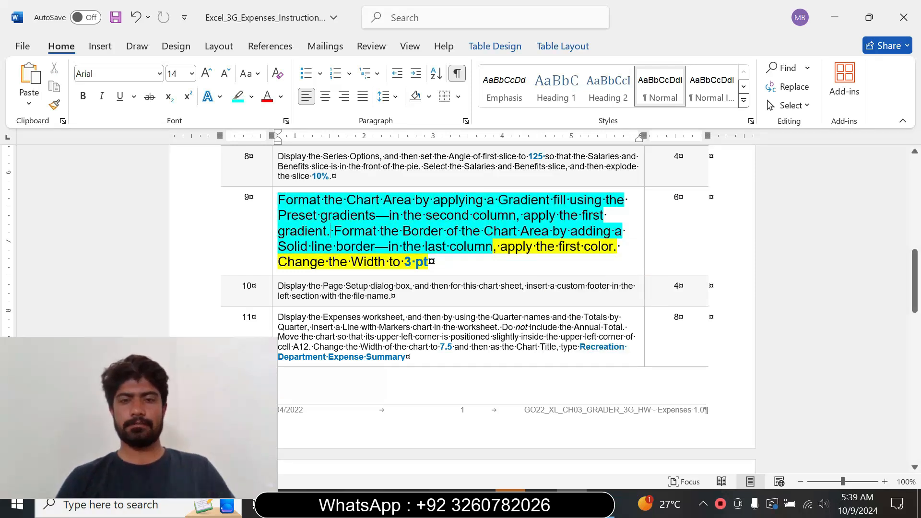
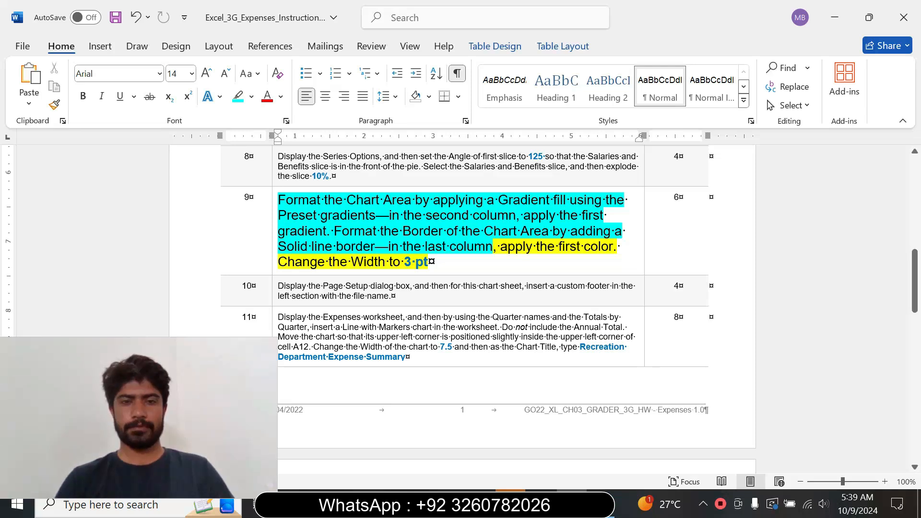
Mark the Gradient fill and "Preset gradients" wording of step 9 in Word, selecting the pie chart's chart area in Excel in between.
left_click_drag(279, 201, 569, 201)
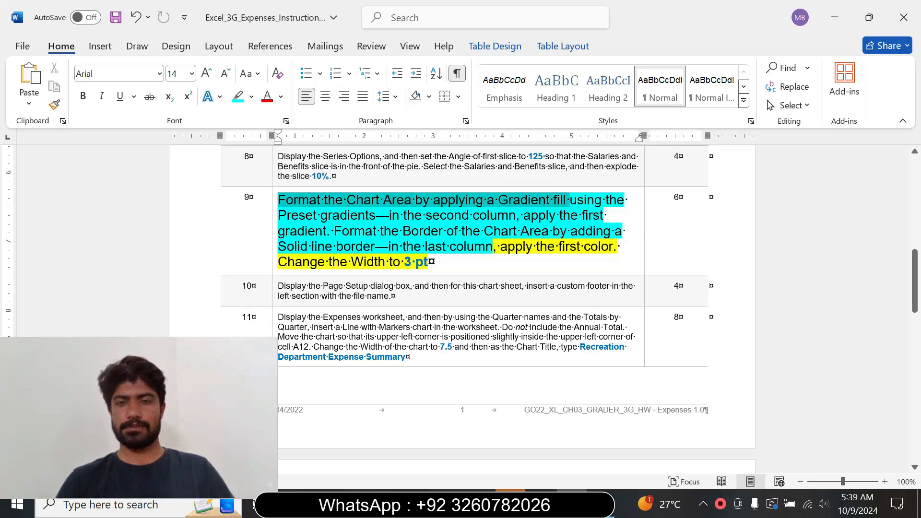
left_click(602, 504)
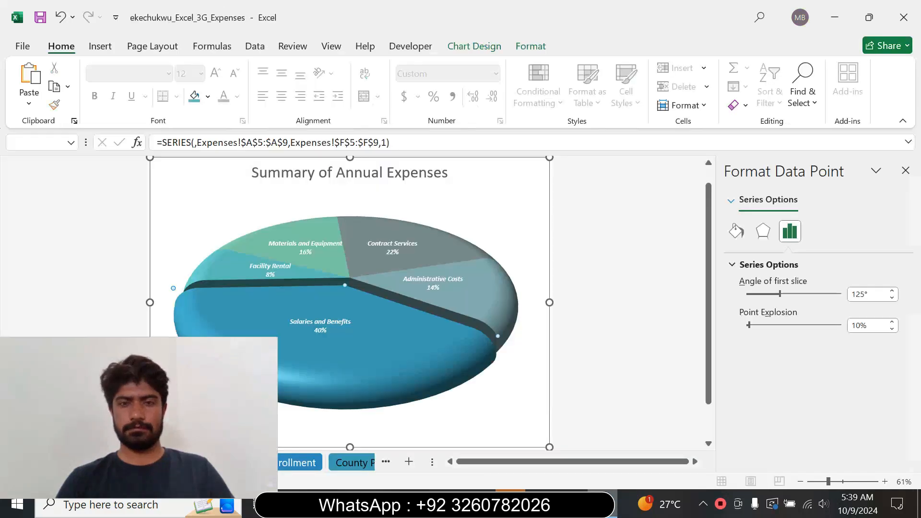
left_click(488, 181)
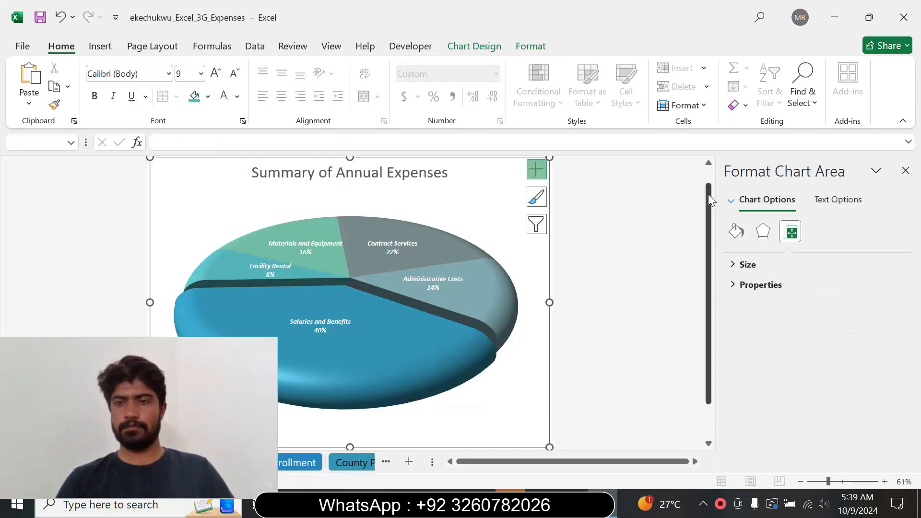
left_click(572, 504)
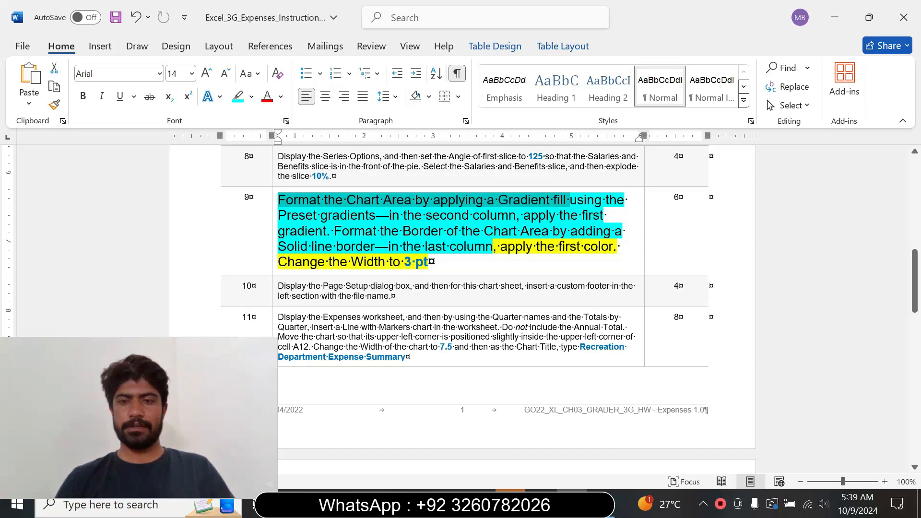
left_click_drag(278, 215, 376, 215)
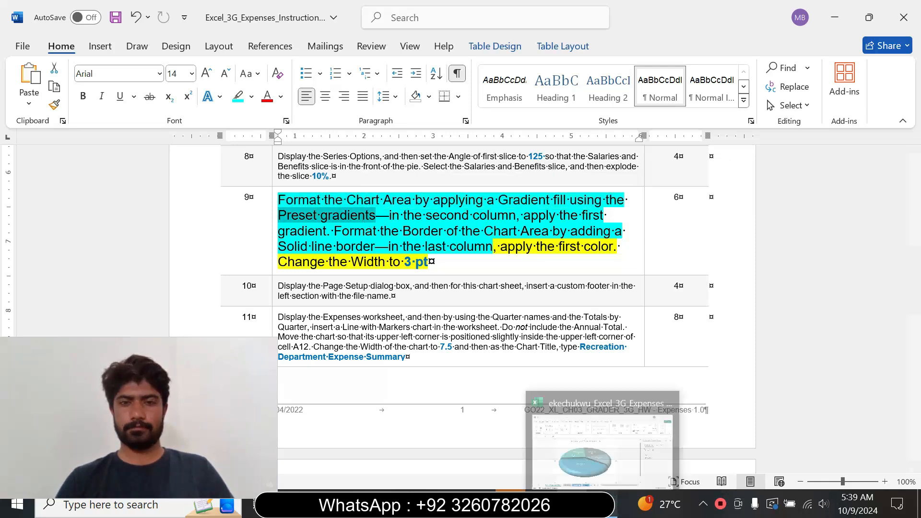
Give the chart area in Excel a gradient fill with the preset Light Gradient - Accent 2.
left_click(587, 450)
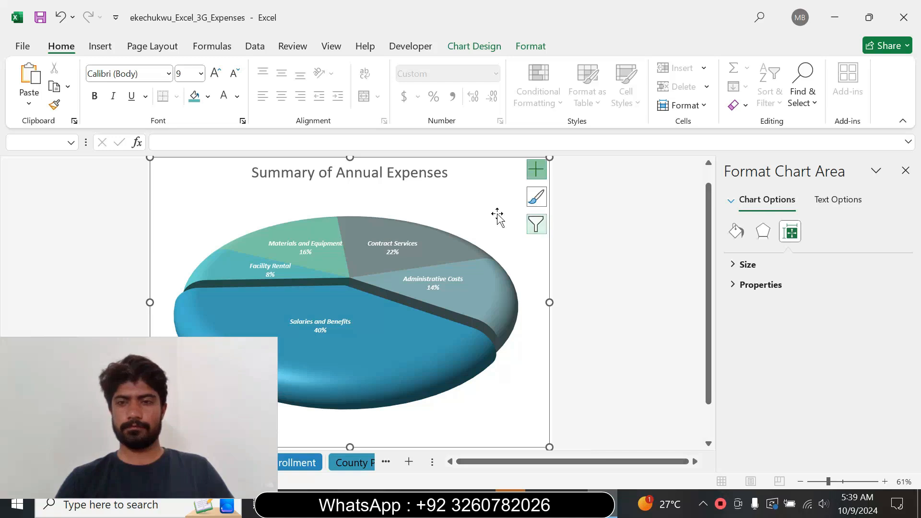
left_click(737, 233)
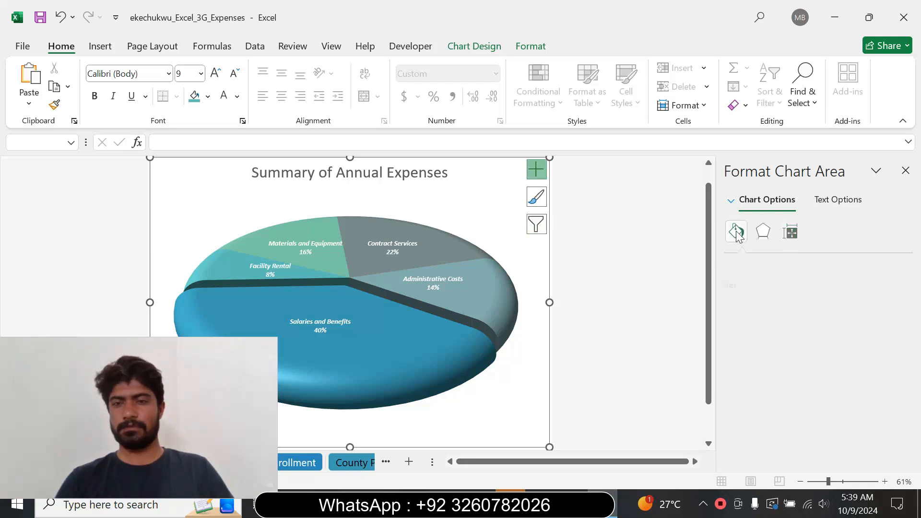
left_click(745, 265)
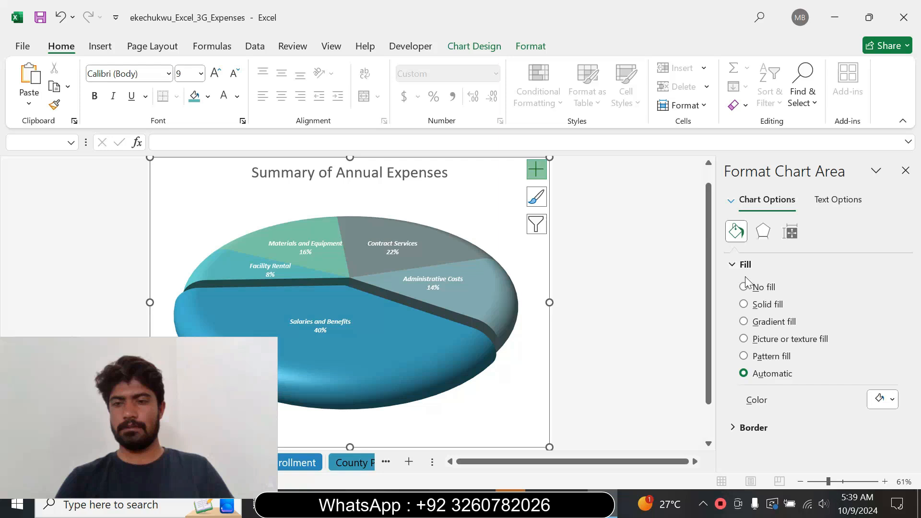
left_click(744, 321)
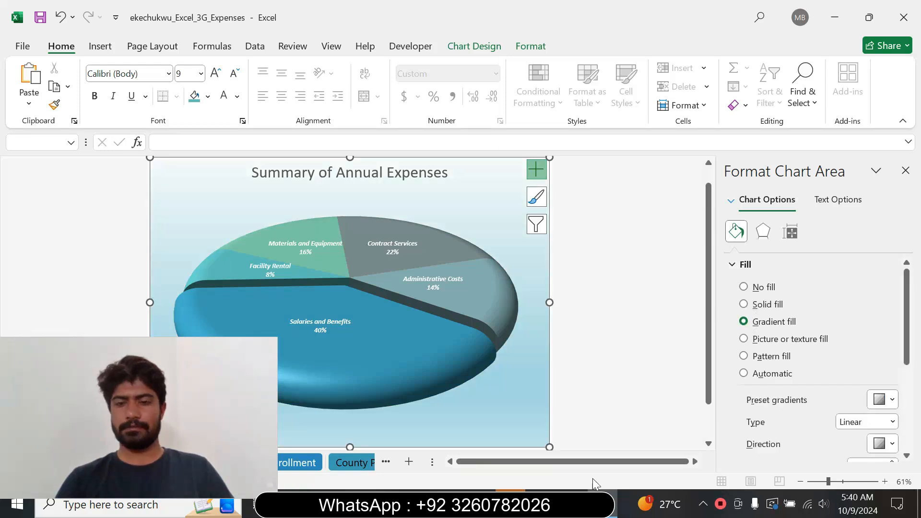
left_click(572, 499)
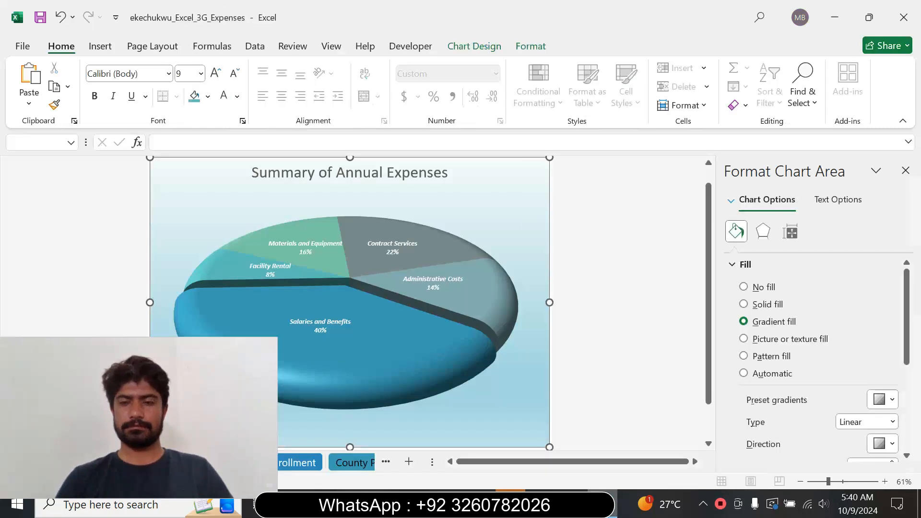
left_click(602, 502)
left_click(888, 402)
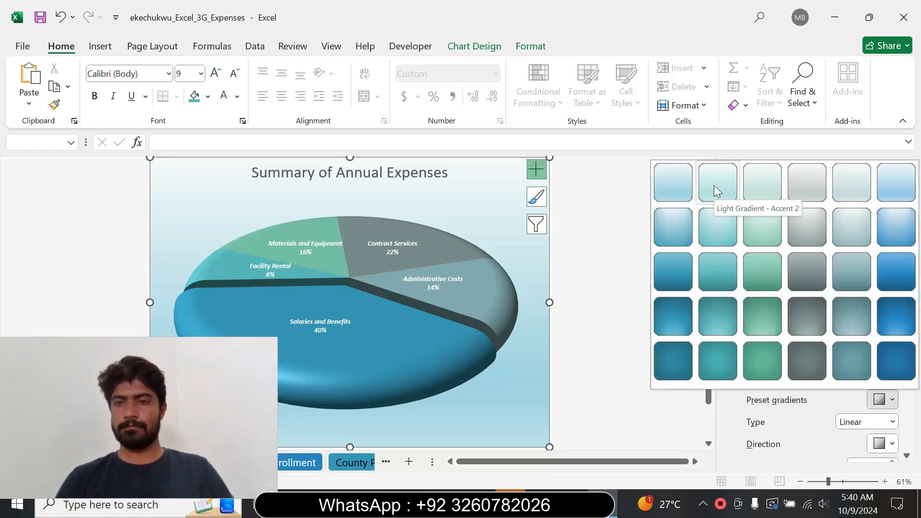
left_click(714, 186)
Mark the border wording of step 9 in Word, then set the chart area's border to Solid line in Excel.
left_click(573, 499)
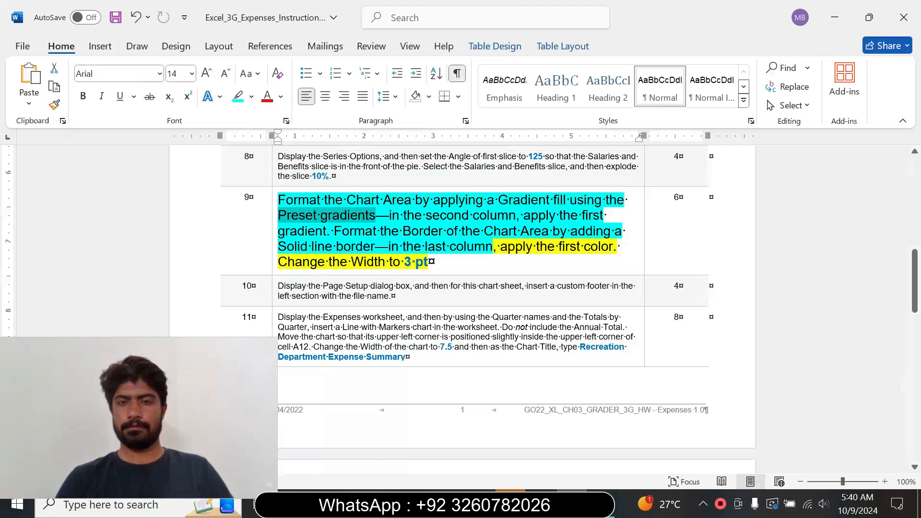
left_click_drag(335, 231, 458, 249)
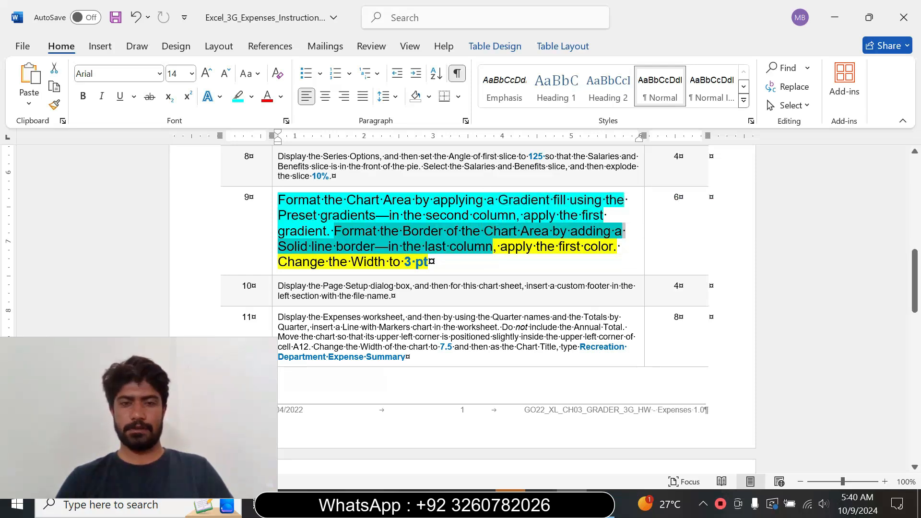
key("alt+Tab")
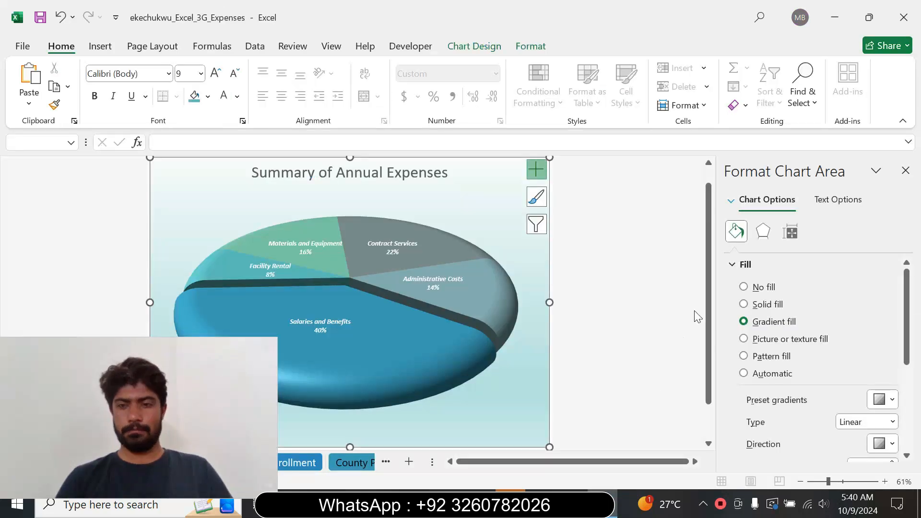
left_click(738, 265)
left_click(736, 285)
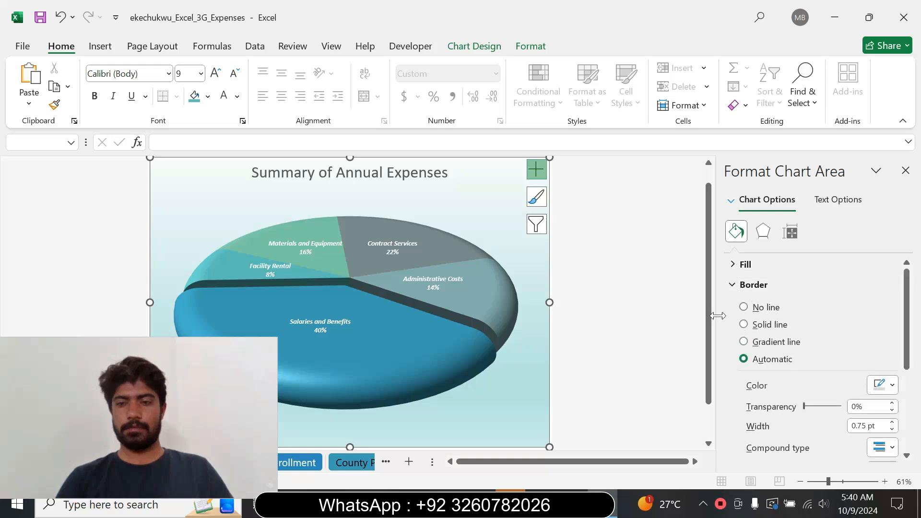
left_click(745, 325)
Highlight the rest of step 9 in Word, from "apply the first color" through "3 pt", in turquoise.
left_click(572, 504)
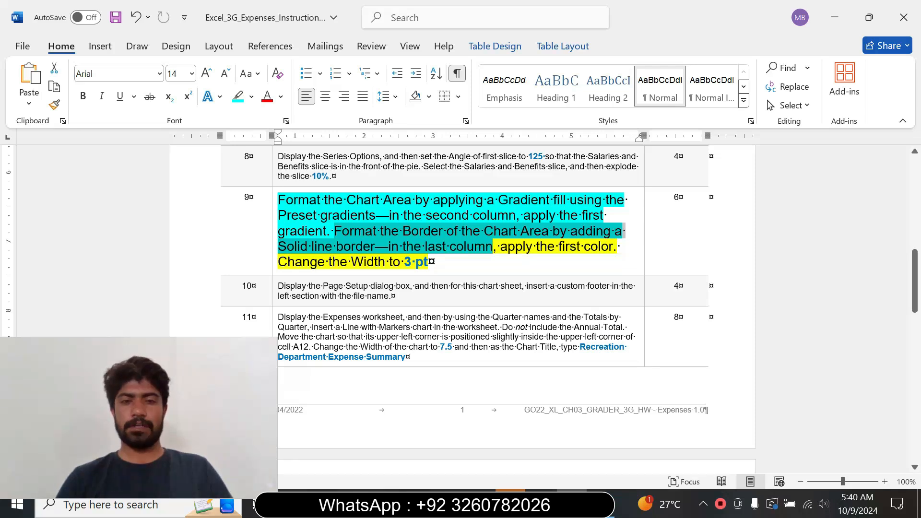
left_click_drag(429, 263, 495, 247)
left_click(587, 240)
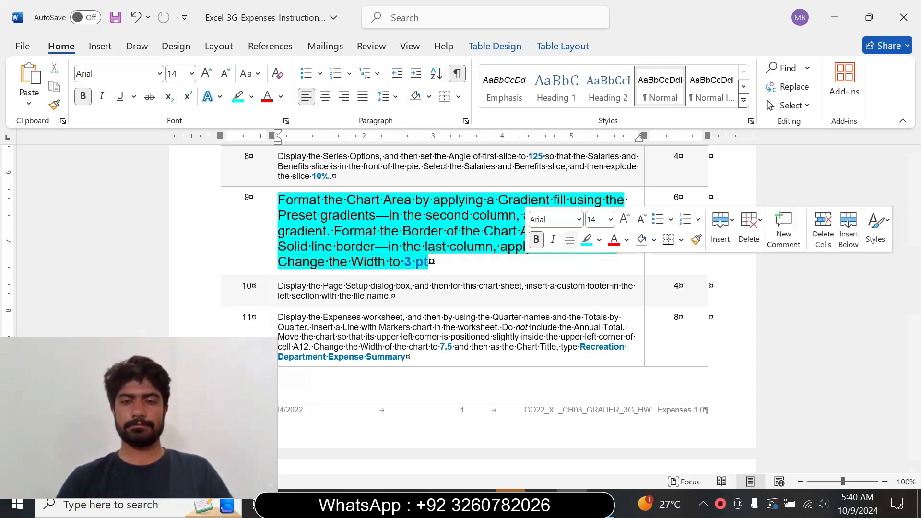
Switch to Excel and set the chart area's border color to the first theme color in the last column.
left_click(474, 247)
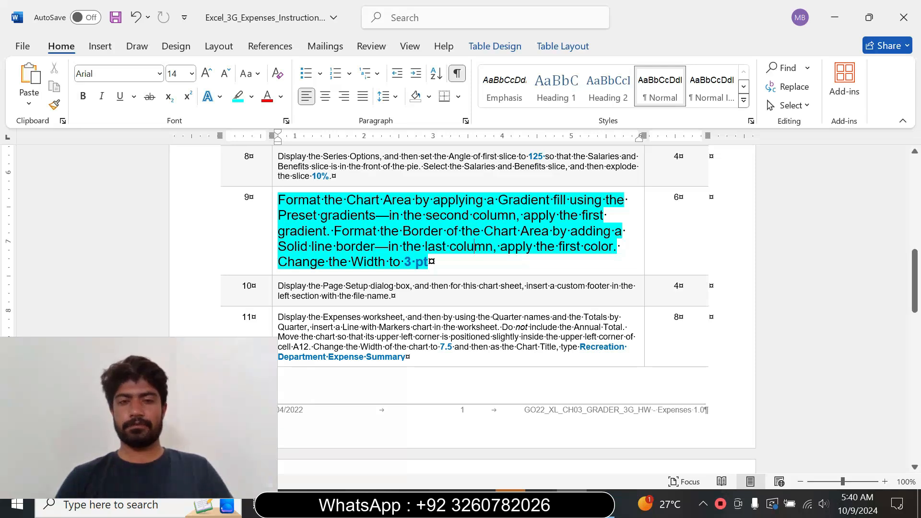
key("alt+Tab")
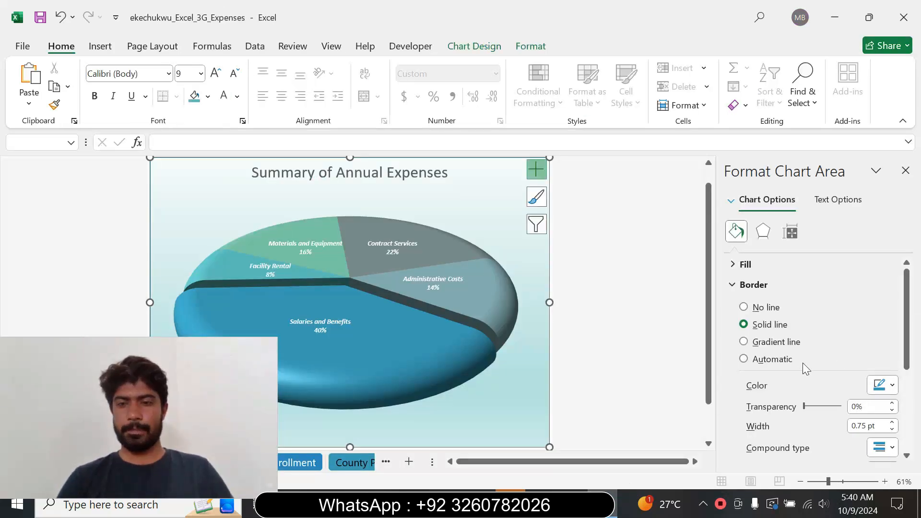
left_click(894, 386)
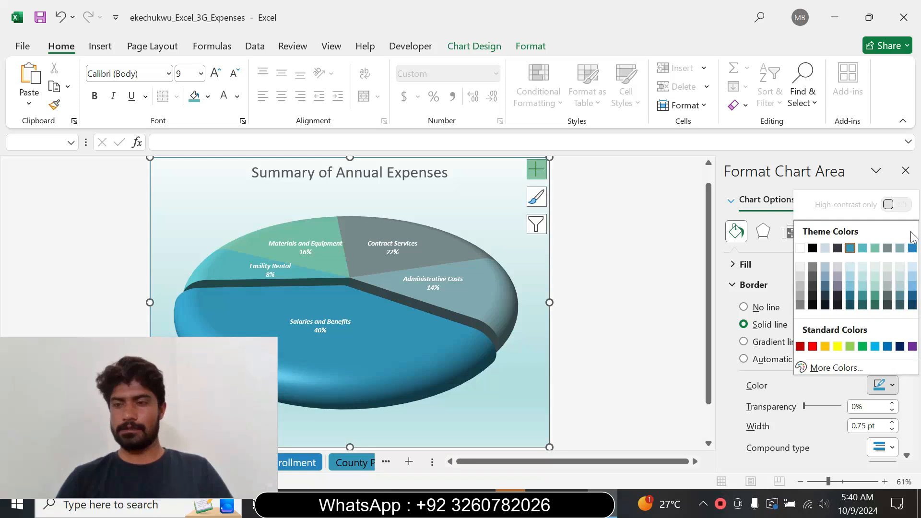
left_click(912, 249)
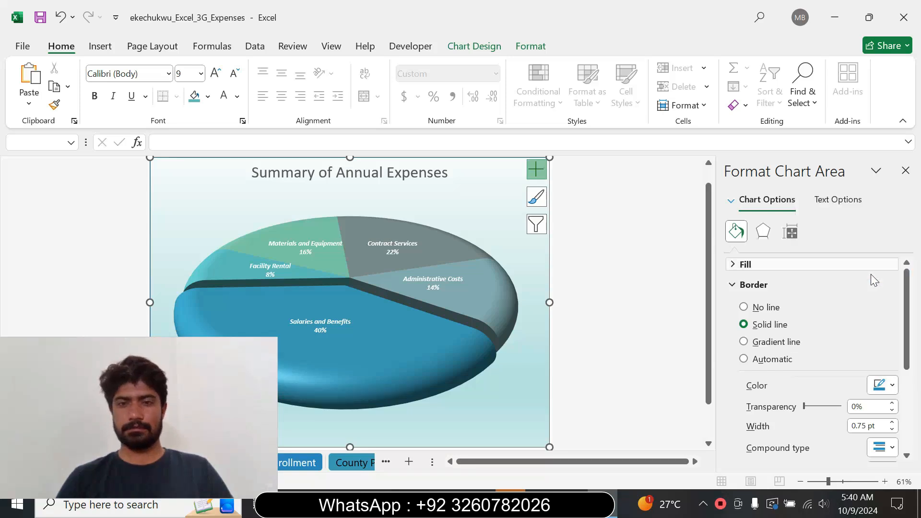
Mark the width wording of step 9 in Word, then set the chart area's border width to 3 pt in Excel.
key("alt+Tab")
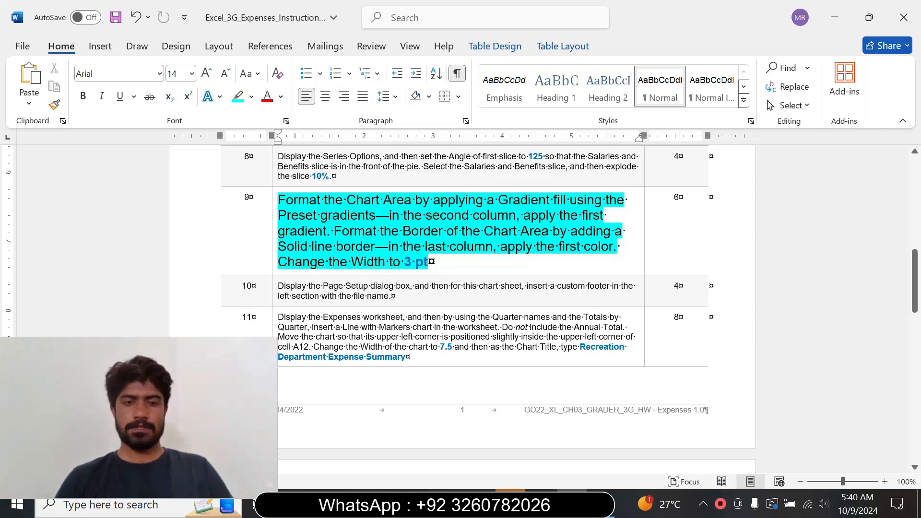
left_click_drag(351, 262, 412, 261)
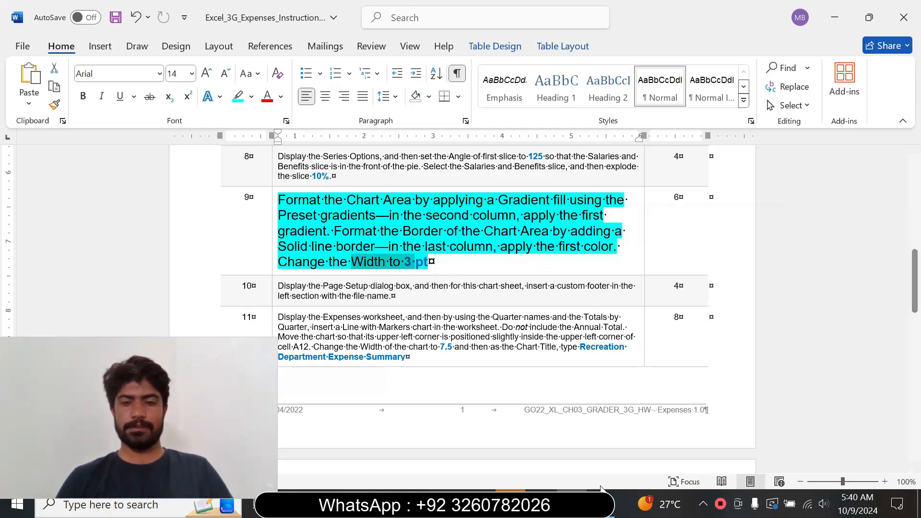
key("alt+Tab")
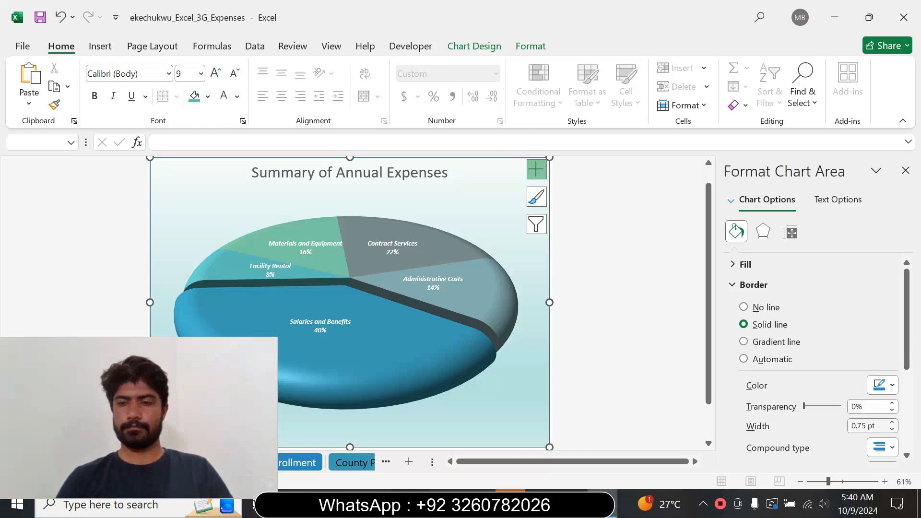
double_click(859, 426)
type("3")
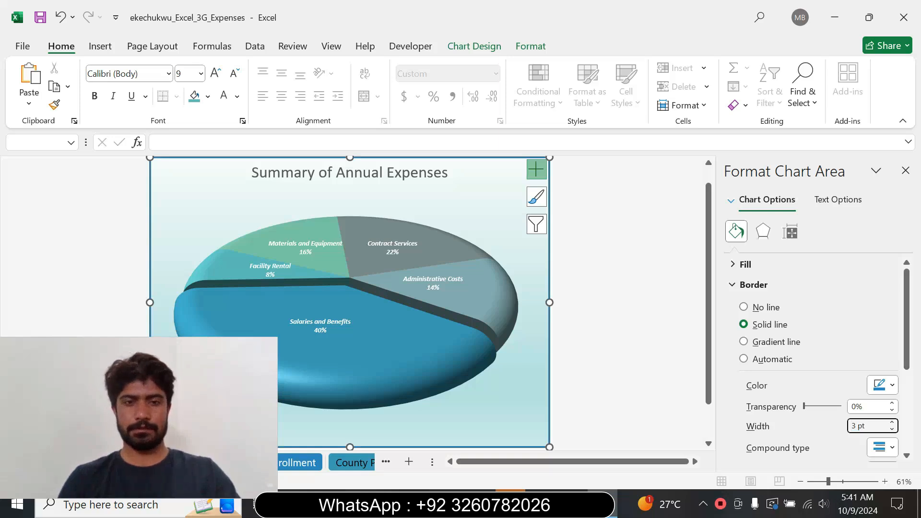
left_click(638, 281)
Return to Word, reset the step 9 instruction text to font size 9 and remove its highlighting.
left_click(603, 504)
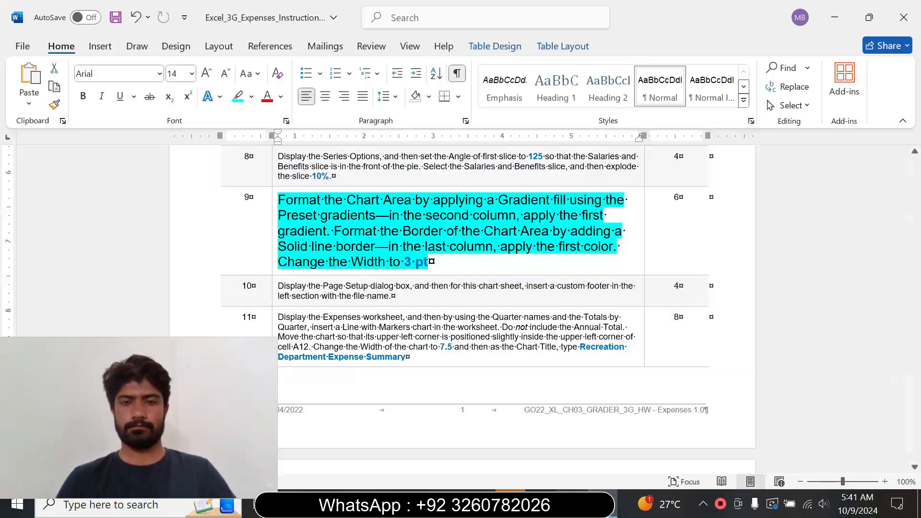
left_click_drag(352, 262, 415, 262)
left_click(273, 259)
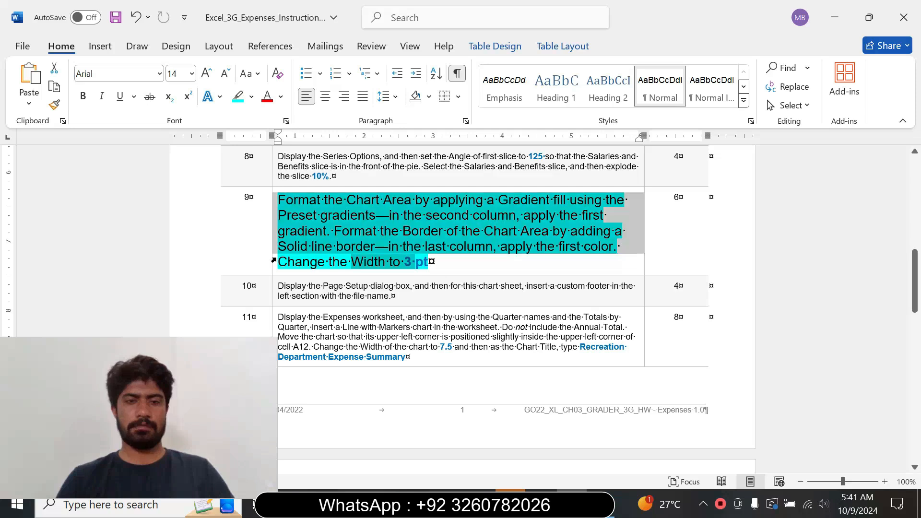
left_click(364, 215)
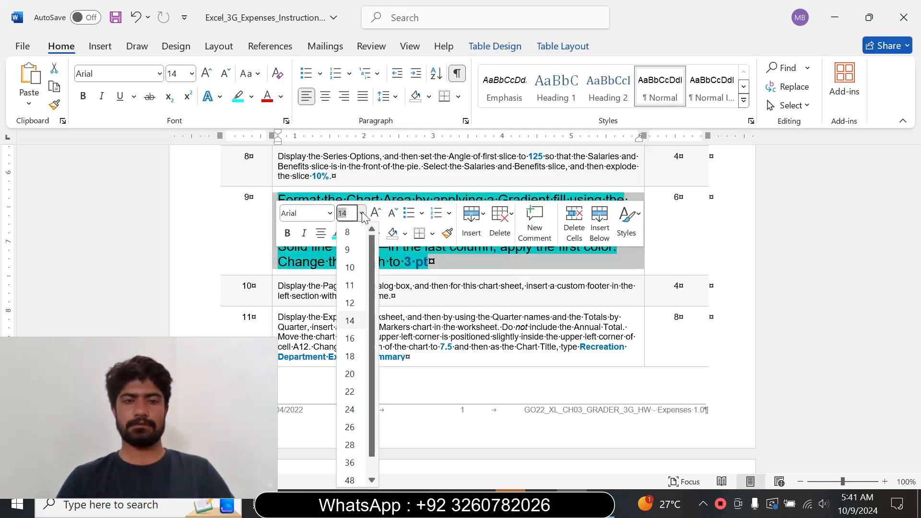
left_click(350, 250)
left_click(350, 234)
left_click(372, 349)
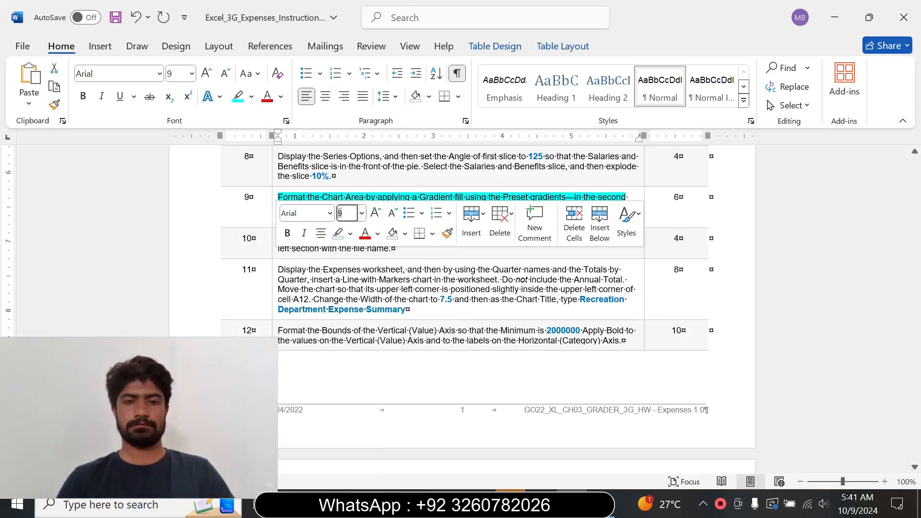
Enlarge the step 10 instruction text to font size 14 and highlight it in yellow.
left_click_drag(915, 281, 915, 293)
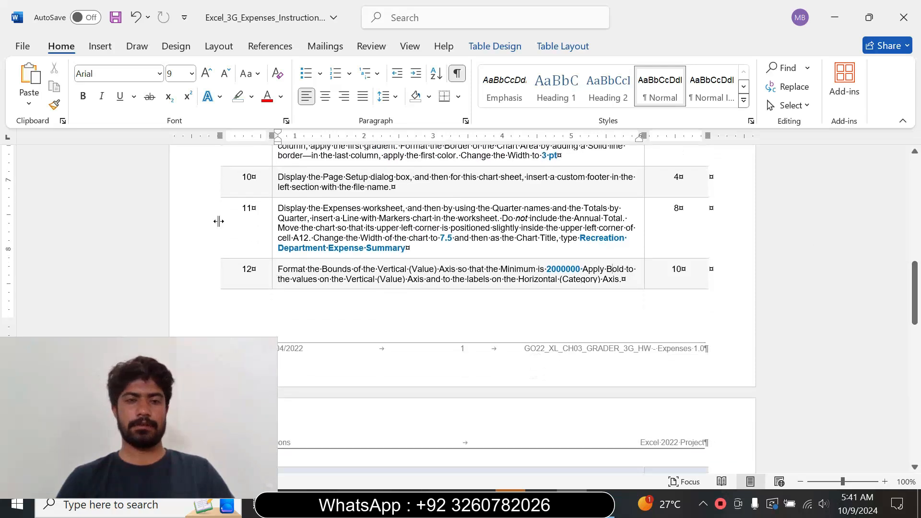
left_click(270, 197)
left_click(360, 150)
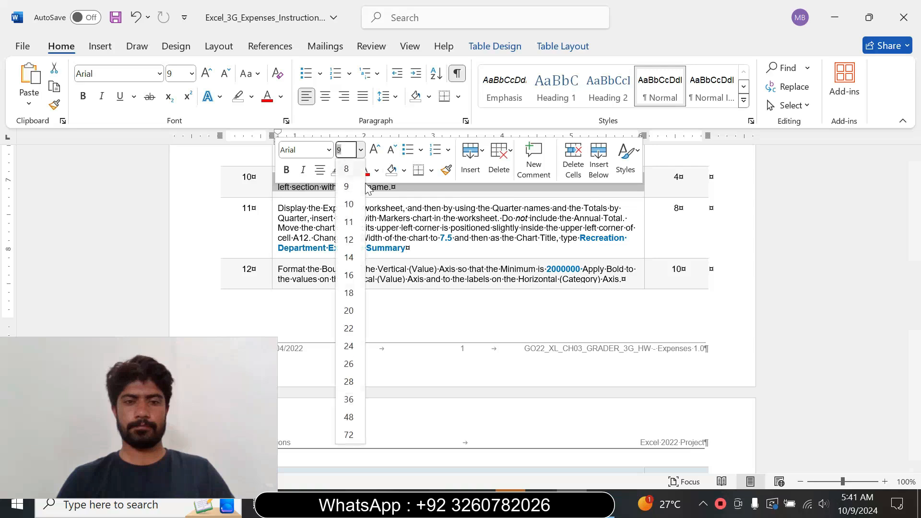
left_click(349, 257)
left_click(350, 170)
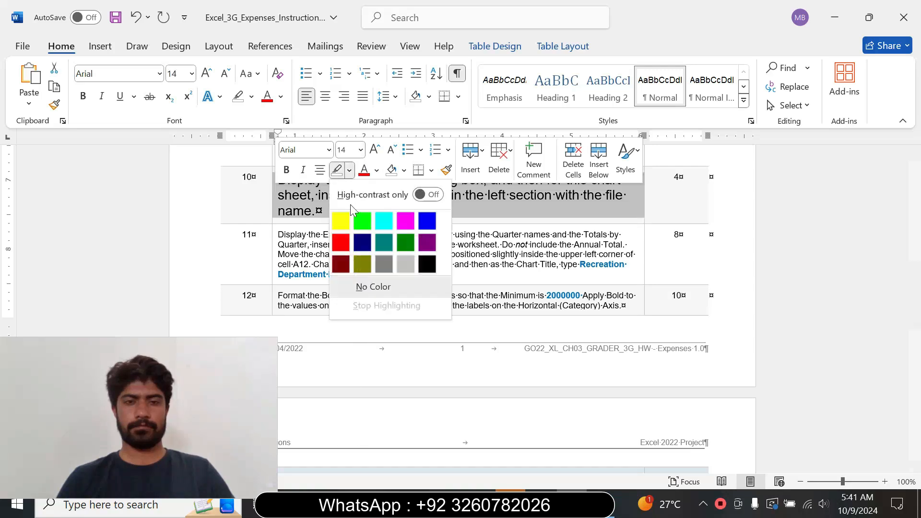
left_click(341, 221)
left_click(375, 254)
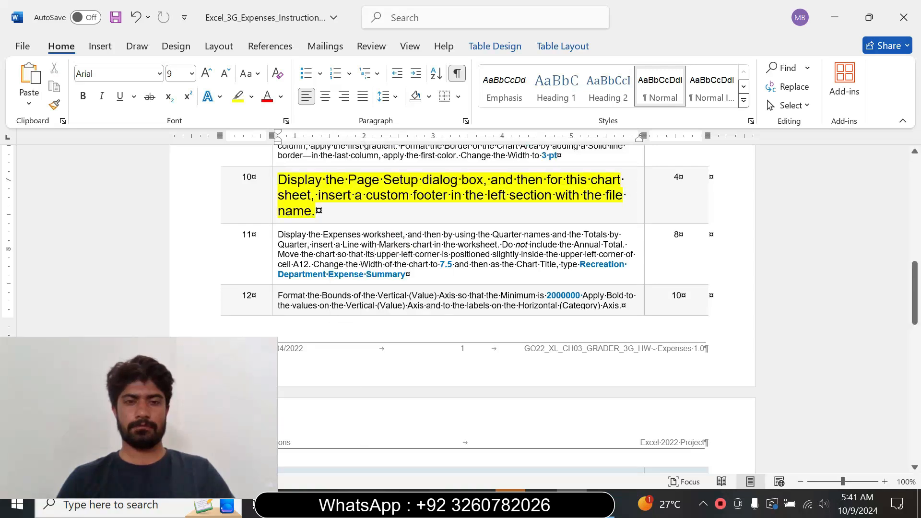
Change the highlighting of the whole step 10 instruction to turquoise.
left_click(274, 194)
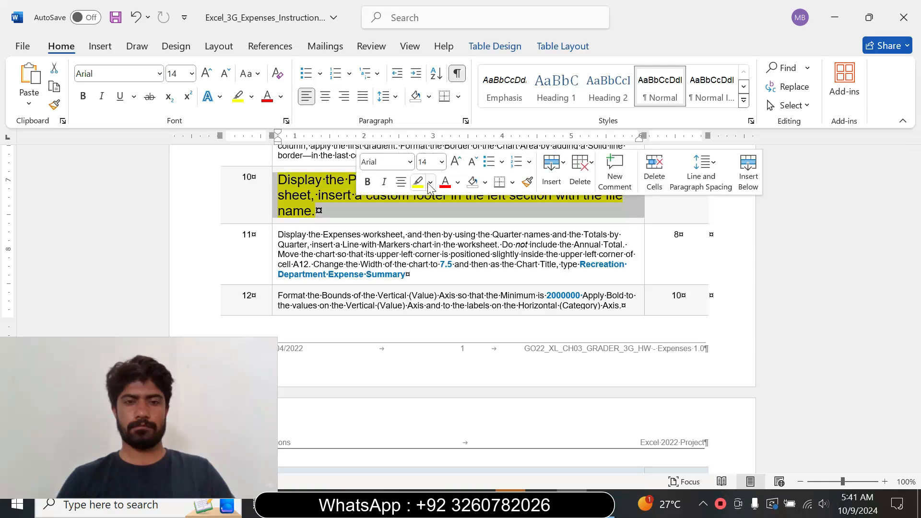
left_click(429, 187)
left_click(468, 232)
left_click(340, 220)
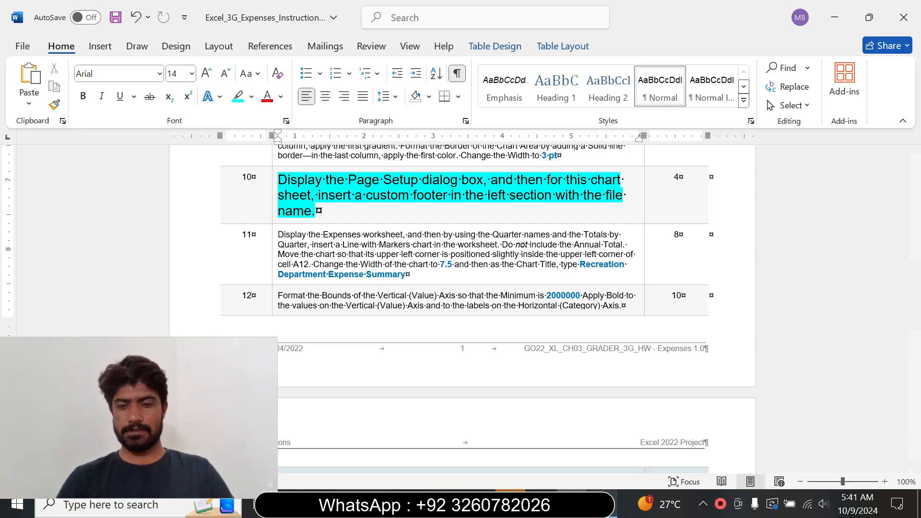
In Excel, use Page Setup to give the pie chart sheet a custom footer with the file name in the left section.
mouse_move(602, 504)
left_click(603, 439)
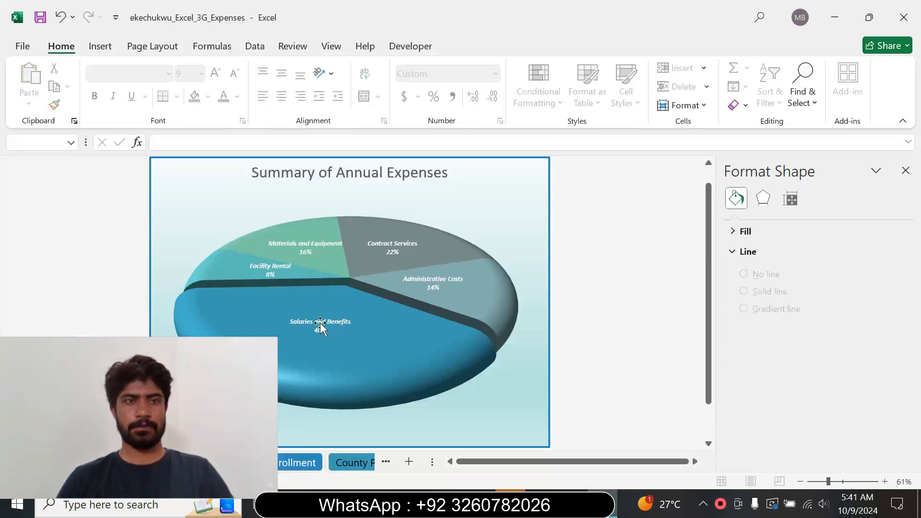
left_click(152, 46)
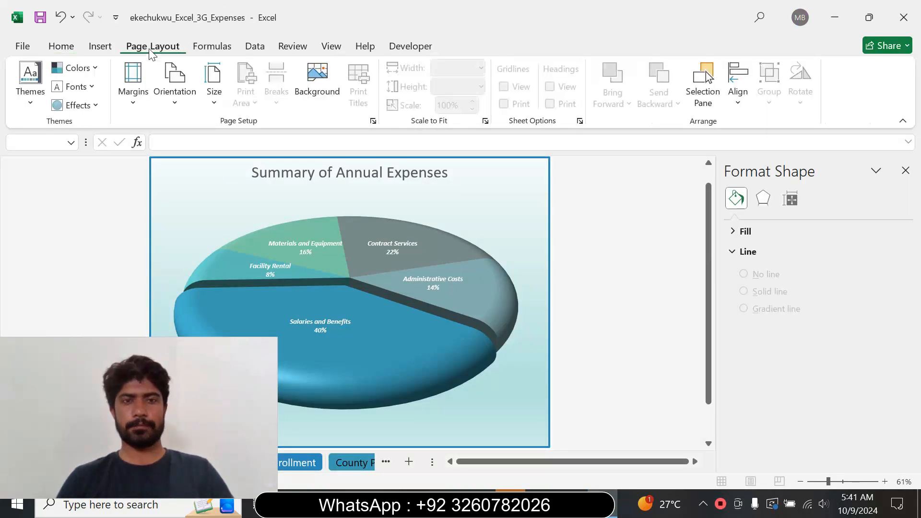
left_click(373, 121)
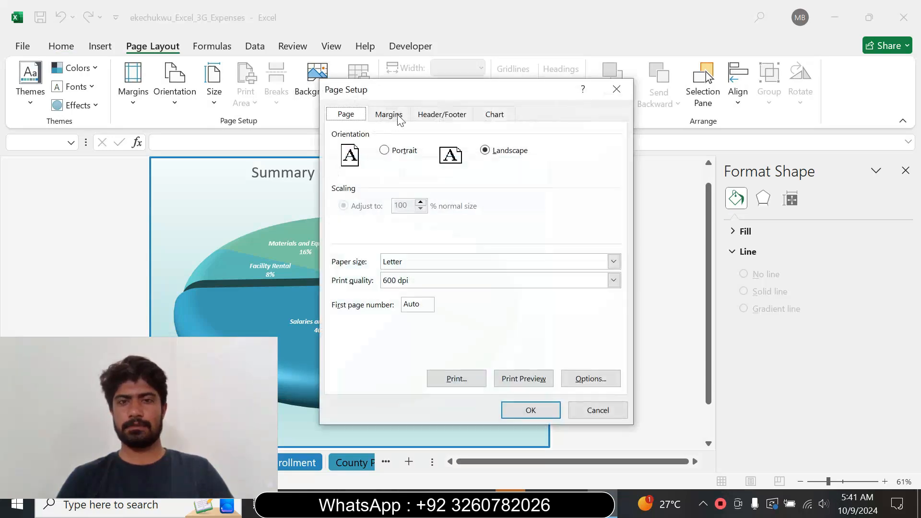
left_click(440, 115)
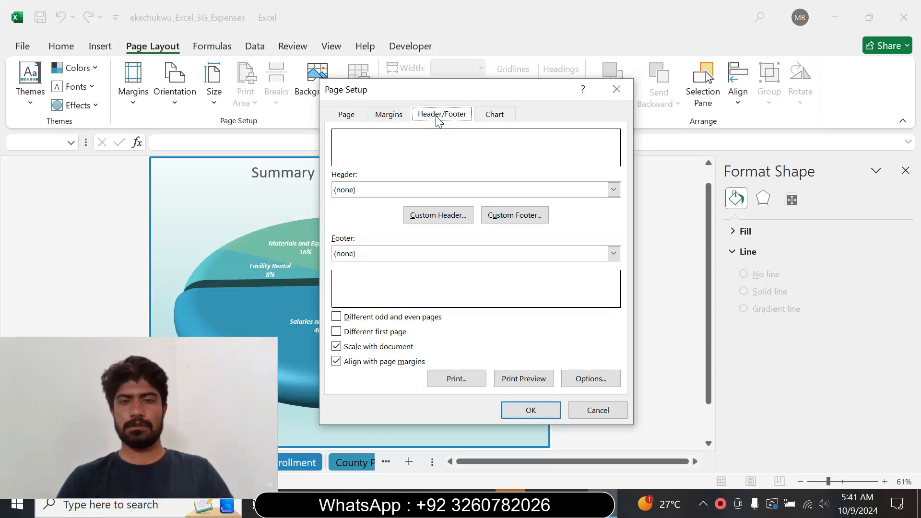
left_click(502, 216)
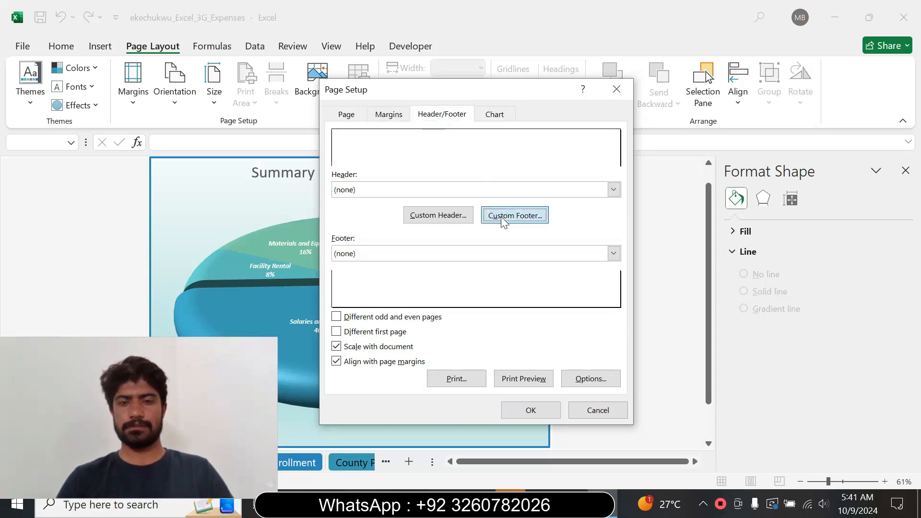
key("alt+Tab")
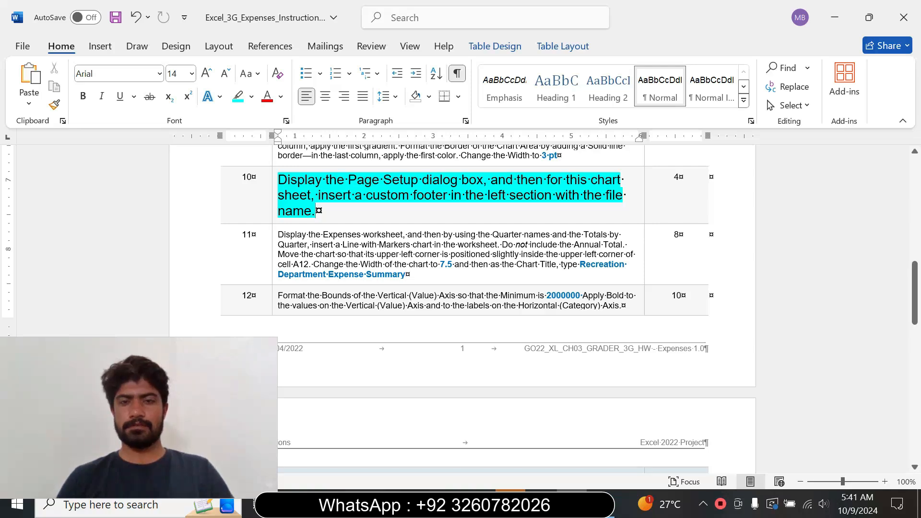
key("alt+Tab")
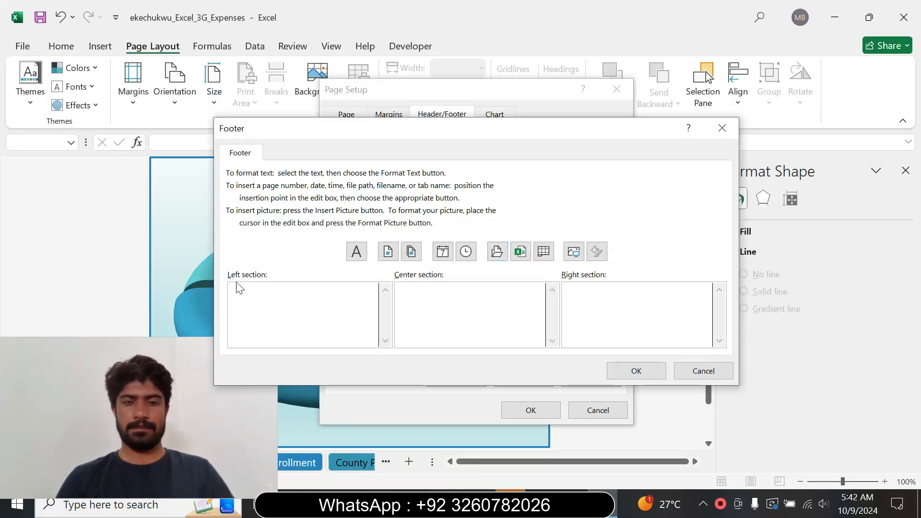
left_click(521, 252)
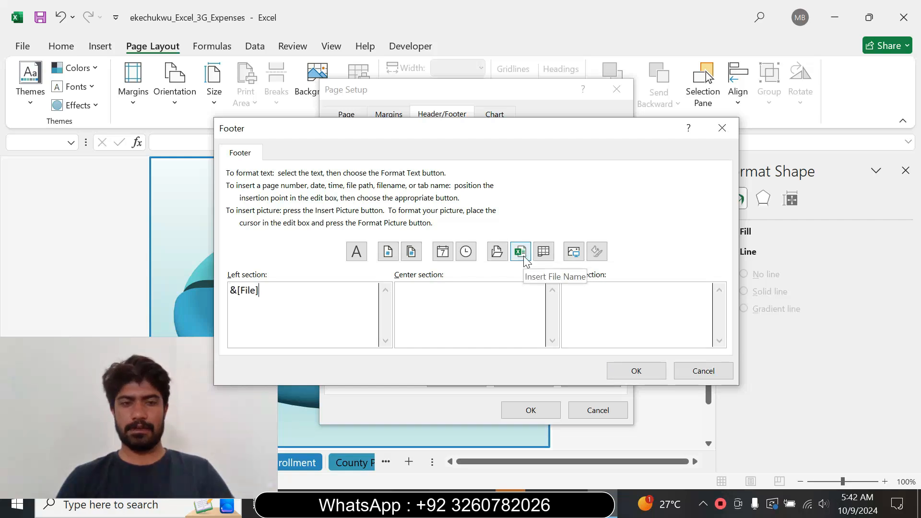
left_click(626, 372)
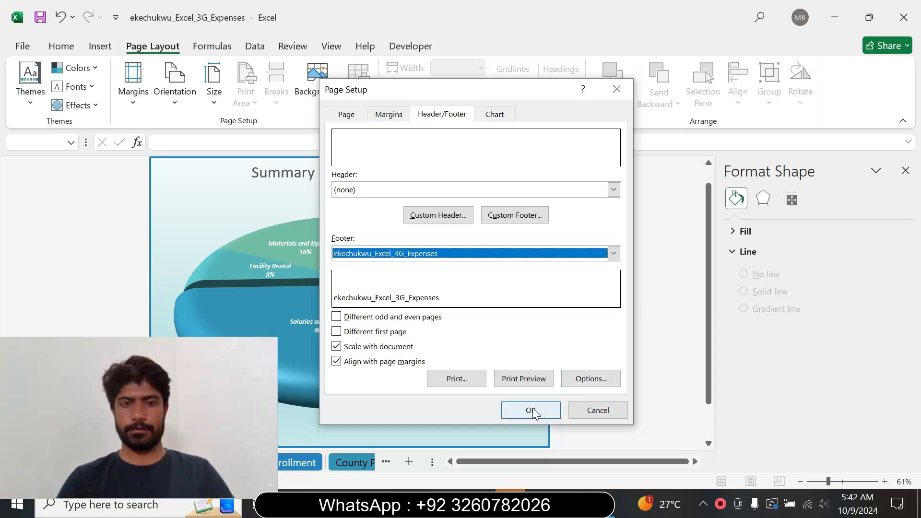
left_click(530, 410)
Switch to Word, reset the step 10 instruction text to font size 9 and remove its highlighting.
key("alt+Tab")
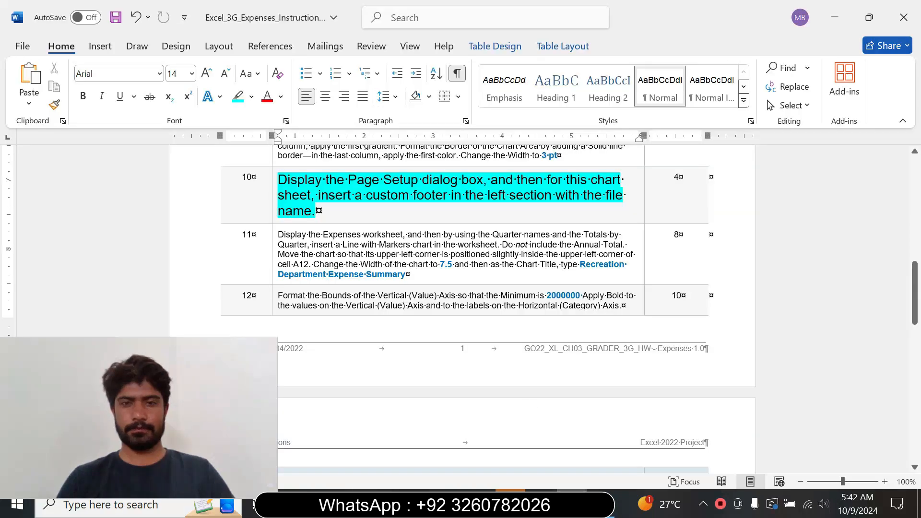
right_click(271, 215)
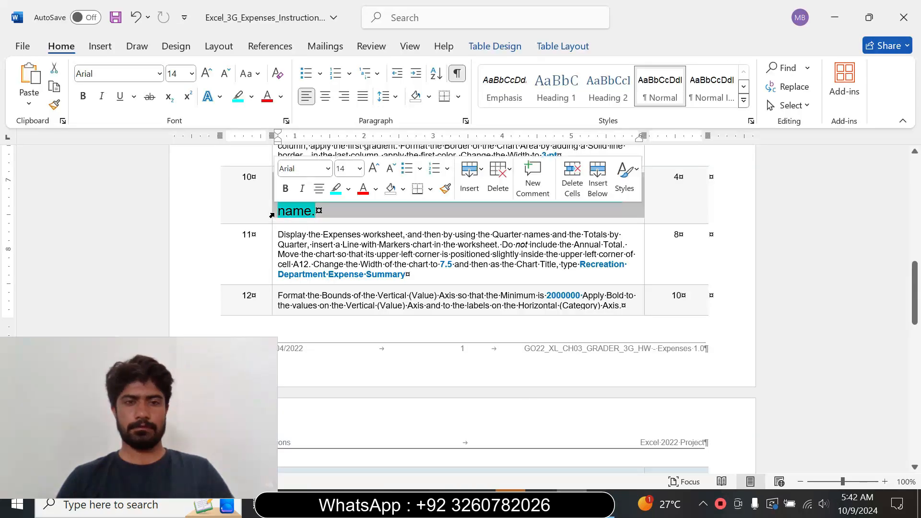
left_click(360, 168)
left_click(350, 198)
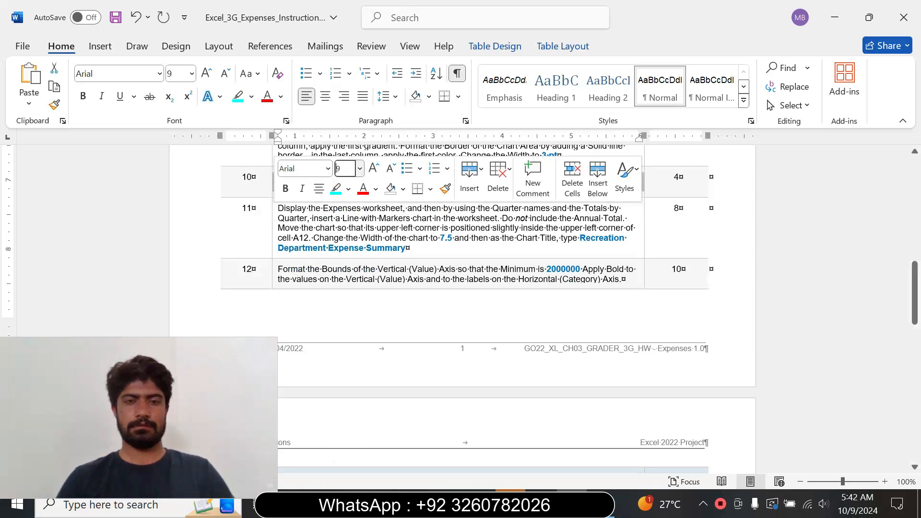
left_click(349, 192)
left_click(367, 306)
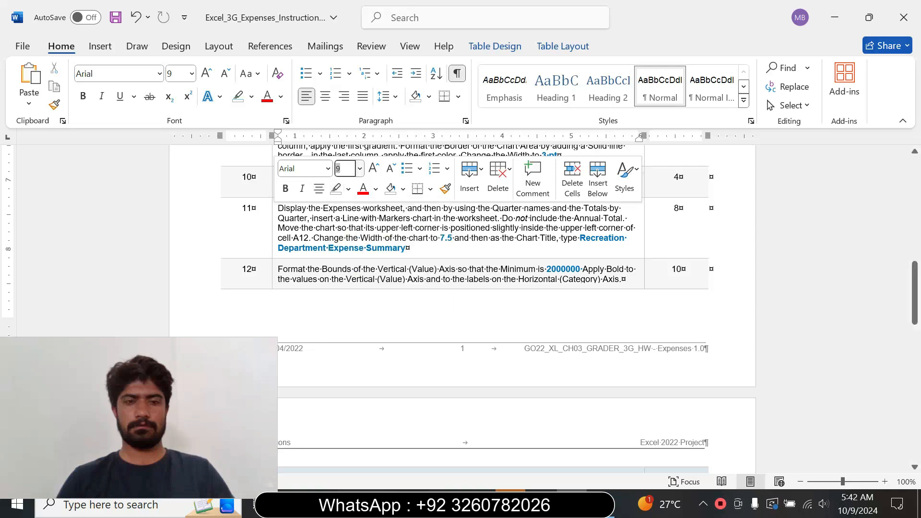
right_click(363, 278)
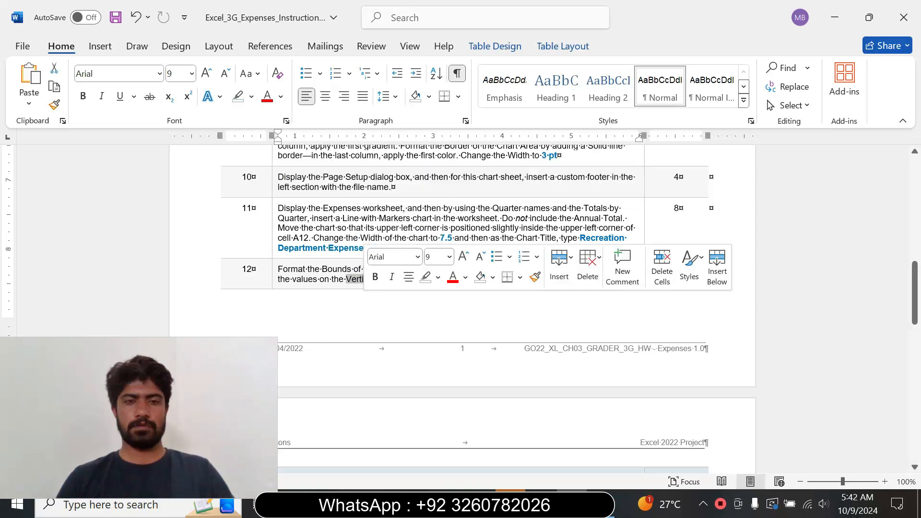
Enlarge the step 11 instruction text to font size 14 and highlight it in yellow.
left_click(271, 248)
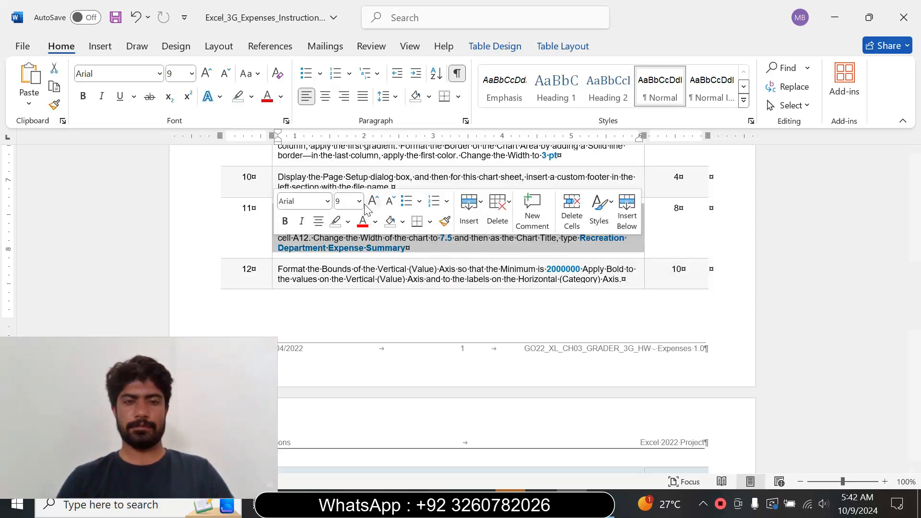
left_click(360, 201)
left_click(347, 309)
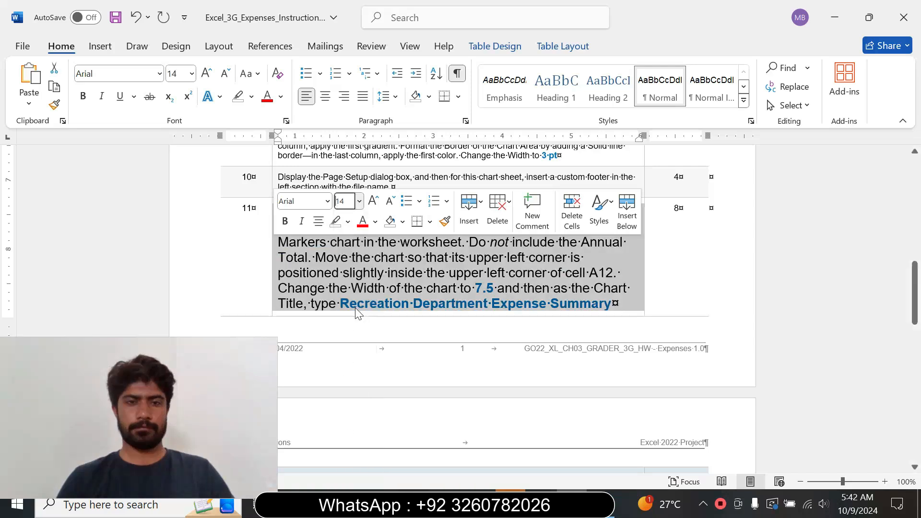
left_click(348, 222)
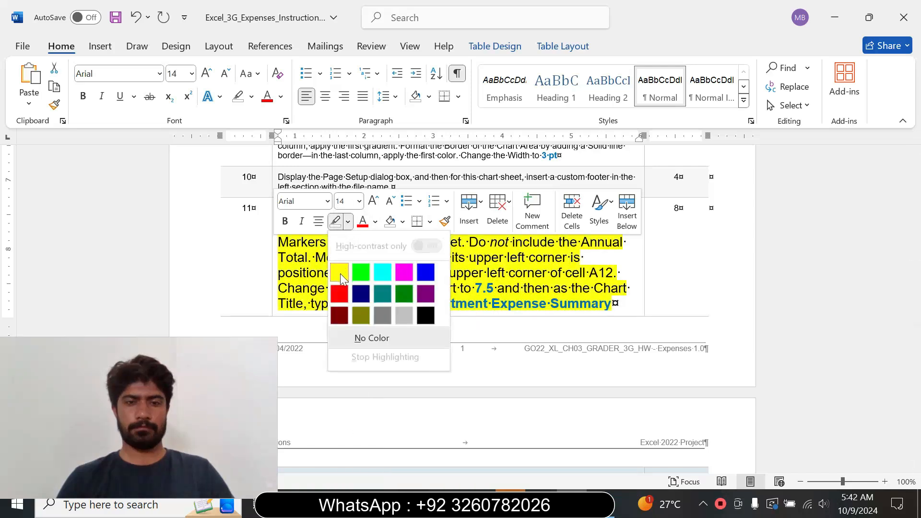
left_click(341, 272)
left_click(340, 272)
Change the highlighting of the first part of step 11, up to "Do not include the Annual Total.", to turquoise.
left_click_drag(278, 211, 307, 257)
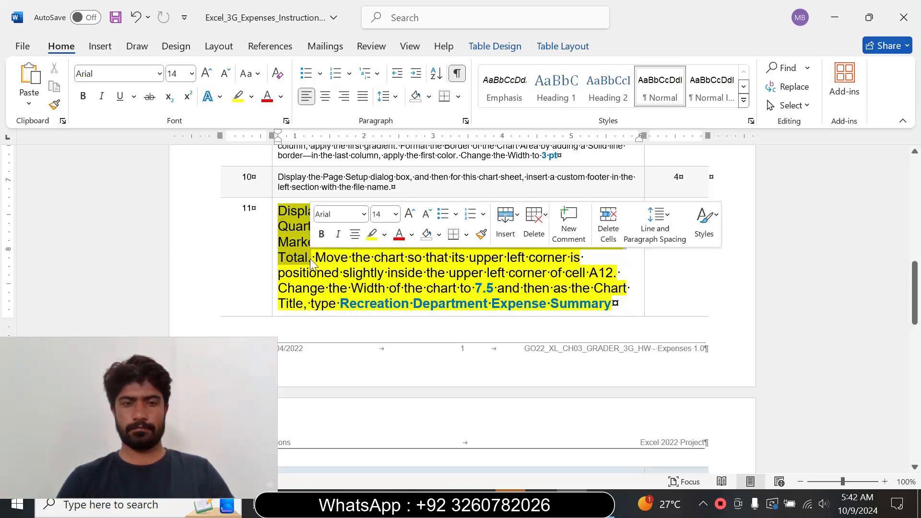
left_click(387, 237)
left_click(418, 285)
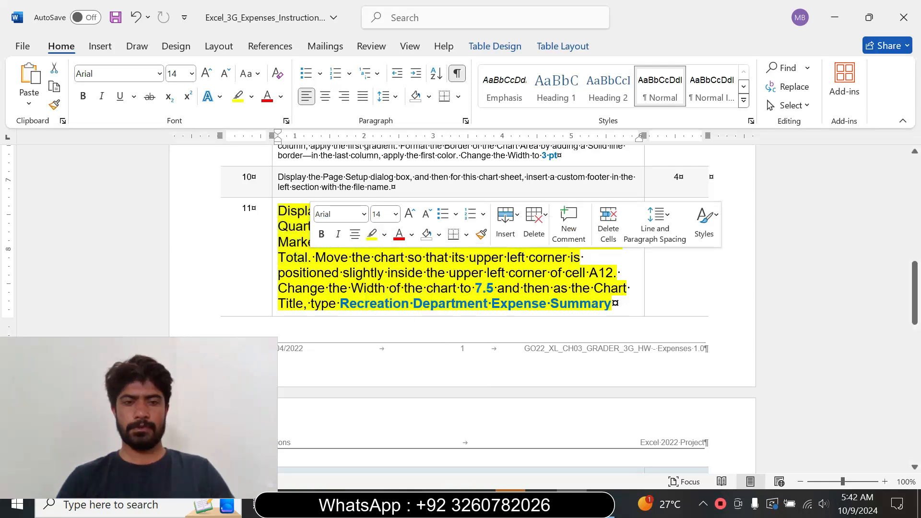
left_click(415, 288)
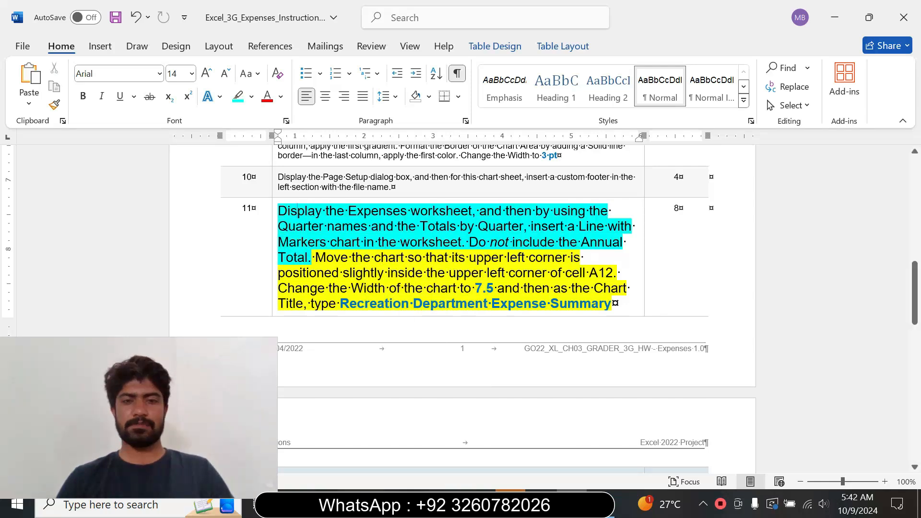
Mark "Display the Expenses worksheet" in step 11, then switch to Excel and display the Expenses worksheet.
left_click_drag(278, 211, 472, 211)
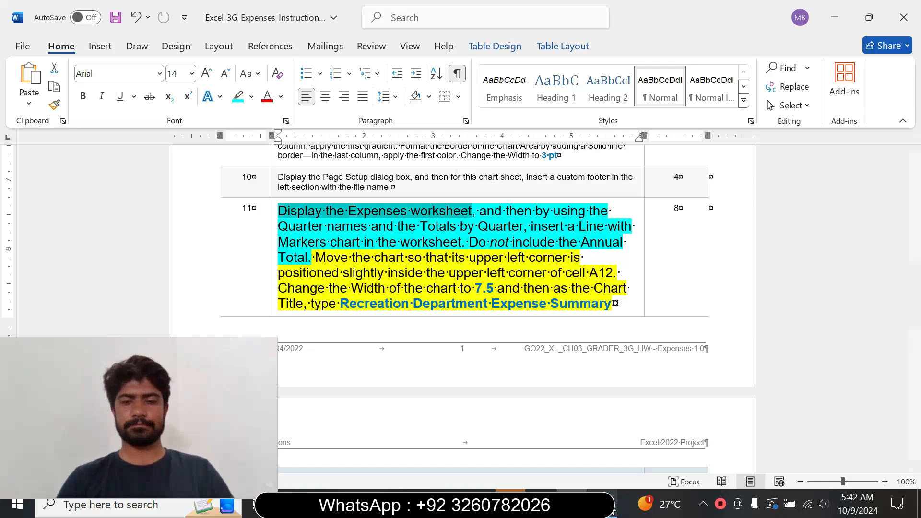
left_click(599, 505)
left_click_drag(151, 348, 811, 342)
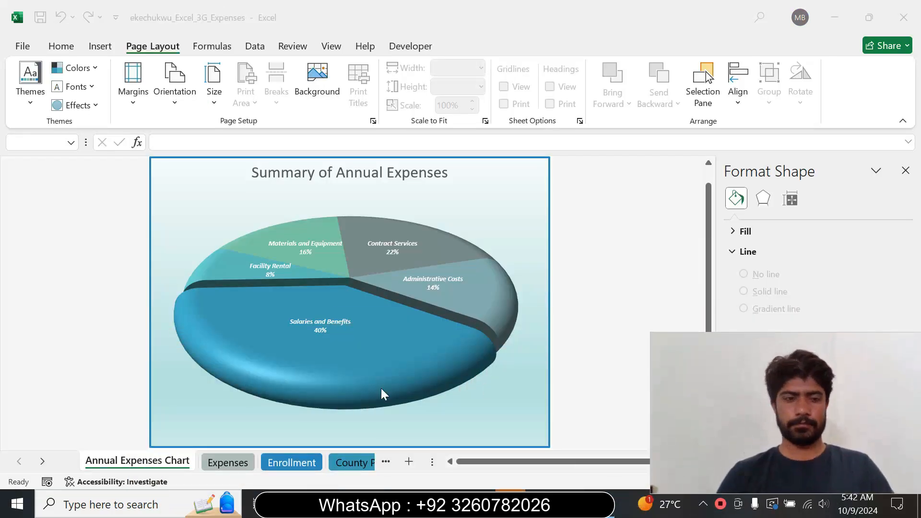
left_click(242, 464)
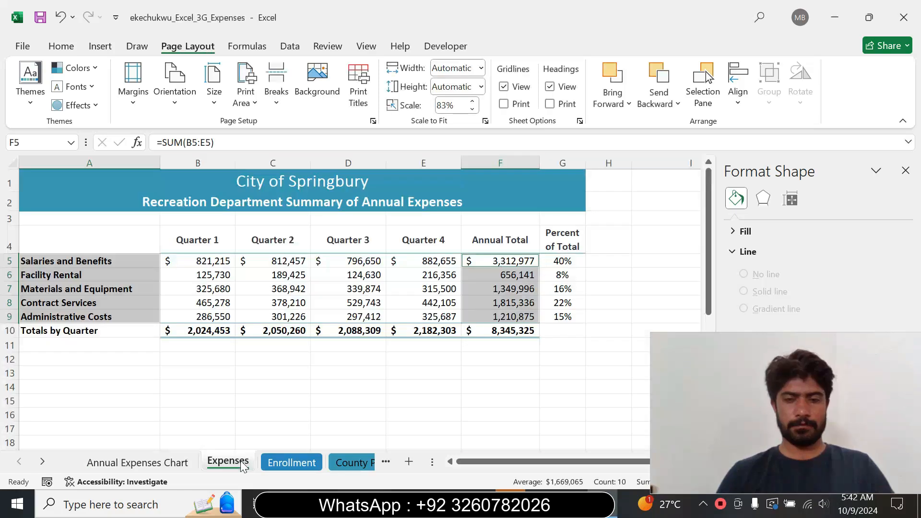
left_click_drag(675, 438, 707, 425)
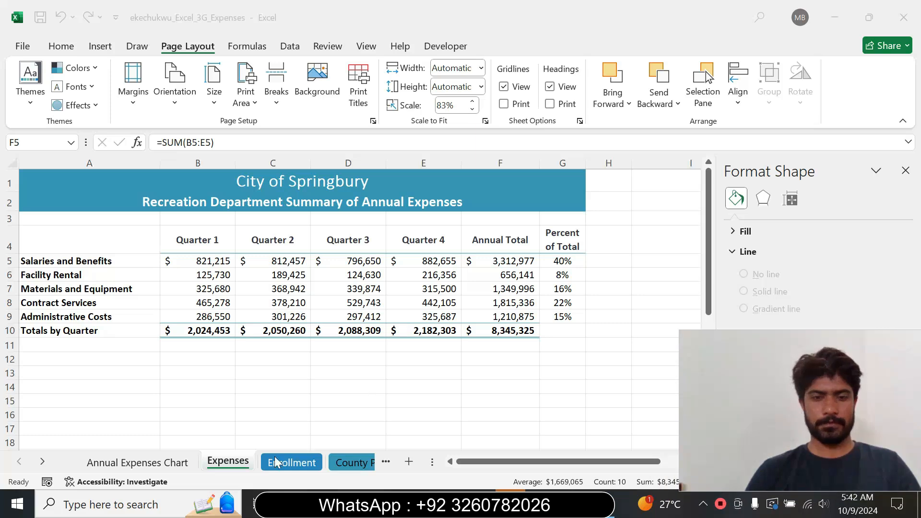
Check the chart's source data in step 11, then select the quarter names B4:E4 and the quarterly totals B10:E10 in Excel.
key("alt+Tab")
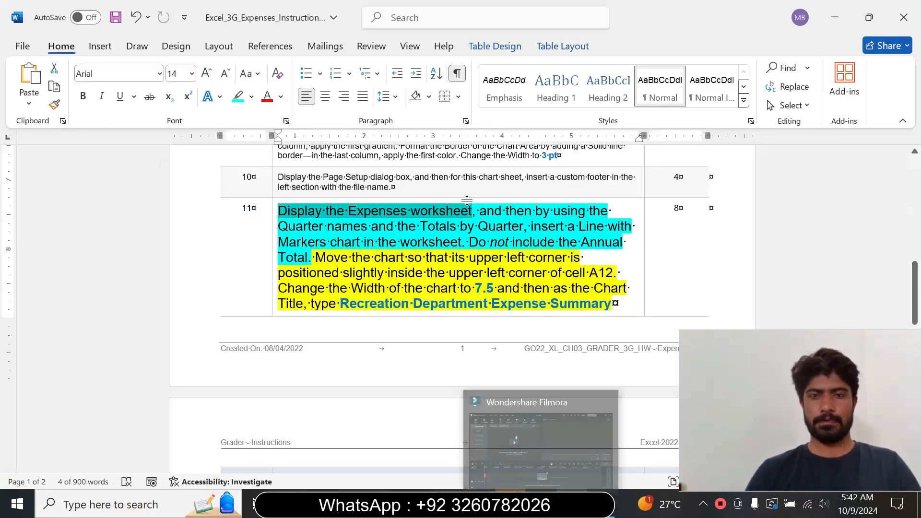
left_click_drag(327, 227, 504, 232)
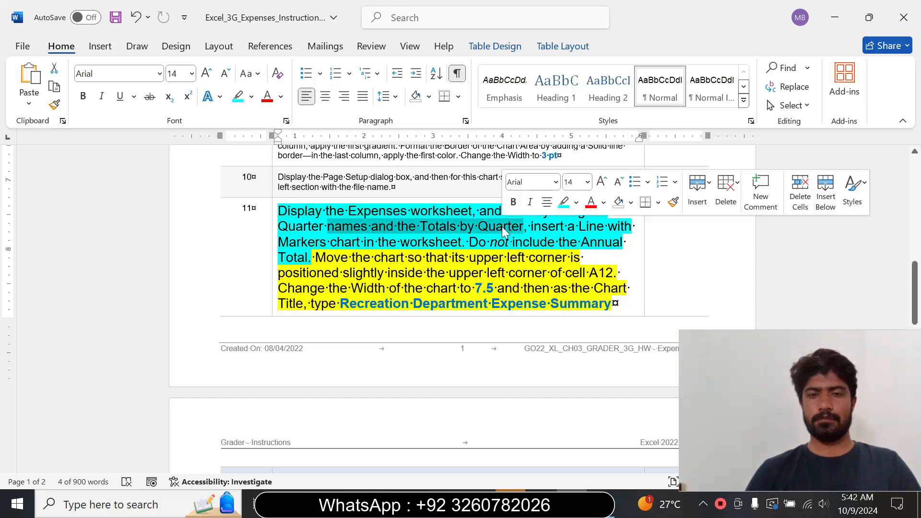
key("alt+Tab")
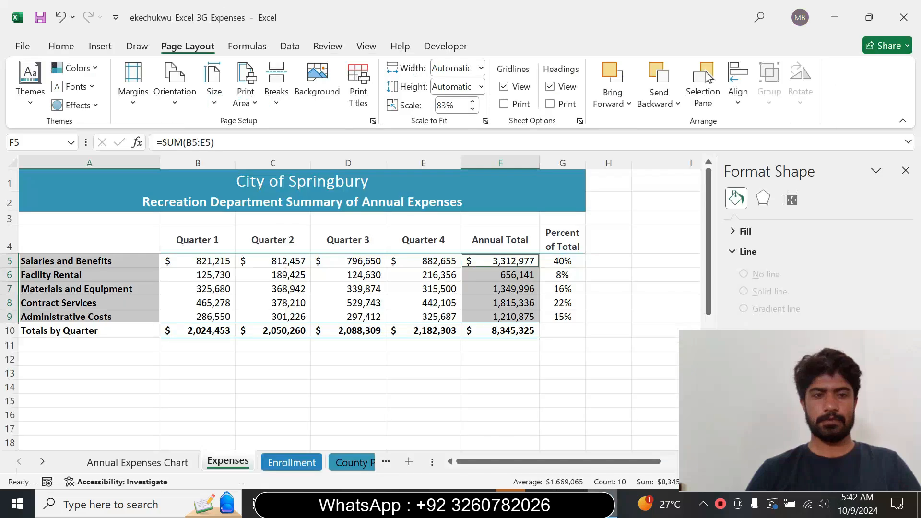
left_click(201, 248)
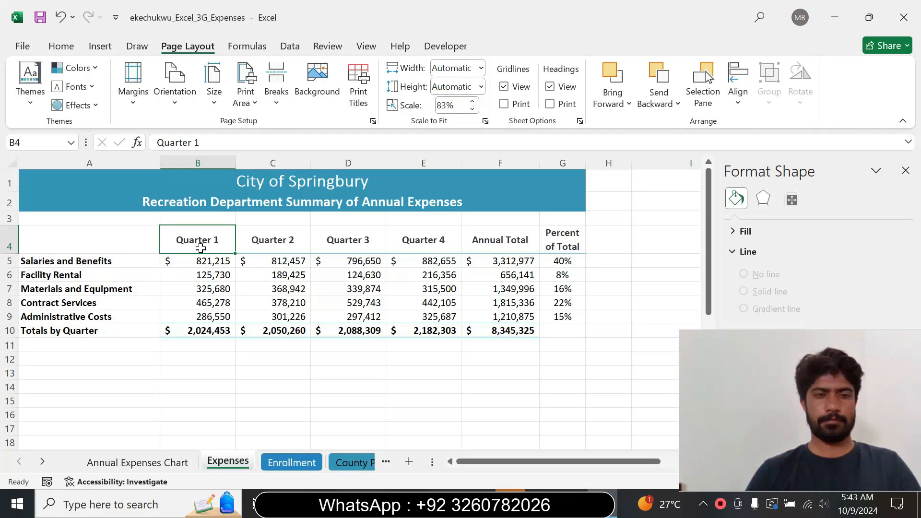
left_click_drag(200, 248, 418, 236)
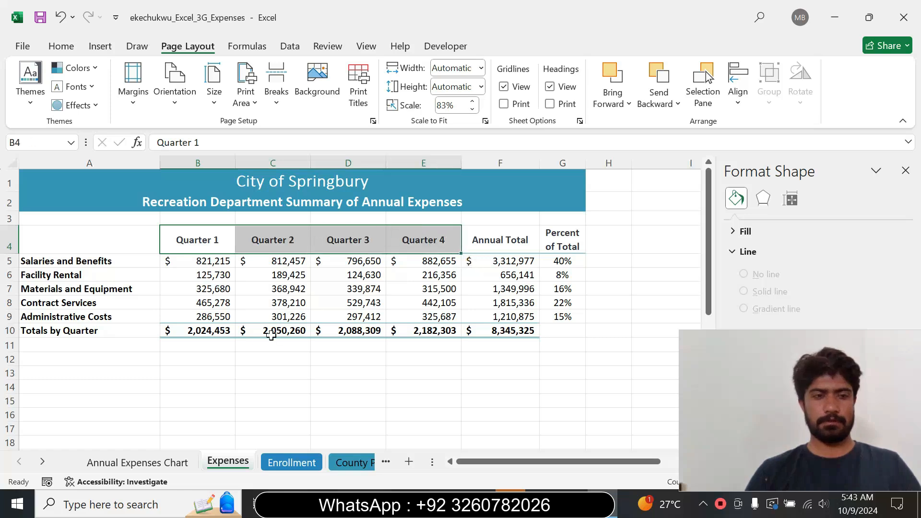
left_click_drag(178, 335, 424, 324)
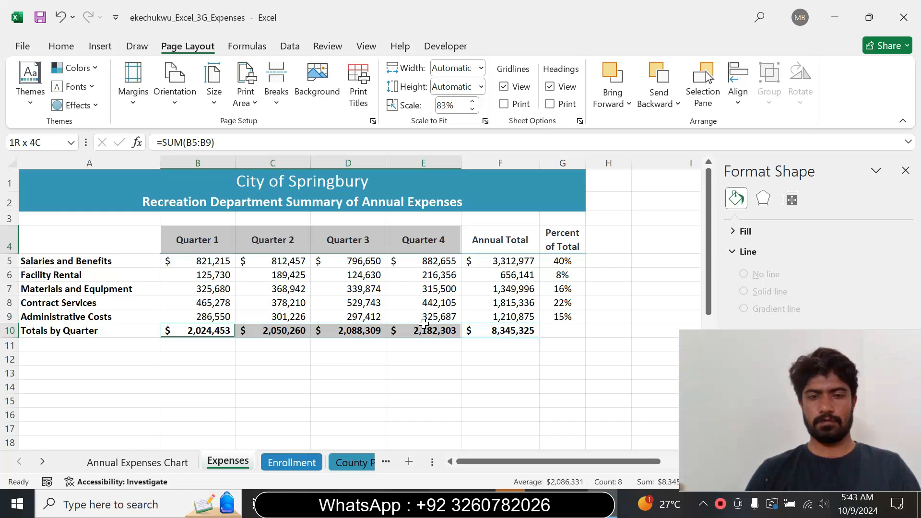
key("alt+Tab")
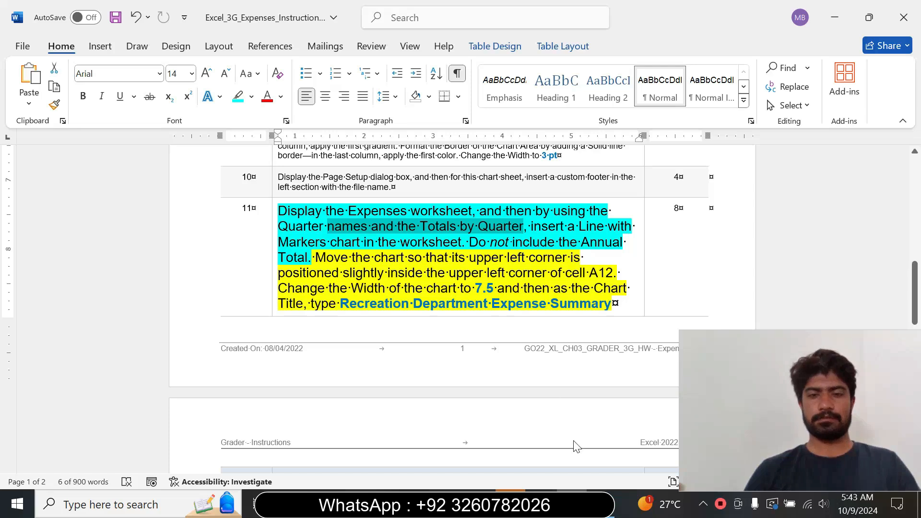
key("alt+Tab")
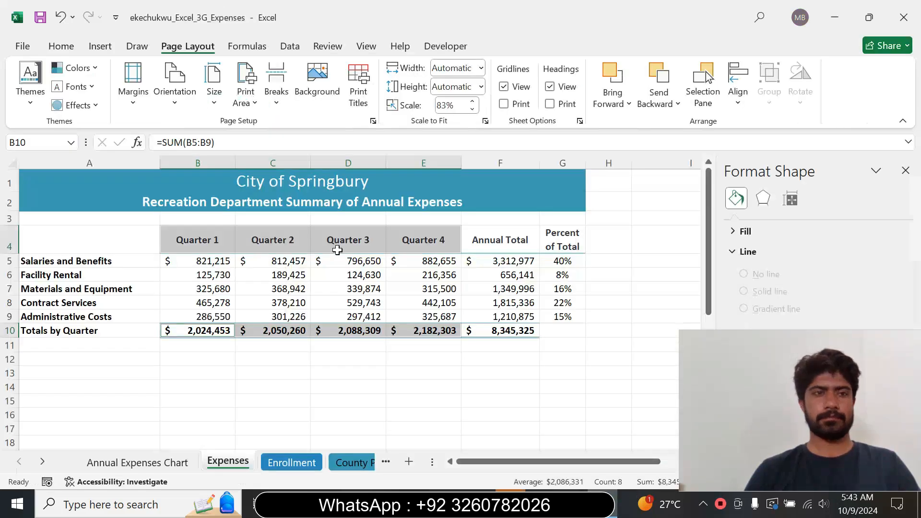
Insert a Line with Markers chart from the selected quarter names and totals.
left_click(100, 48)
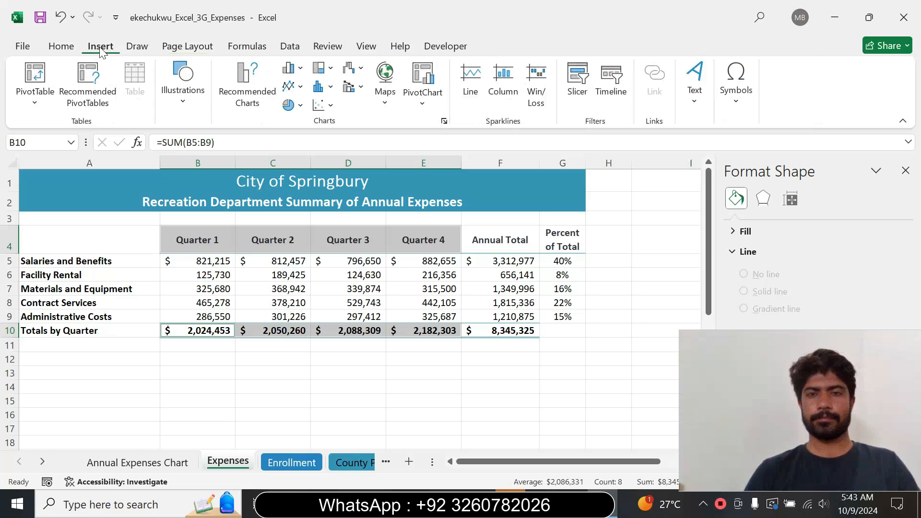
left_click(263, 92)
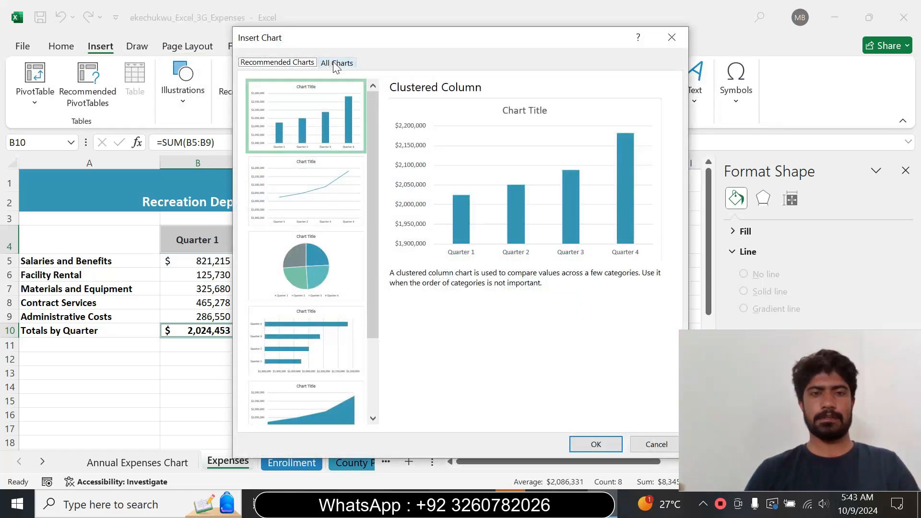
left_click(335, 63)
left_click(283, 135)
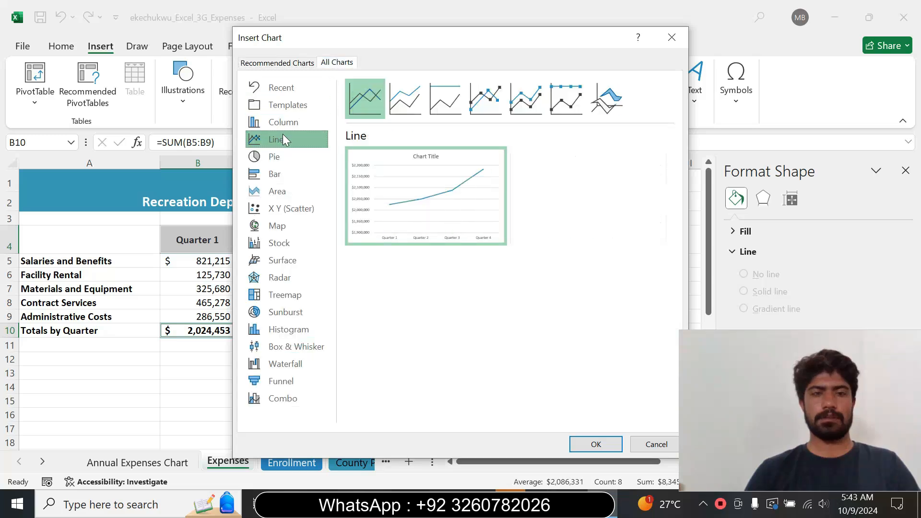
left_click(571, 503)
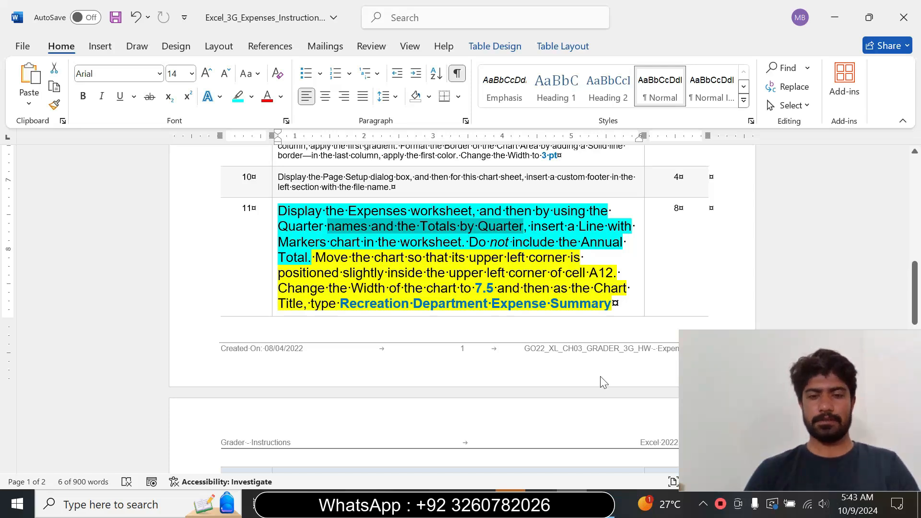
key("alt+Tab")
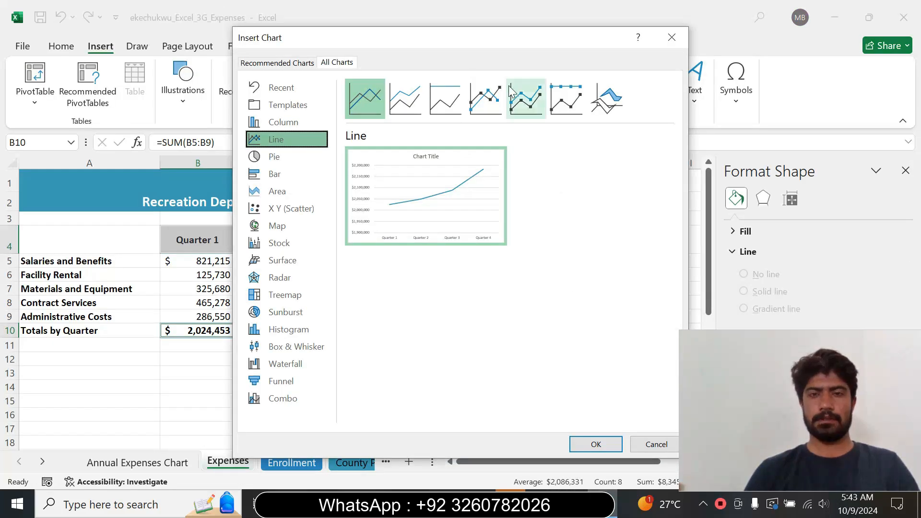
left_click(490, 102)
left_click(595, 444)
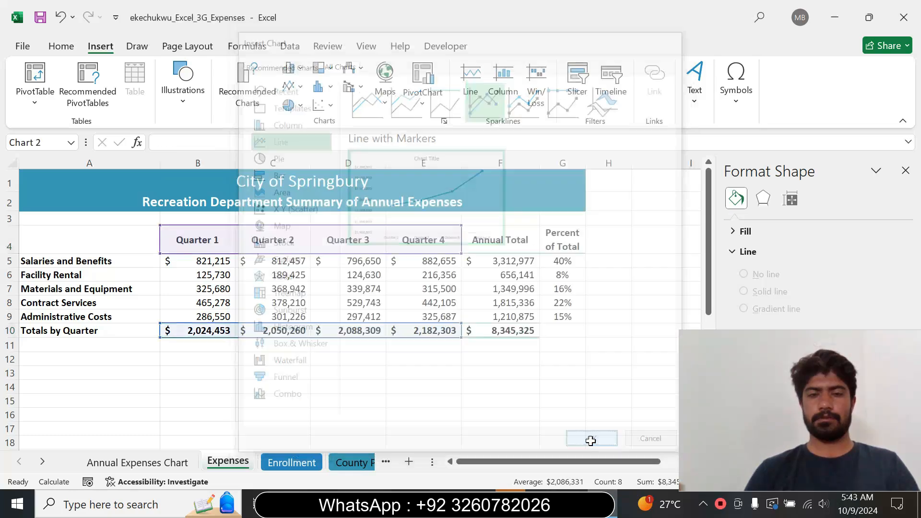
Switch to Word and change the highlighting of the rest of step 11, from "Move the chart" to its end, to turquoise.
key("alt+Tab")
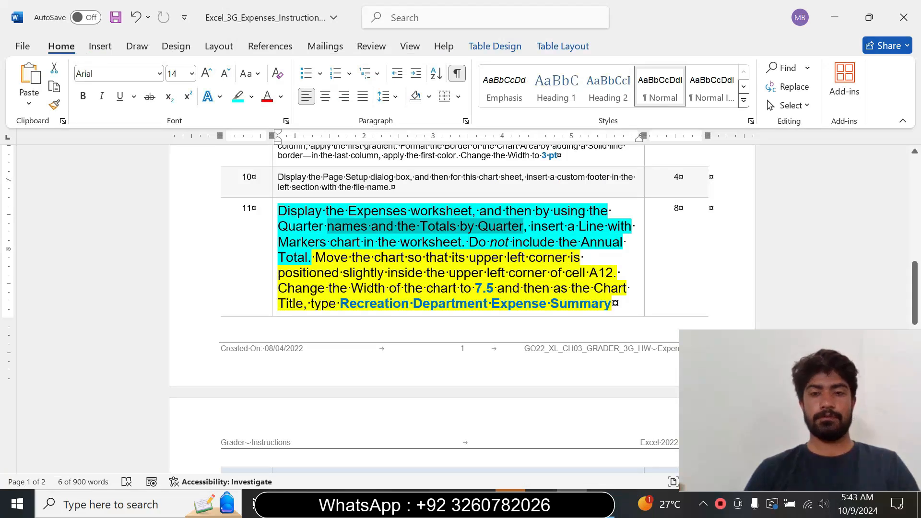
left_click_drag(314, 258, 612, 304)
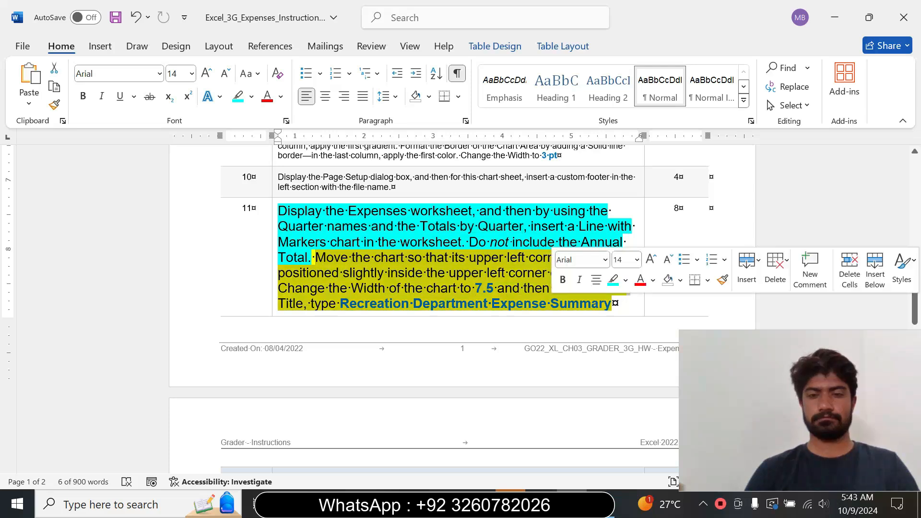
left_click(613, 280)
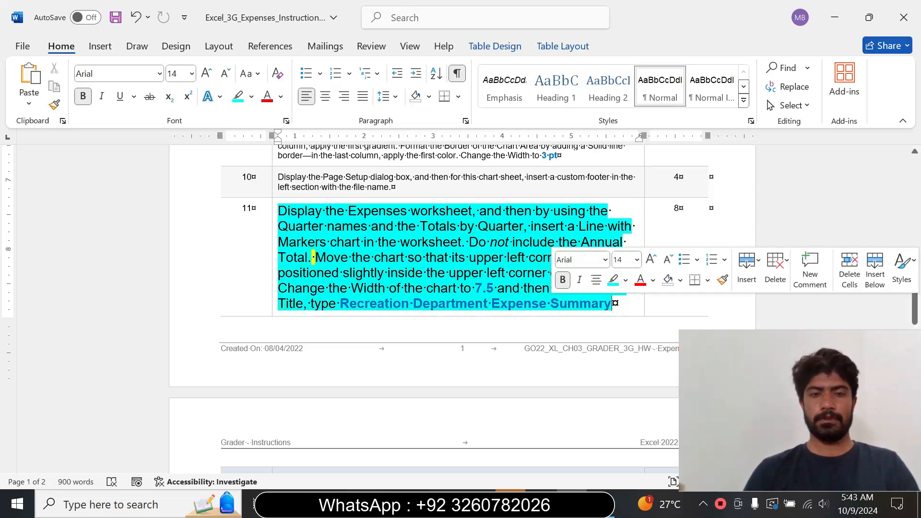
left_click(396, 257)
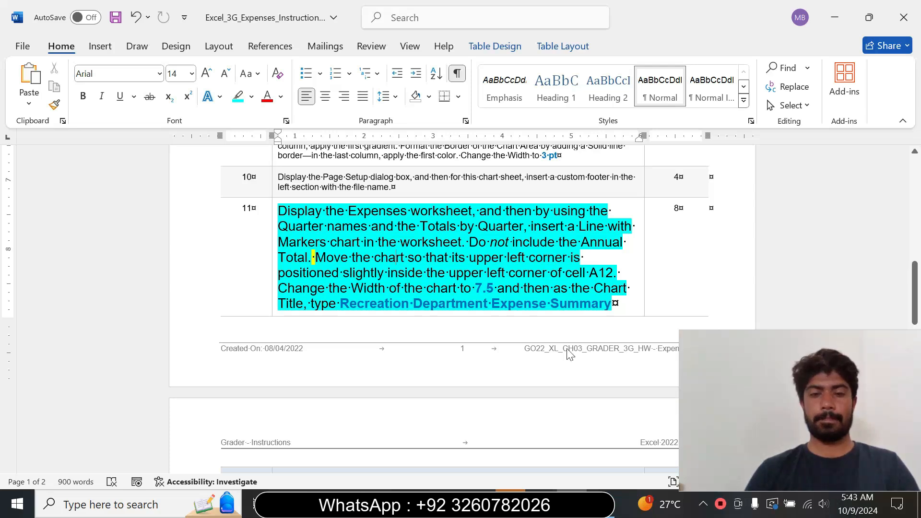
In Excel, move the line chart so its upper left corner sits slightly inside cell A12, and set its width to 7.5 inches.
left_click(619, 505)
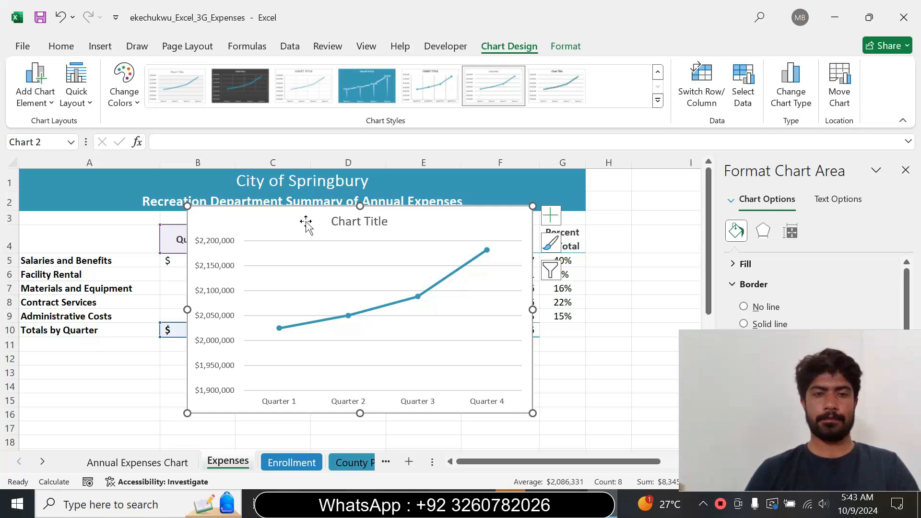
left_click_drag(305, 211, 137, 361)
key("alt+Tab")
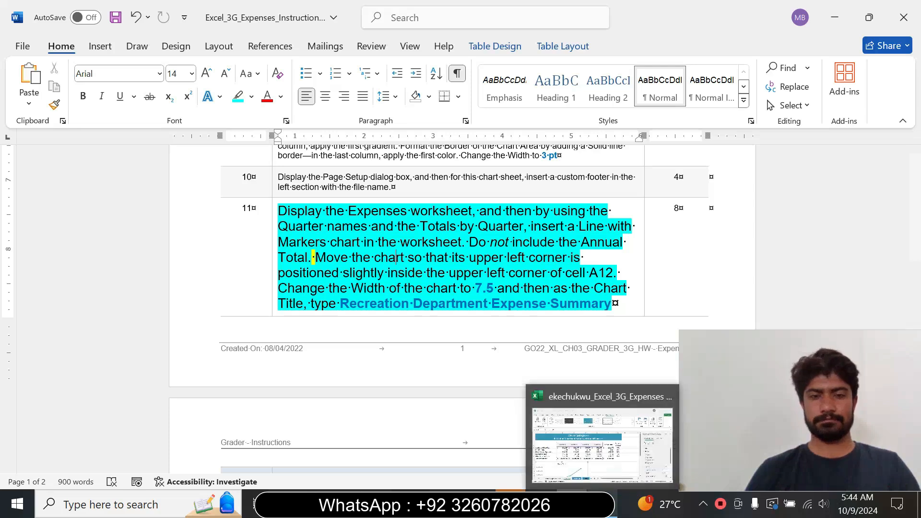
left_click(602, 505)
left_click(565, 46)
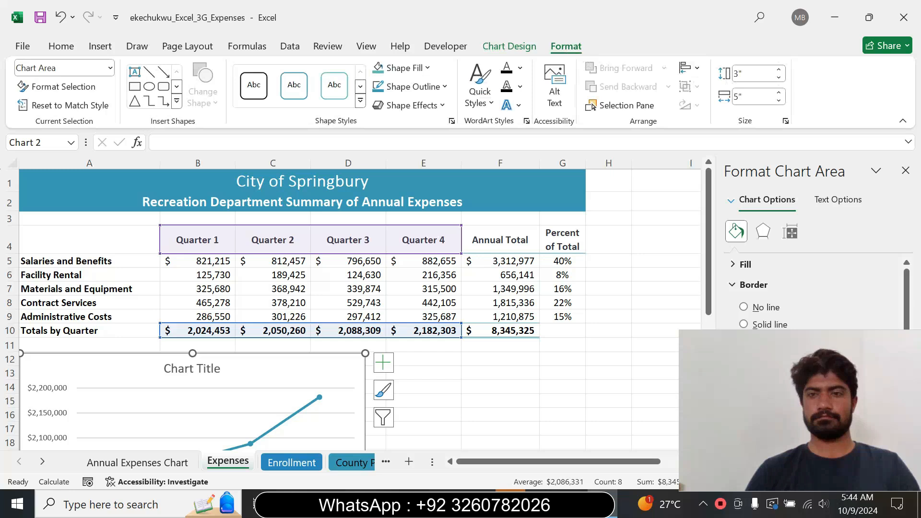
left_click(749, 97)
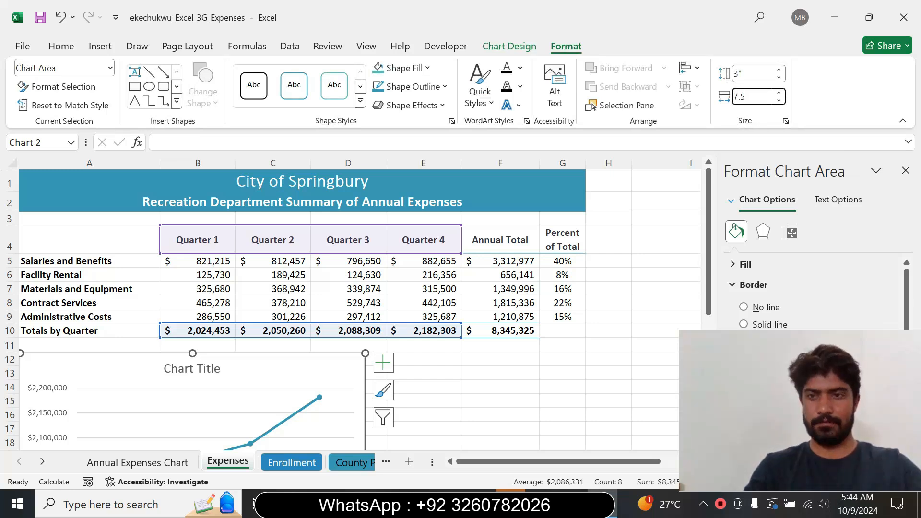
key("Return")
Switch to Word and copy the chart title text "Recreation Department Expense Summary" from step 11.
key("alt+Tab")
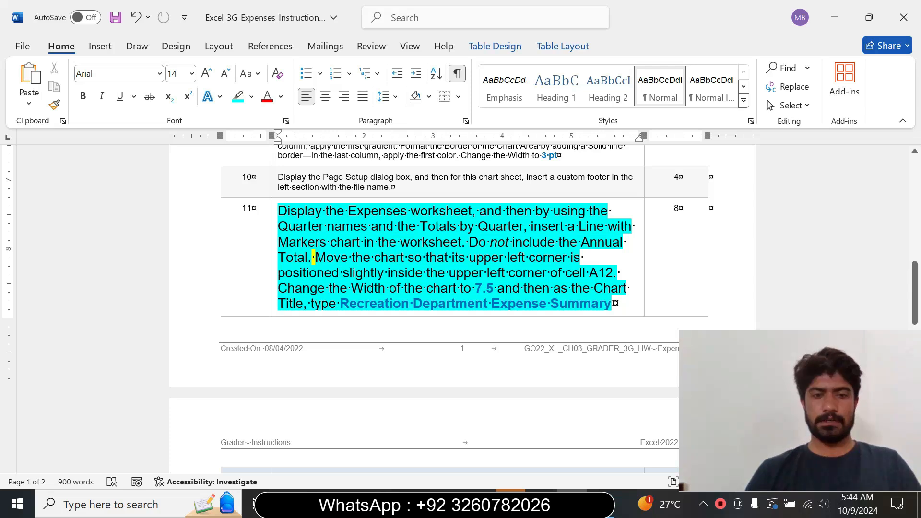
left_click_drag(339, 304, 612, 305)
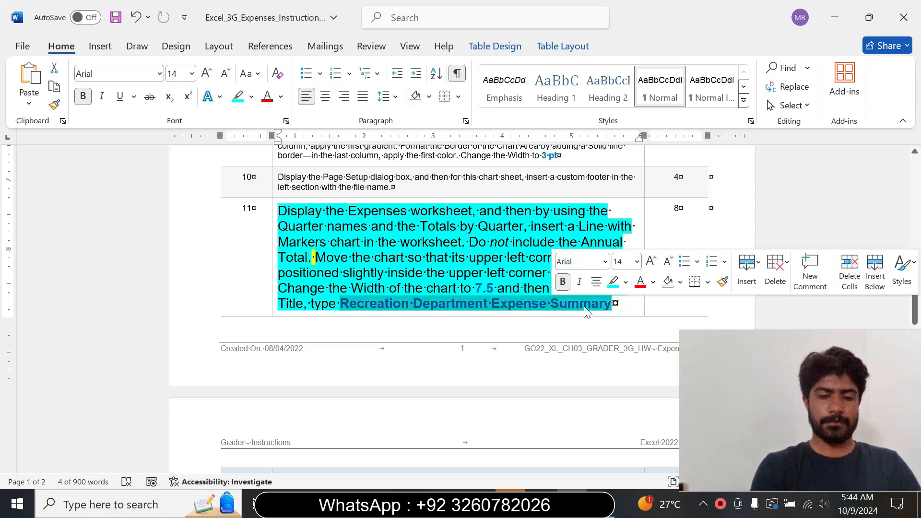
key("ctrl+c")
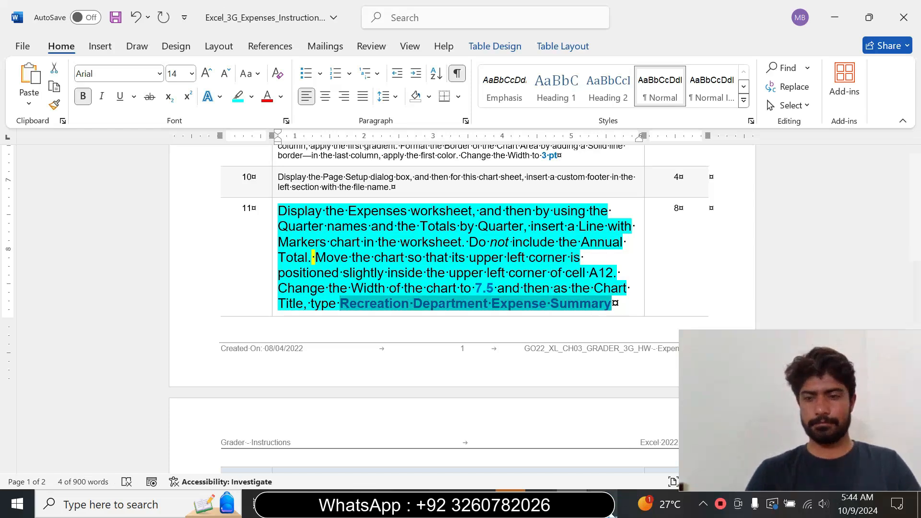
Switch to Excel, try to paste the copied text over the line chart's title as text only, and undo the paste.
left_click(624, 508)
left_click(286, 369)
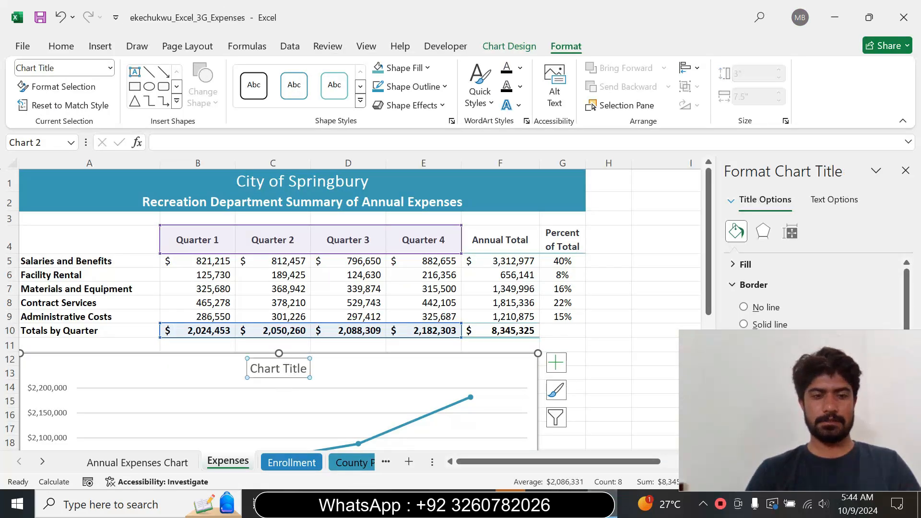
left_click(290, 368)
triple_click(289, 369)
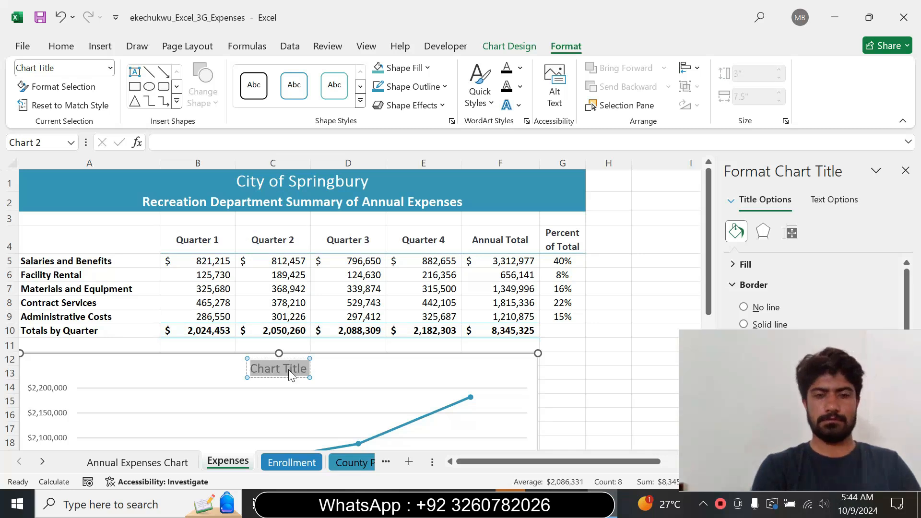
key("ctrl+v")
left_click(430, 388)
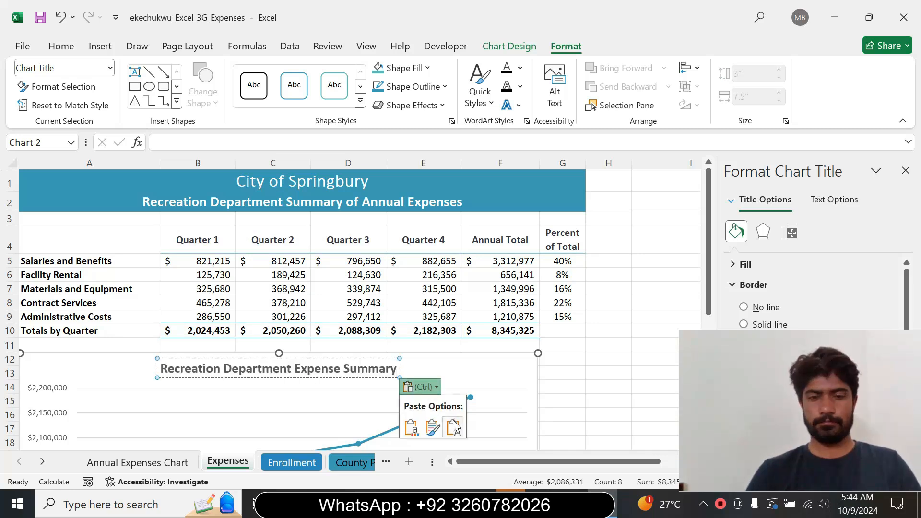
left_click(453, 422)
left_click(441, 293)
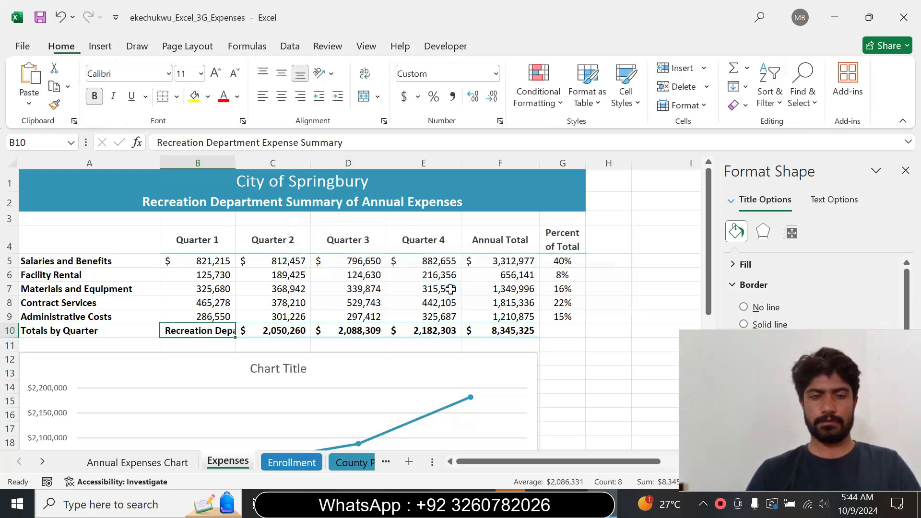
left_click(283, 368)
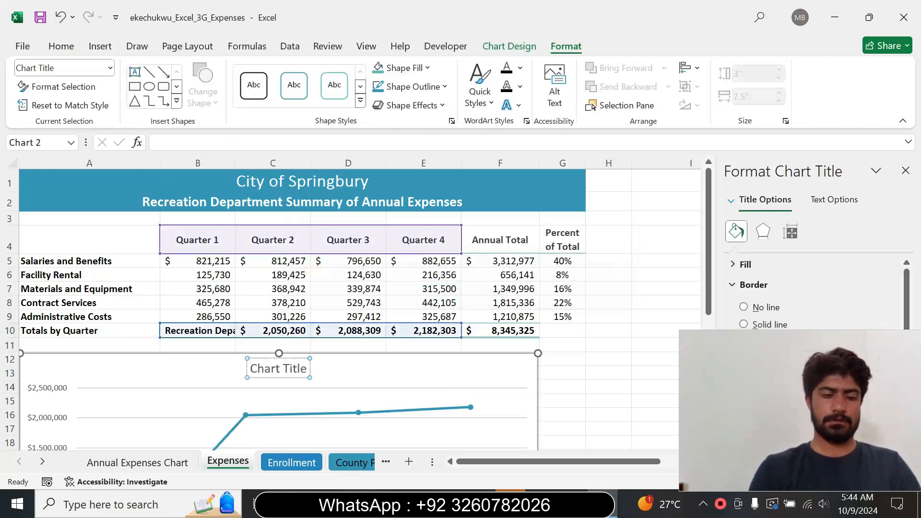
key("ctrl+z")
left_click(470, 346)
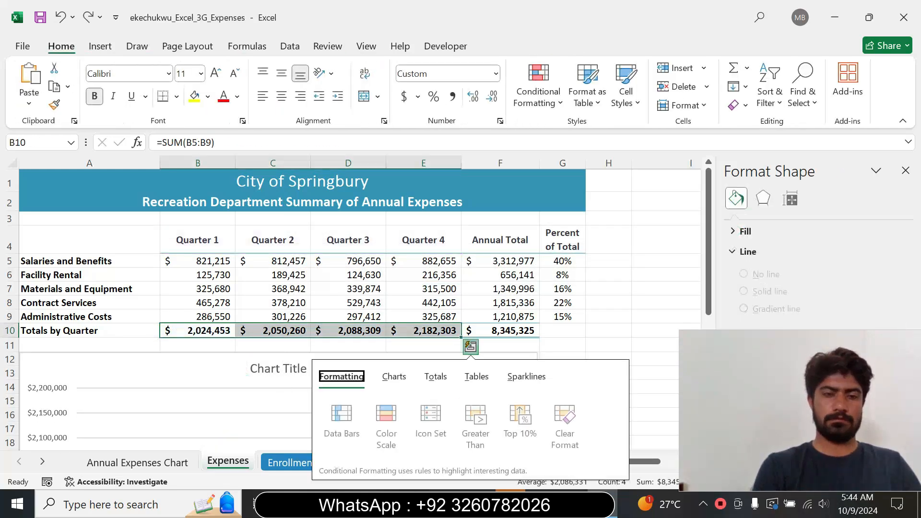
Replace the line chart's title with "Recreation Department Expense Summary".
left_click(283, 369)
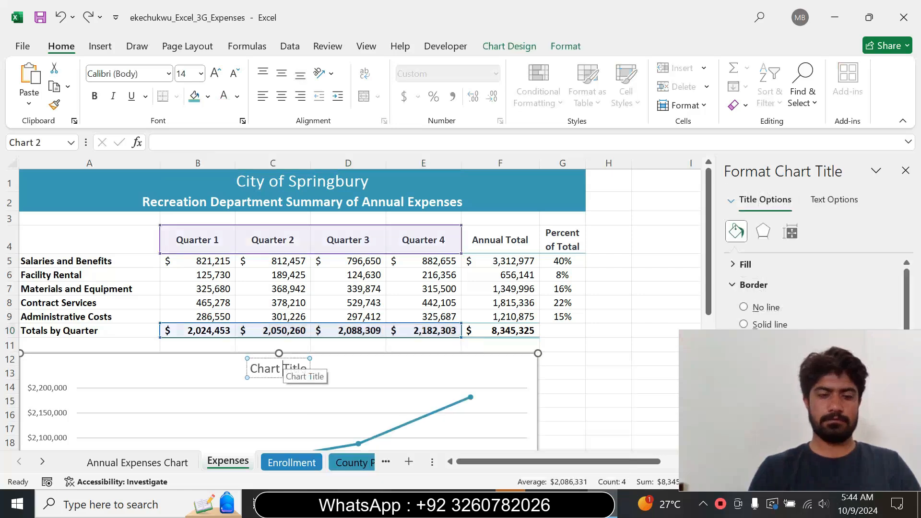
key("ctrl+v")
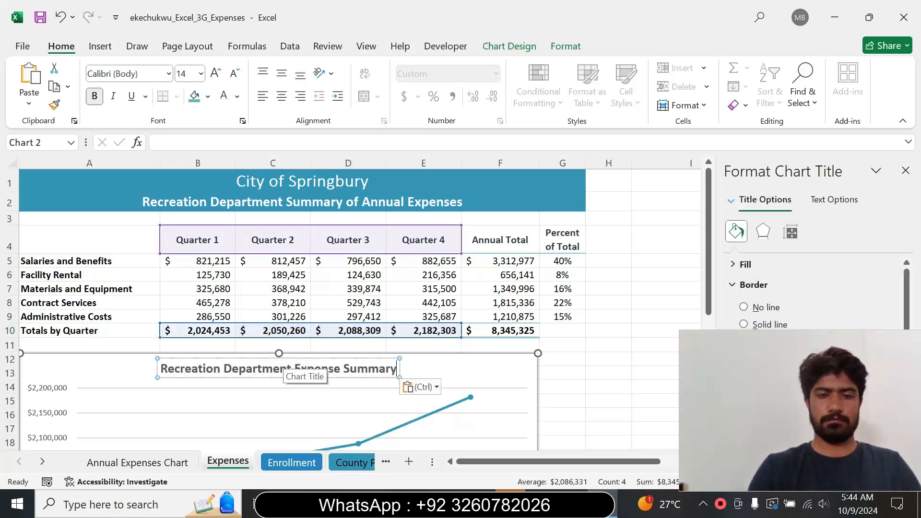
left_click(435, 372)
left_click_drag(710, 259, 704, 316)
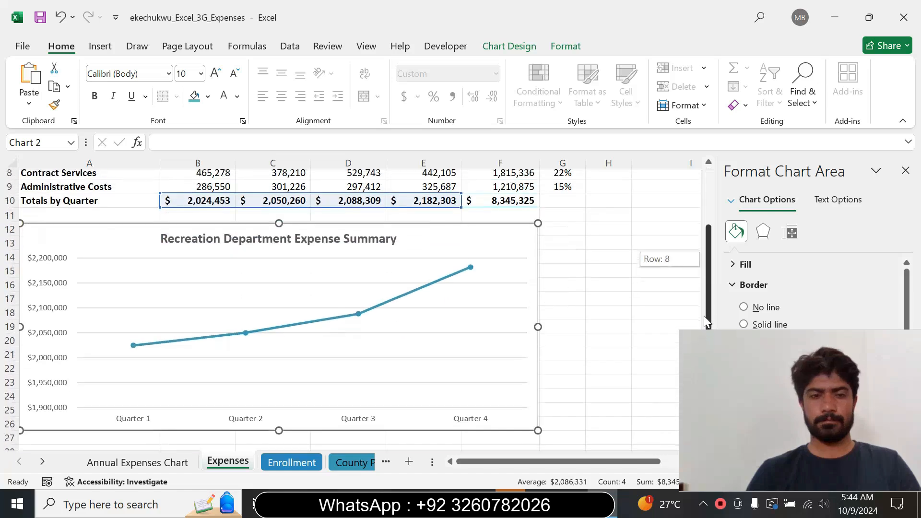
Switch to Word, set the text of step 11 to 9 pt and remove its highlighting.
key("alt+Tab")
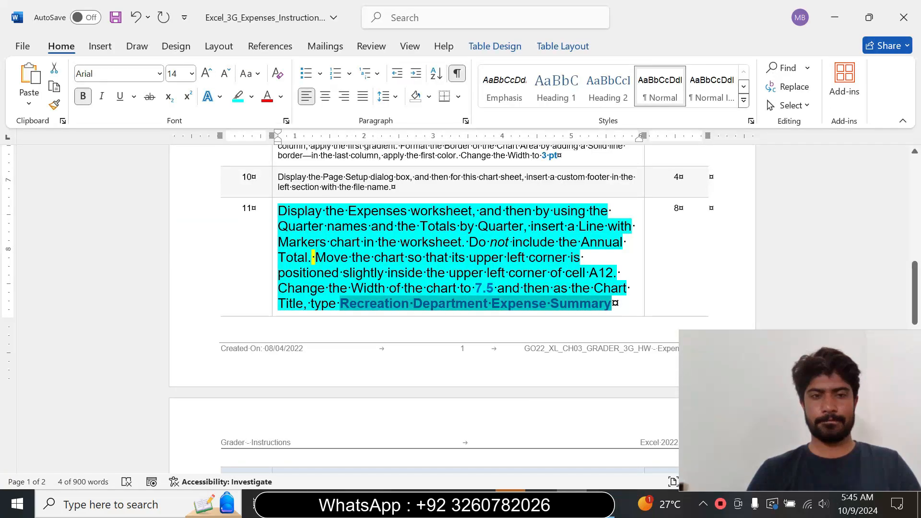
left_click(272, 309)
left_click(360, 262)
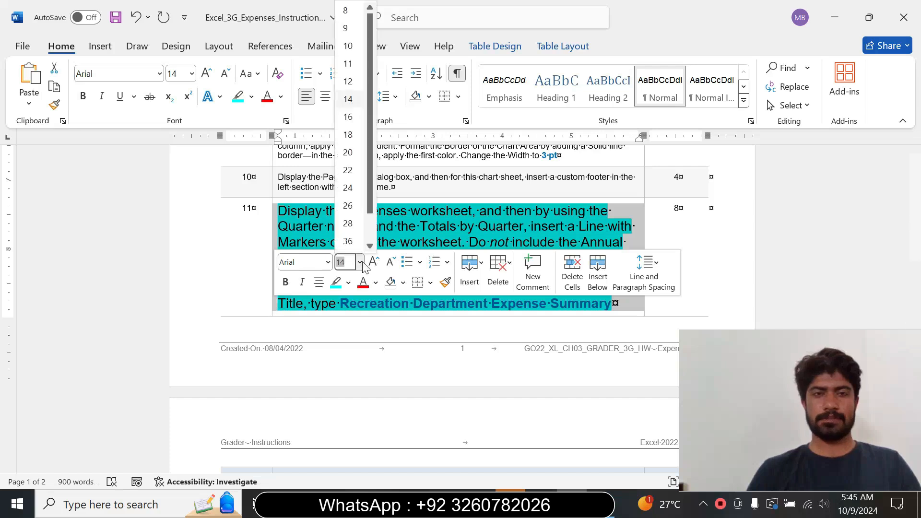
left_click(346, 27)
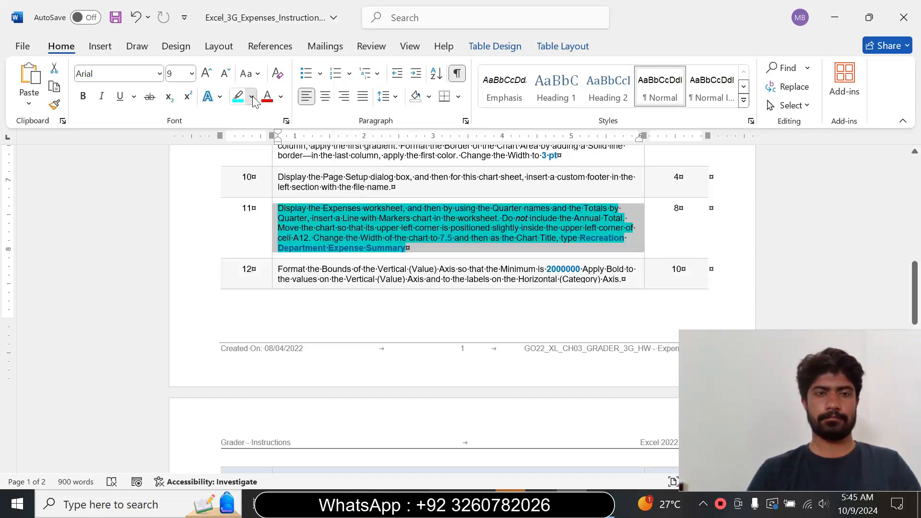
left_click(252, 97)
left_click(272, 213)
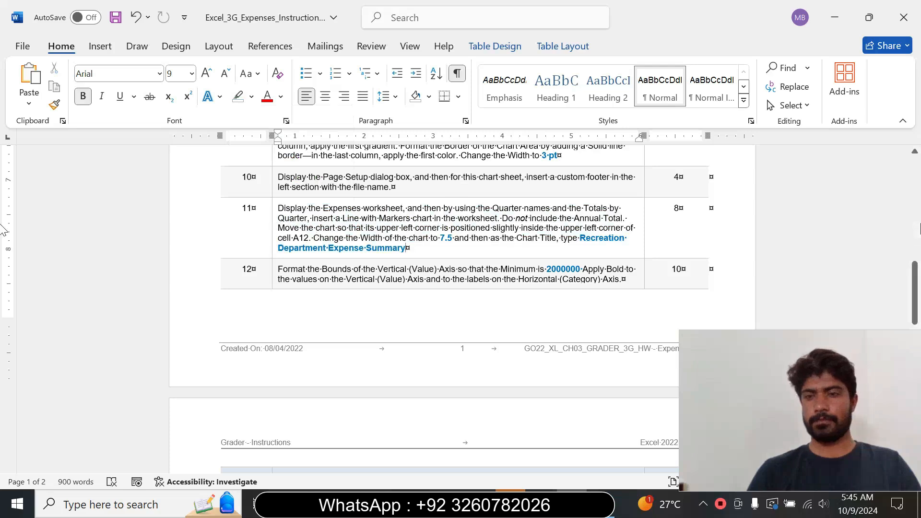
Set the text of step 12 to 14 pt and highlight it in yellow.
left_click_drag(916, 264, 917, 268)
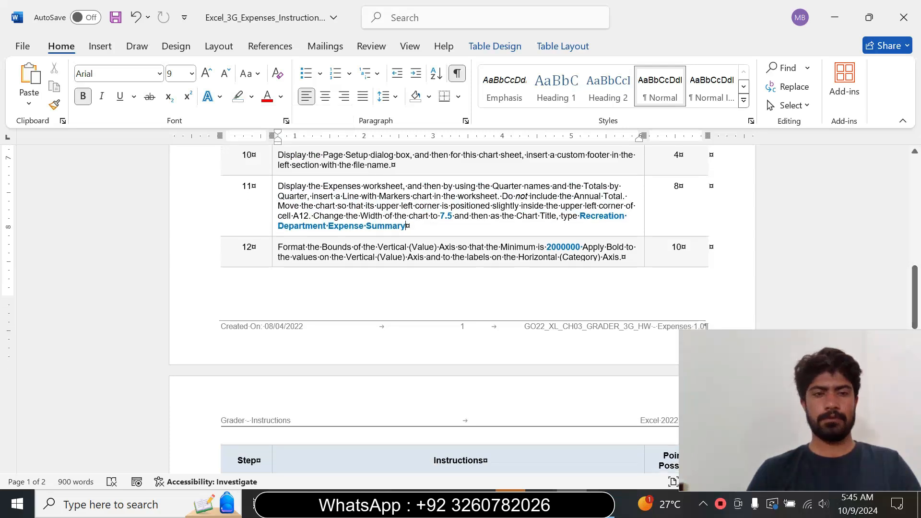
left_click(273, 261)
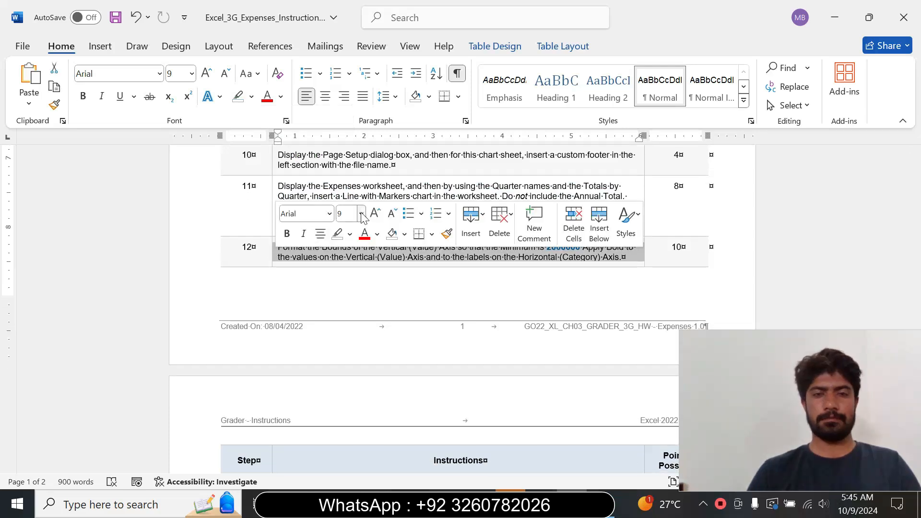
left_click(362, 213)
left_click(355, 325)
left_click(350, 234)
left_click(340, 281)
Change the highlighting of the whole step 12 text to turquoise.
left_click_drag(917, 293, 917, 335)
left_click_drag(278, 239, 375, 286)
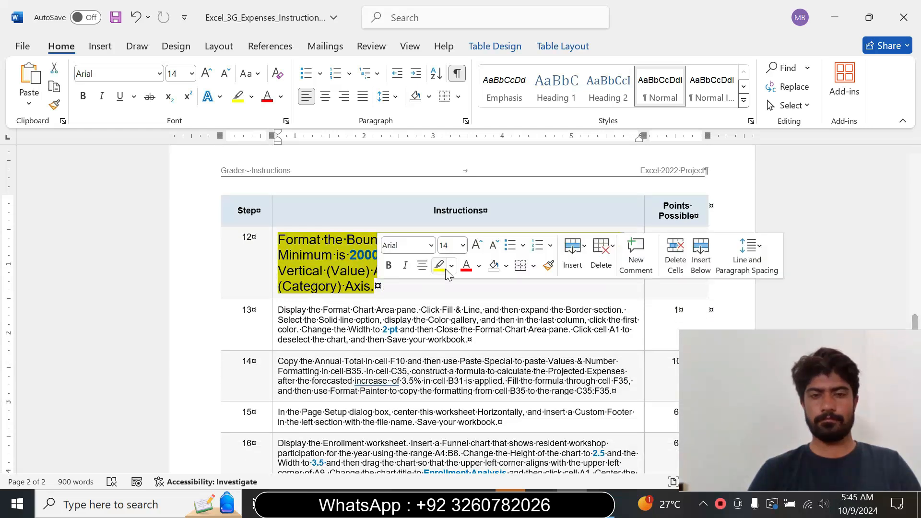
left_click(451, 265)
left_click(485, 313)
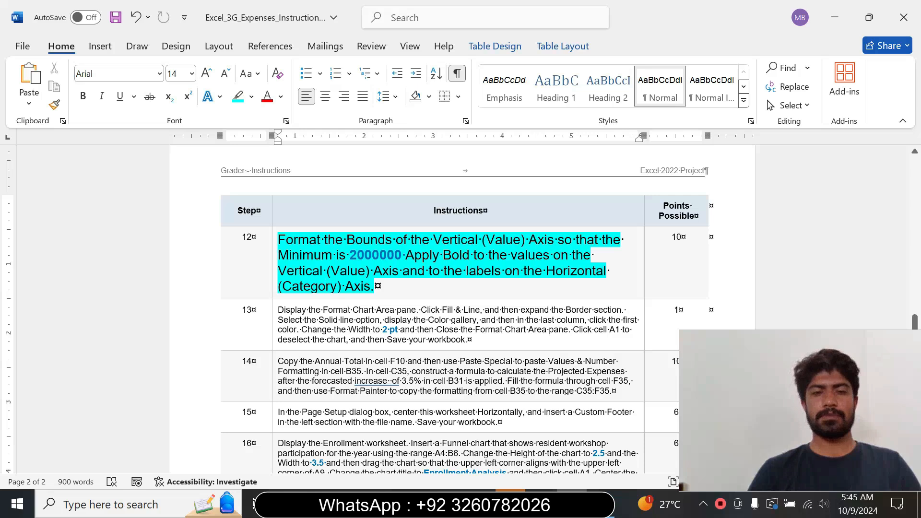
left_click_drag(349, 255, 402, 259)
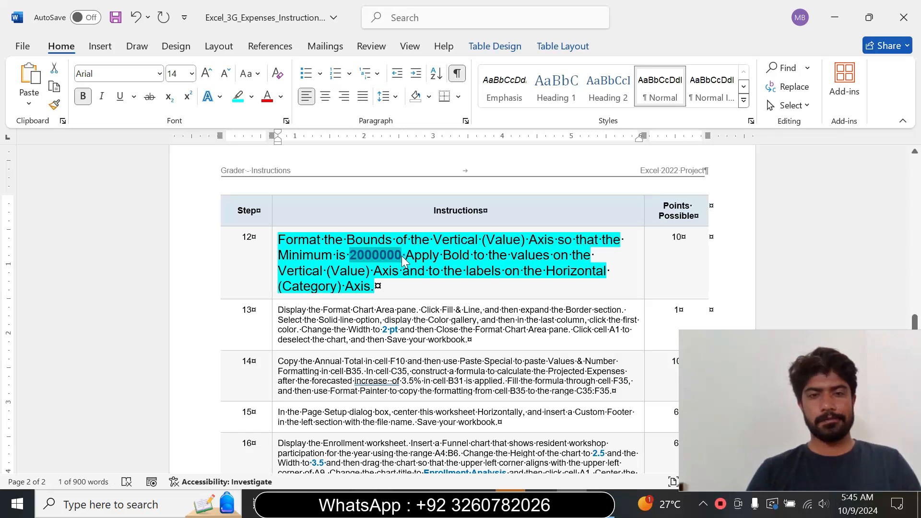
left_click(371, 239)
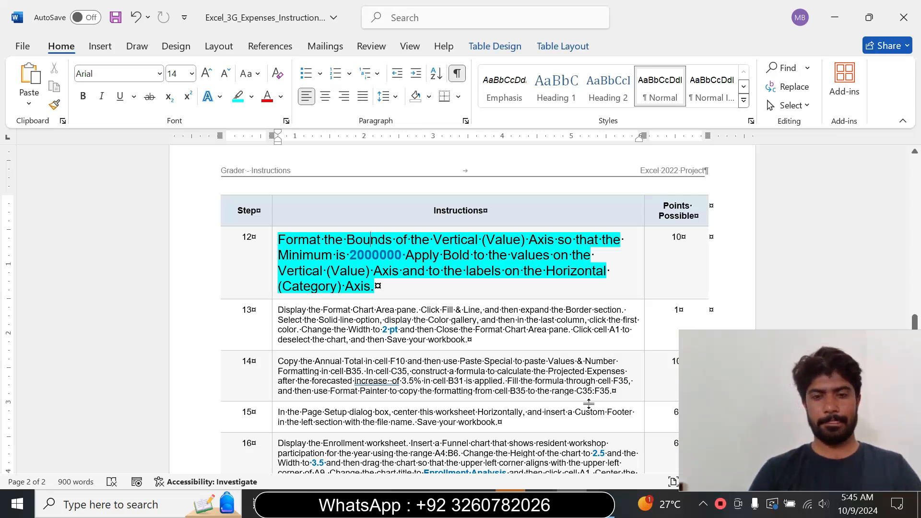
Switch to Excel and open the axis formatting options for the line chart's vertical value axis.
mouse_move(602, 504)
left_click(532, 425)
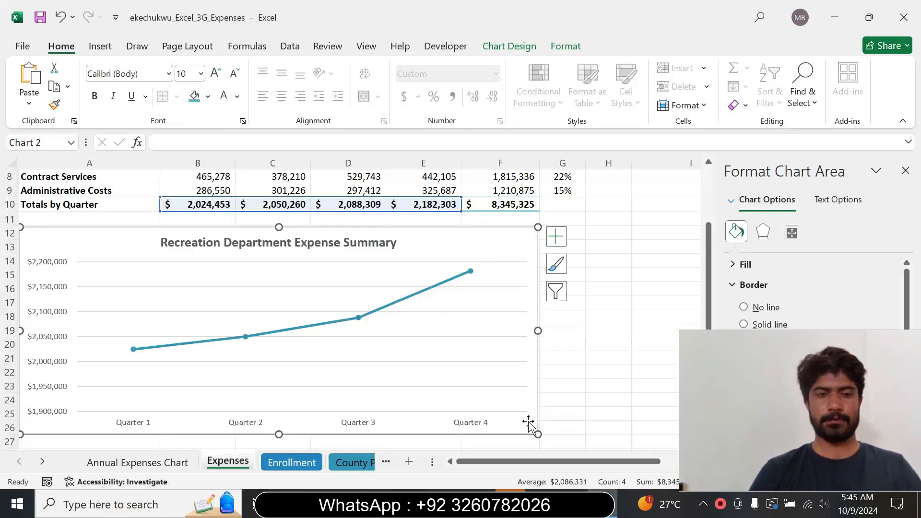
left_click(55, 288)
right_click(55, 288)
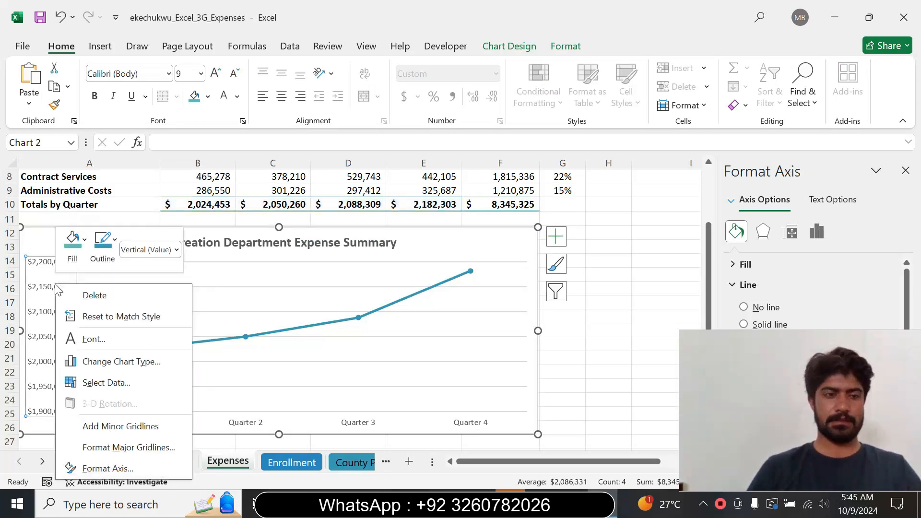
left_click(108, 468)
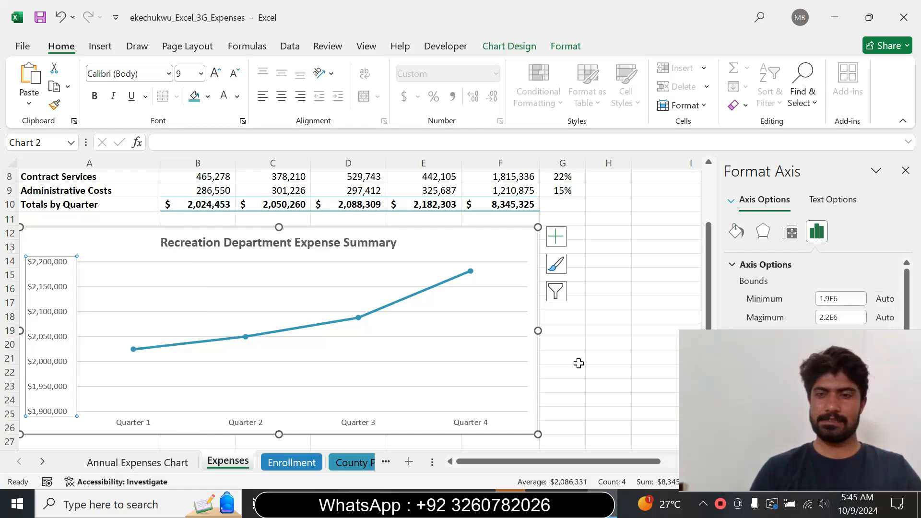
Switch to Word and copy the value 2000000 from step 12.
key("alt+Tab")
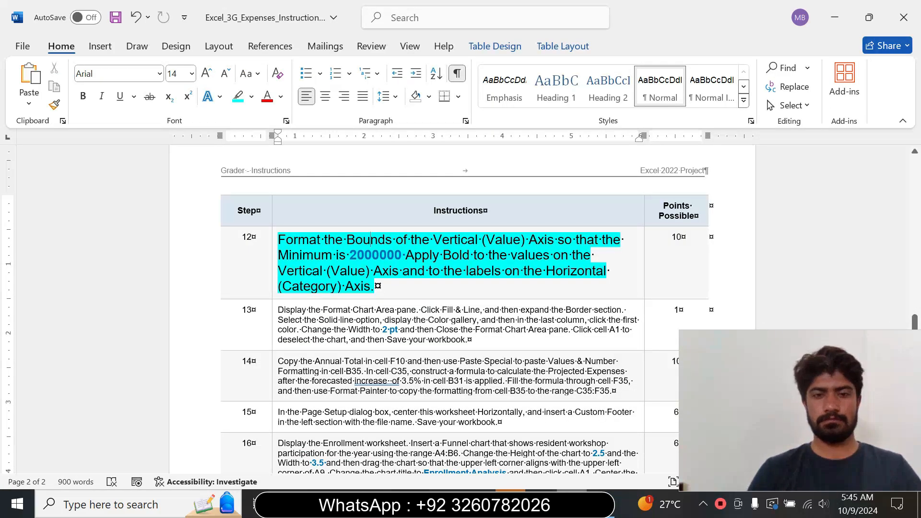
left_click_drag(350, 255, 401, 255)
key("ctrl+c")
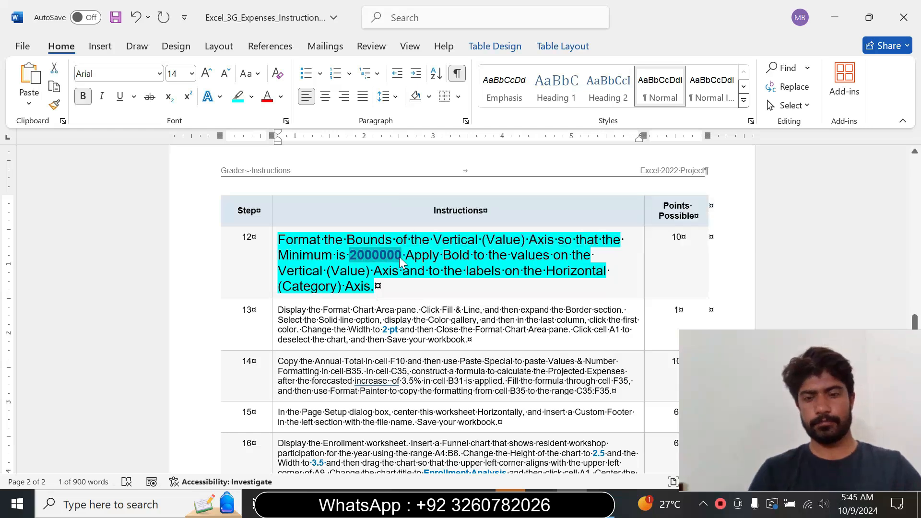
In Excel, set the minimum bound of the line chart's vertical value axis to 2000000.
key("alt+Tab")
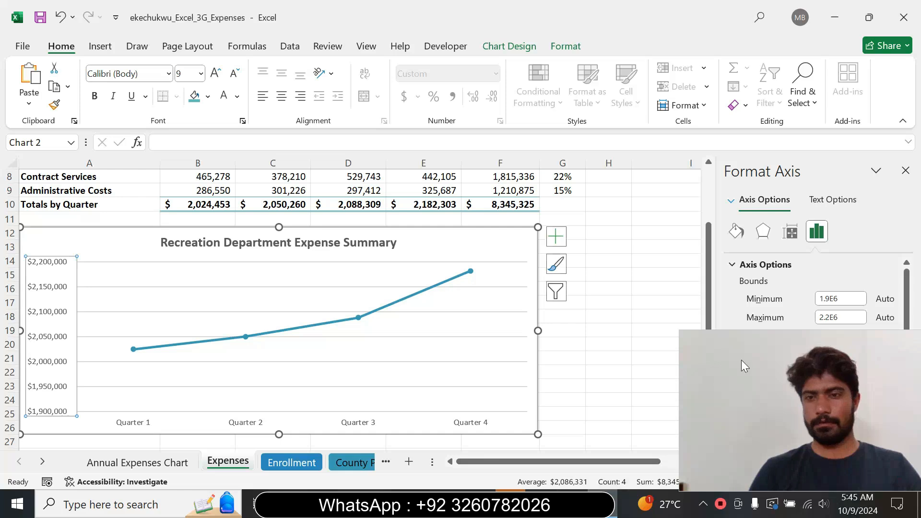
left_click_drag(204, 343, 72, 352)
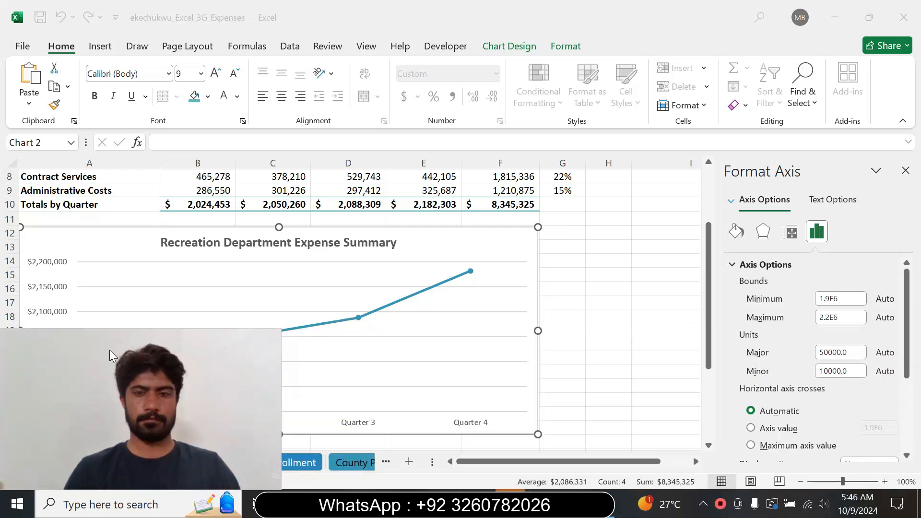
key("alt+Tab")
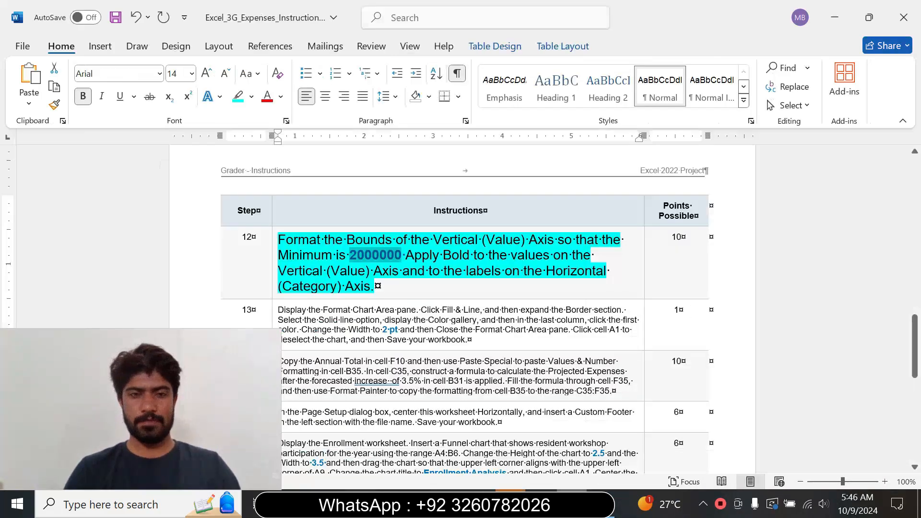
key("alt+Tab")
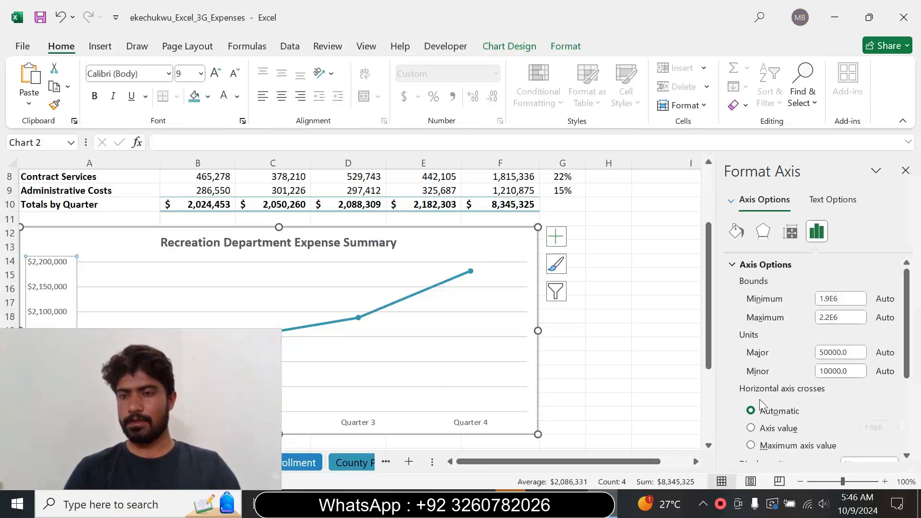
double_click(845, 298)
key("ctrl+v")
key("Return")
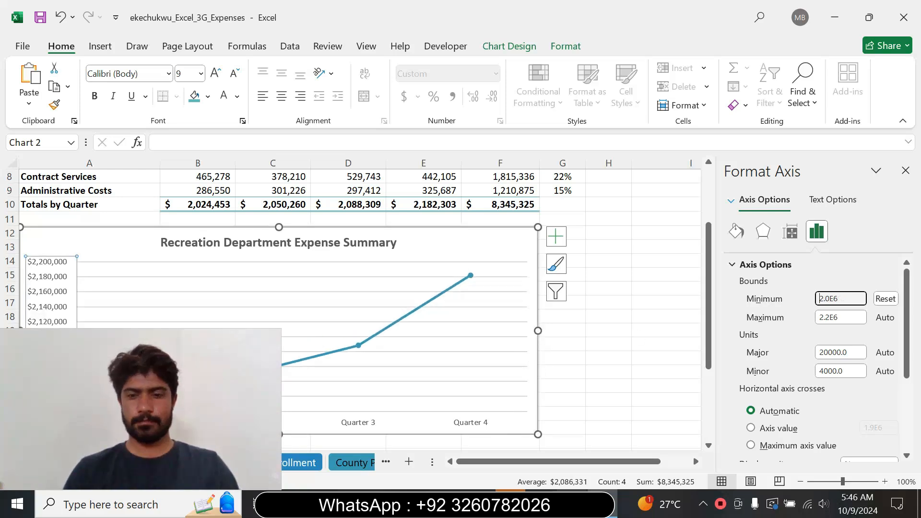
Apply bold to the line chart's vertical axis values and to the quarter labels on its horizontal axis.
key("alt+Tab")
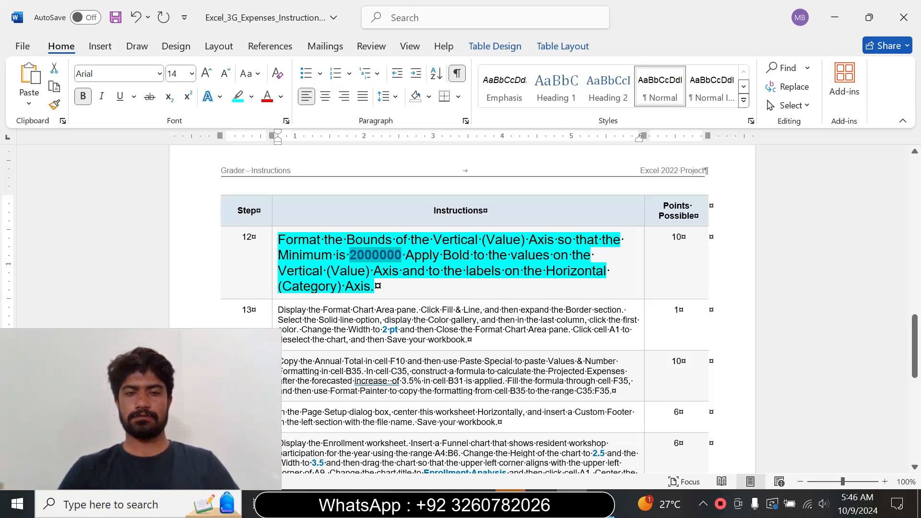
key("alt+Tab")
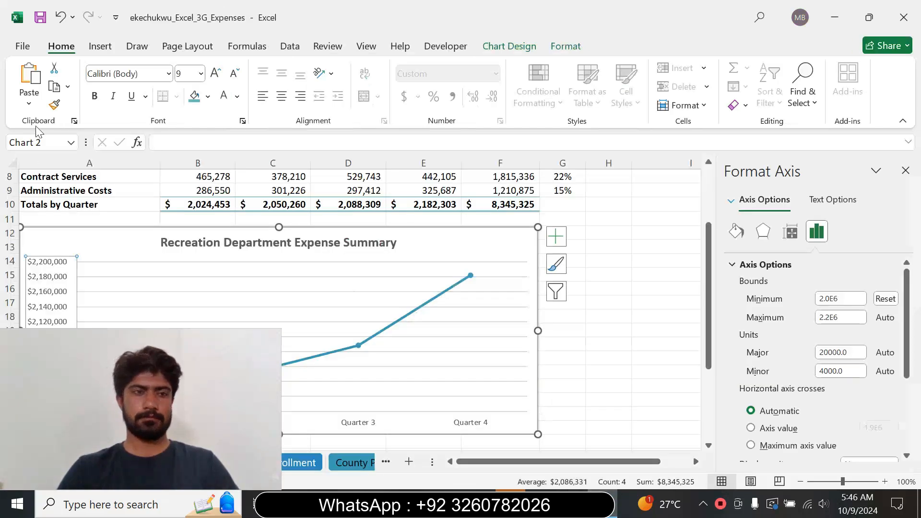
left_click(97, 97)
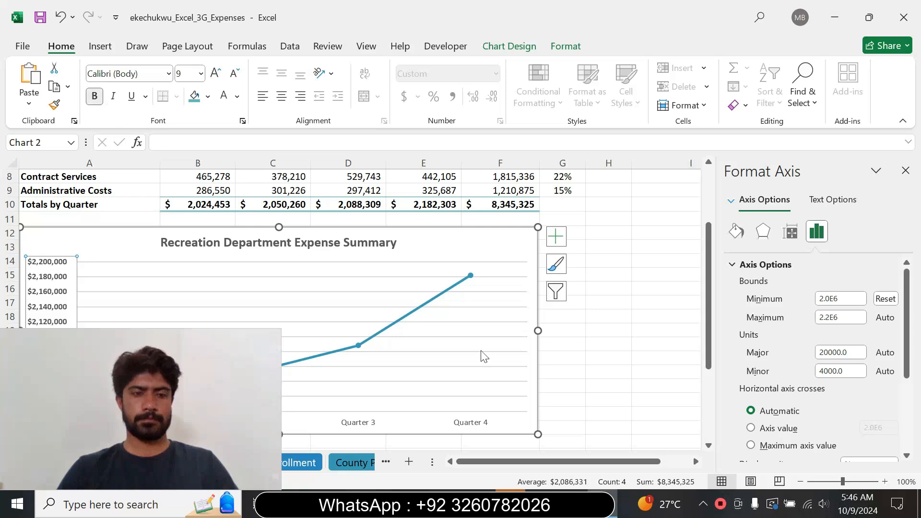
key("alt+Tab")
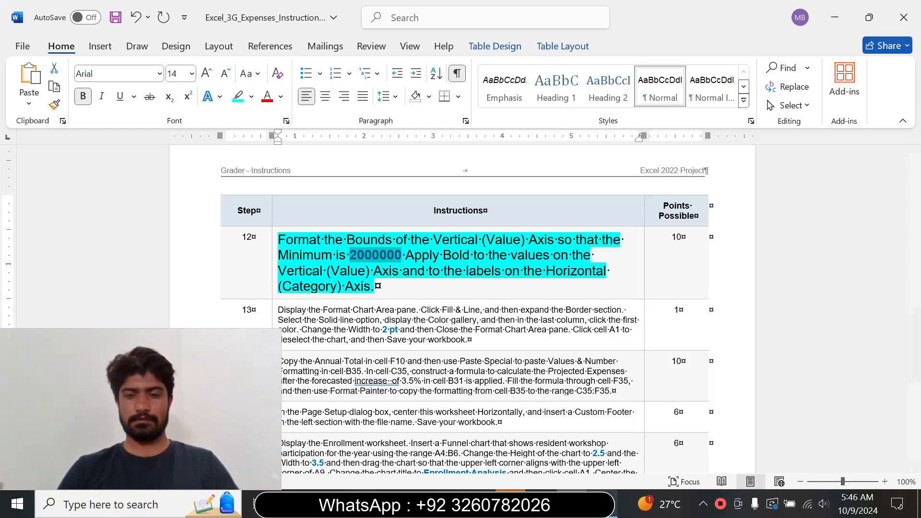
key("alt+Tab")
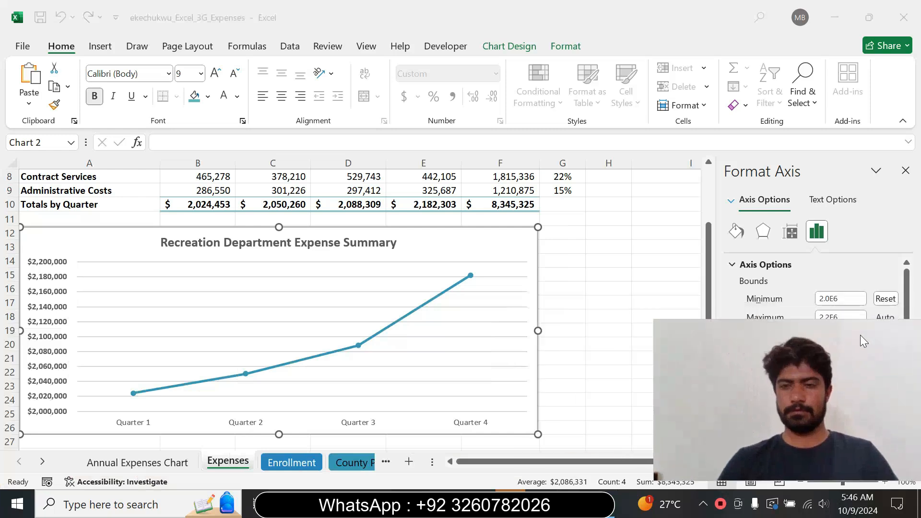
left_click(363, 424)
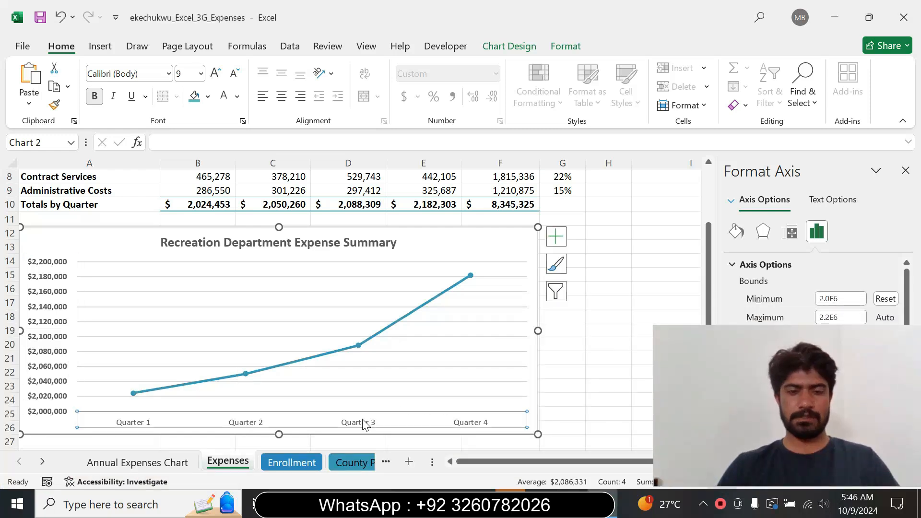
left_click(94, 97)
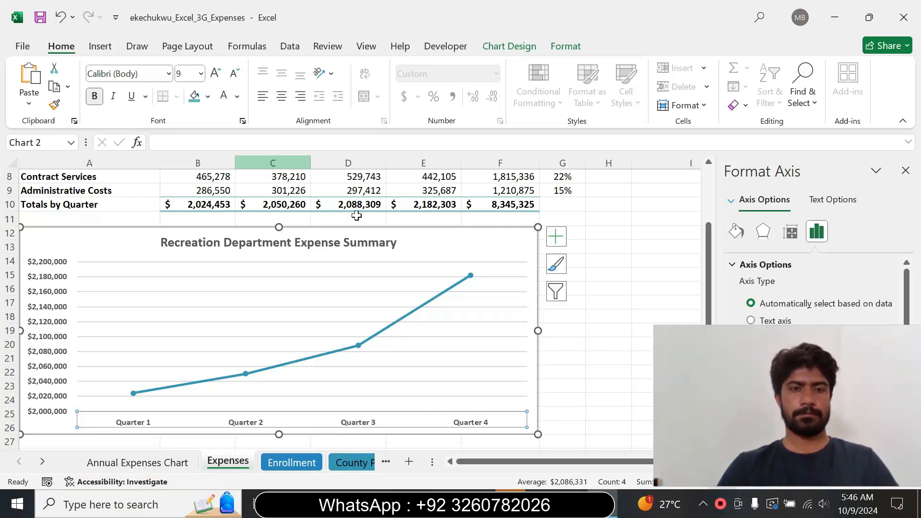
Switch to Word, set the text of step 12 to 9 pt and remove its highlighting.
key("alt+Tab")
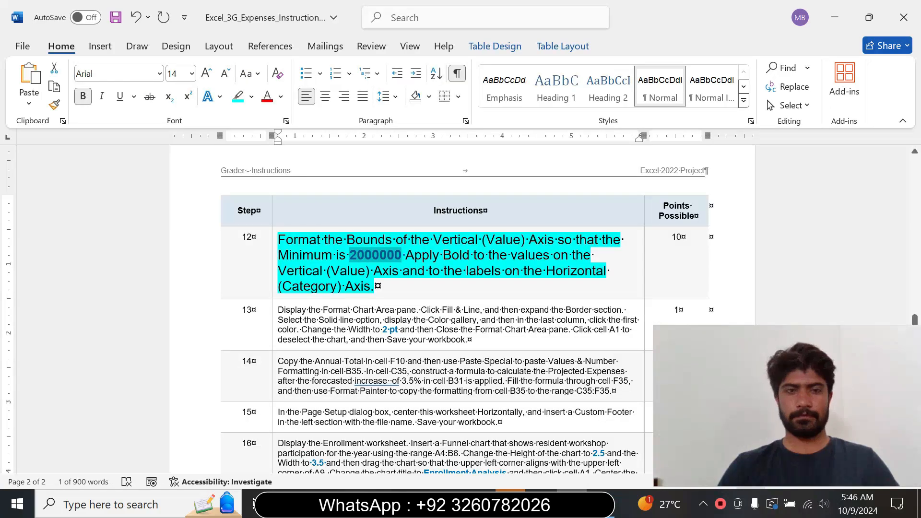
right_click(286, 279)
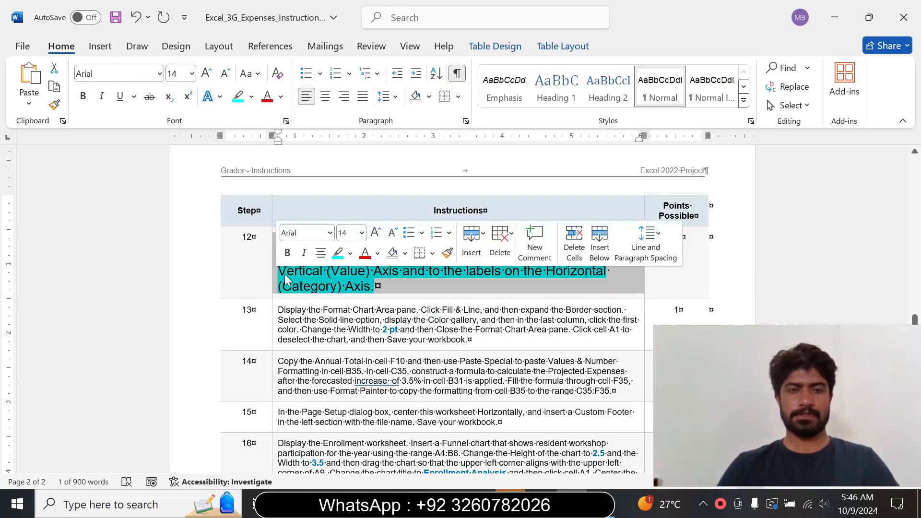
left_click(362, 233)
left_click(353, 258)
left_click(350, 254)
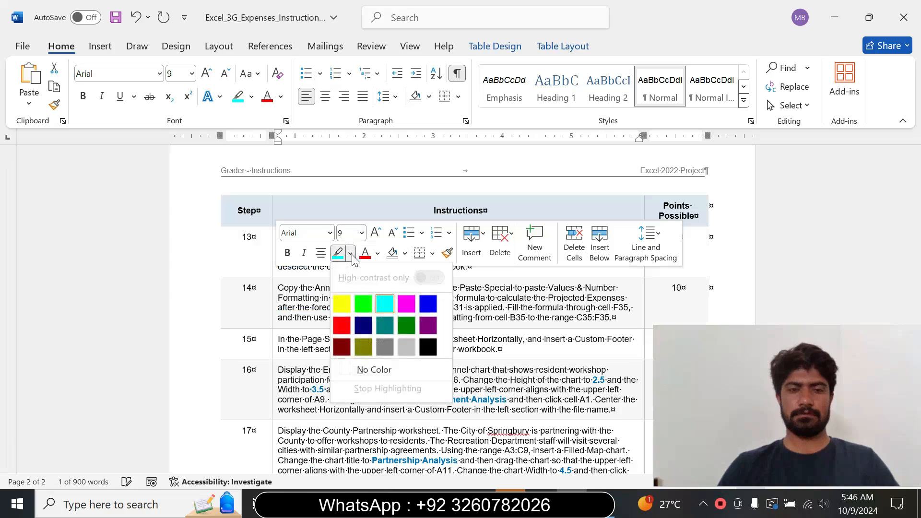
left_click(374, 369)
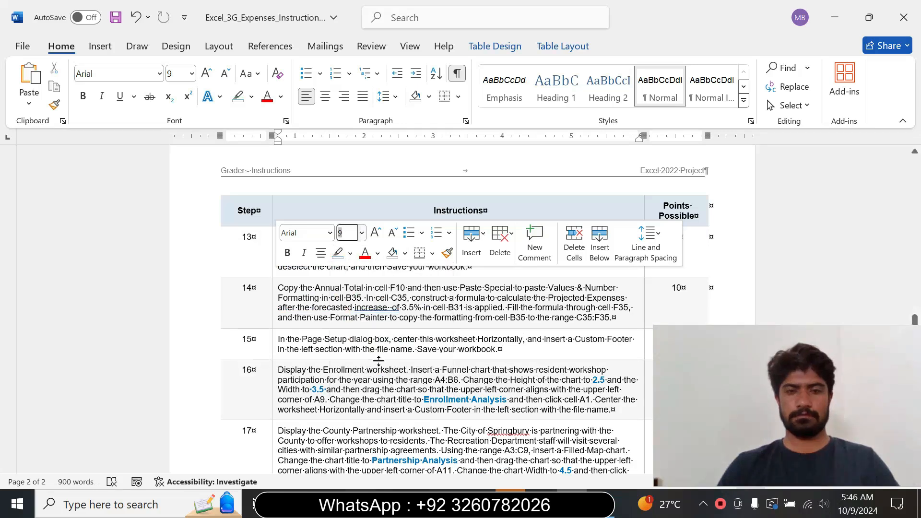